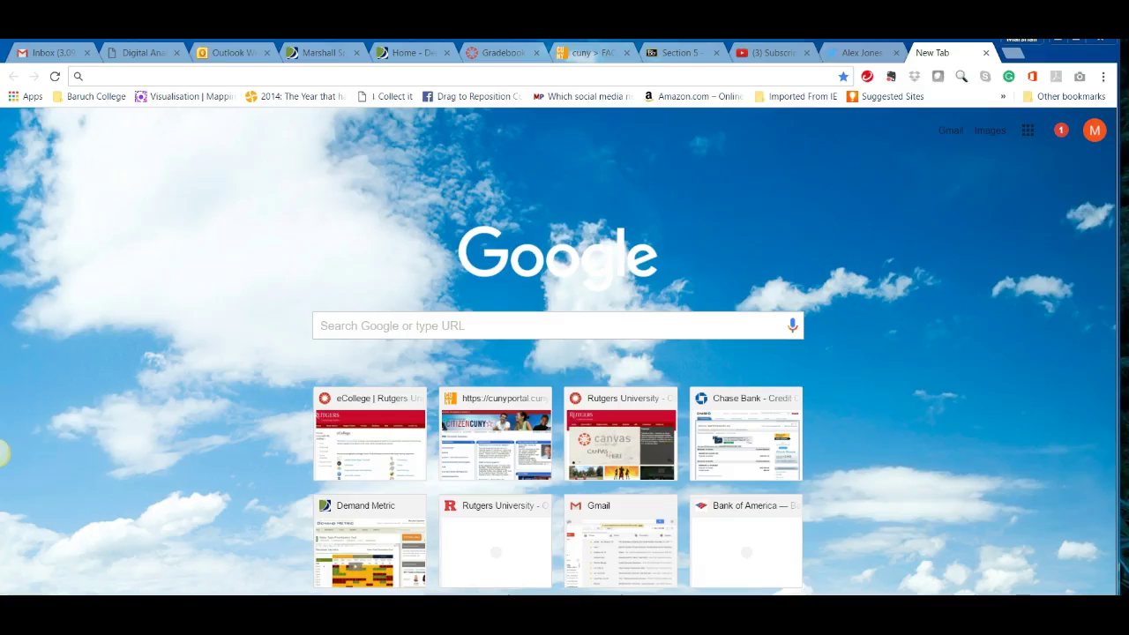
Step: Open the Adobe Analytics login page at sc.omniture.com
text(sc)
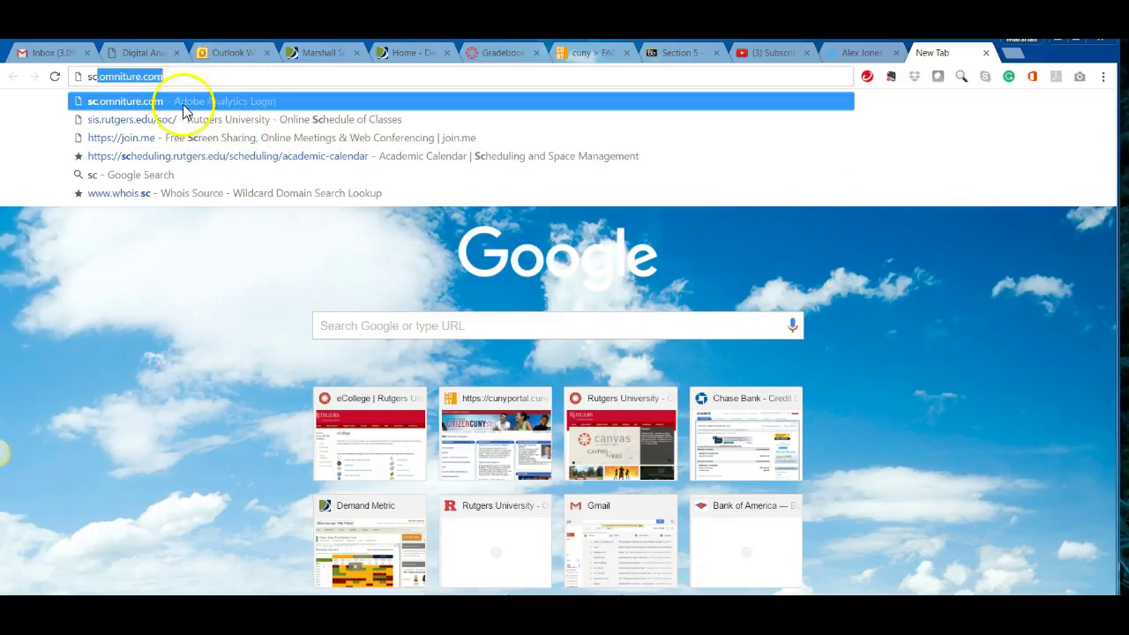
click(176, 74)
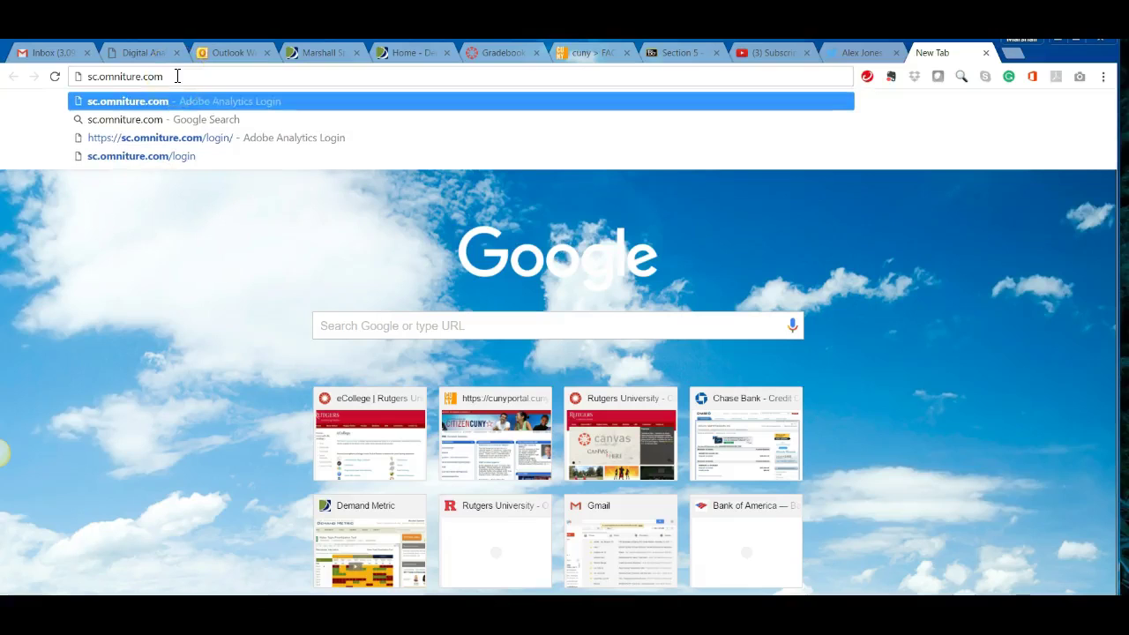
key(Return)
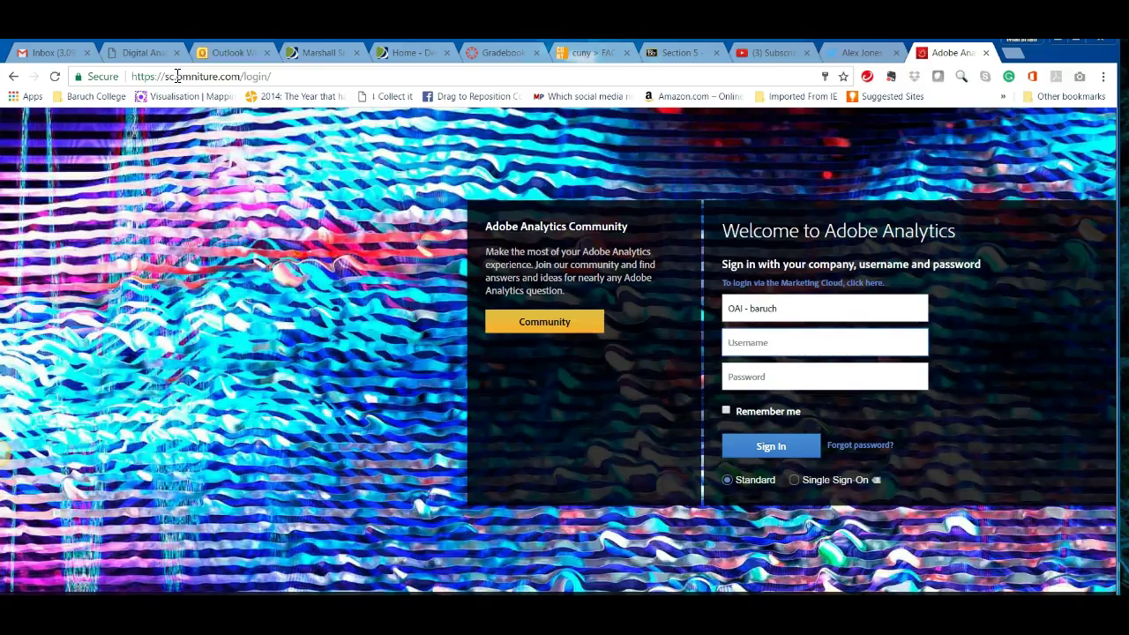
Step: Fill in the saved username and account password, enable Remember me, and sign in to Adobe Analytics
text(m)
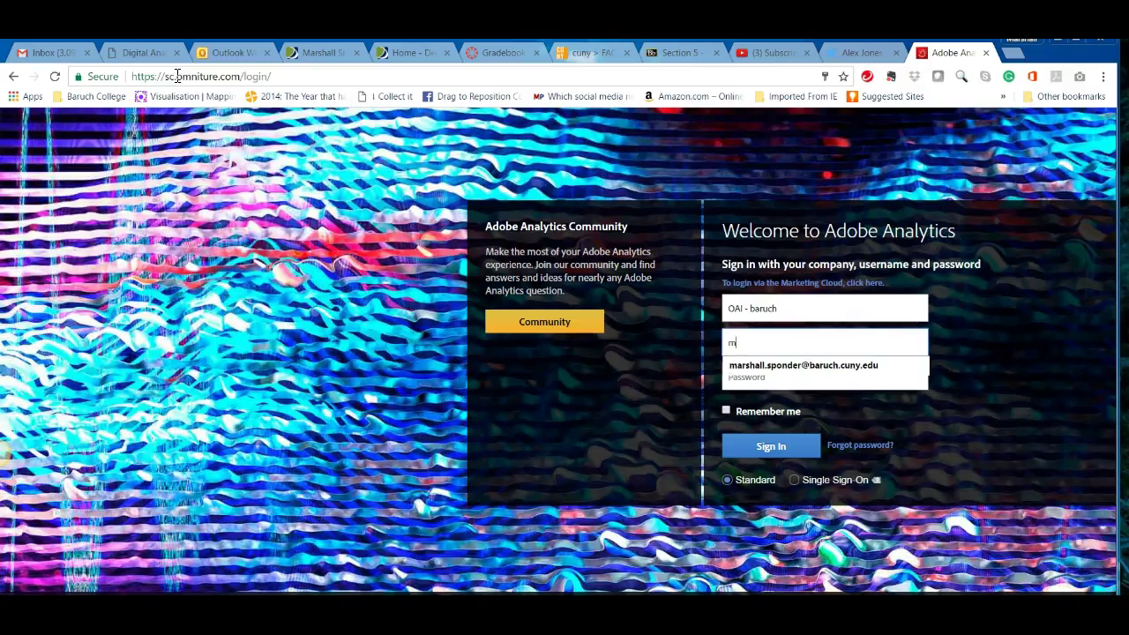
click(785, 366)
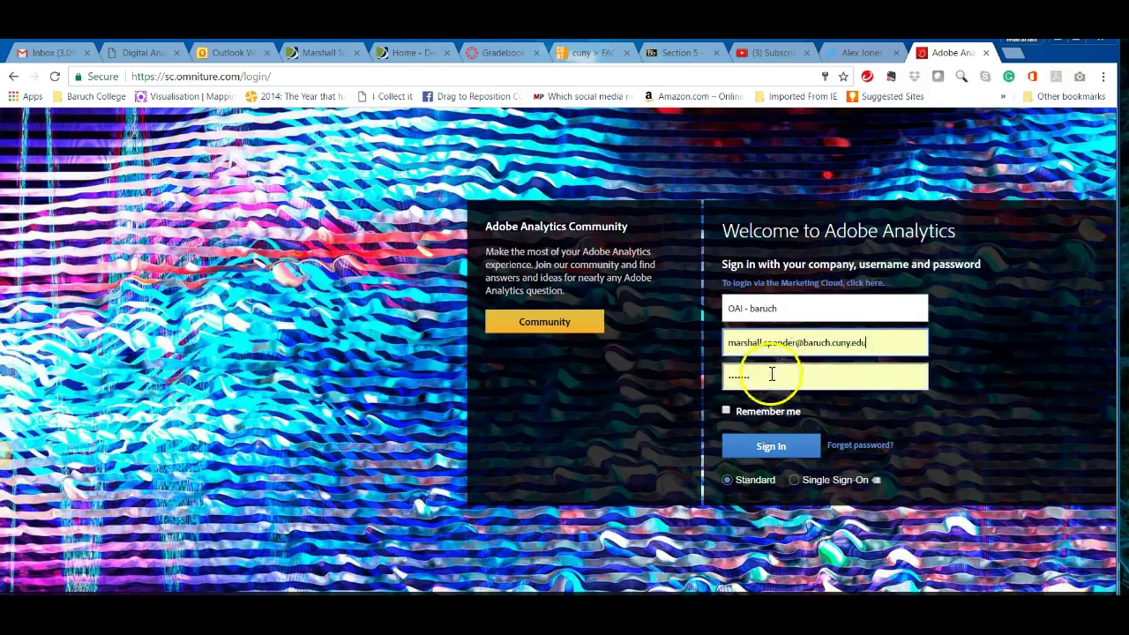
click(728, 413)
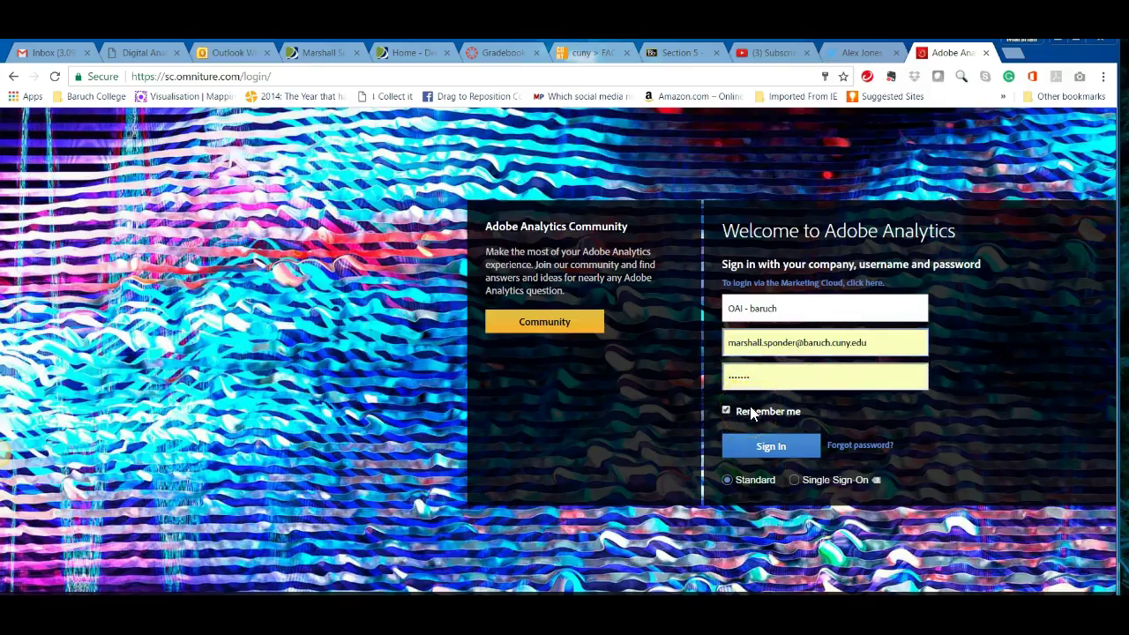
click(756, 447)
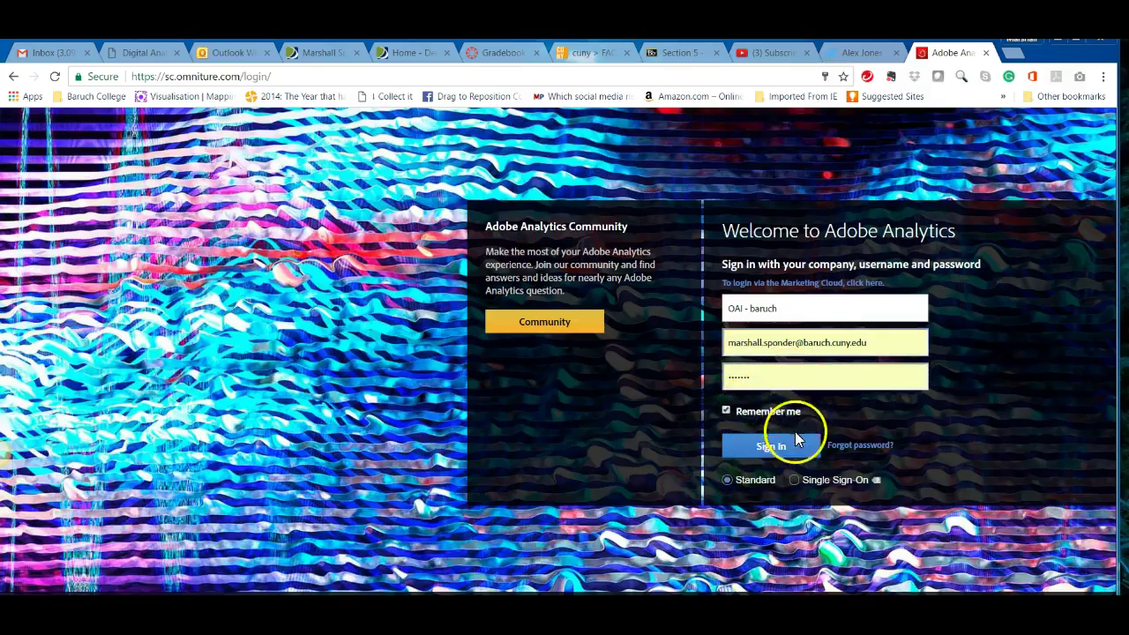
click(793, 454)
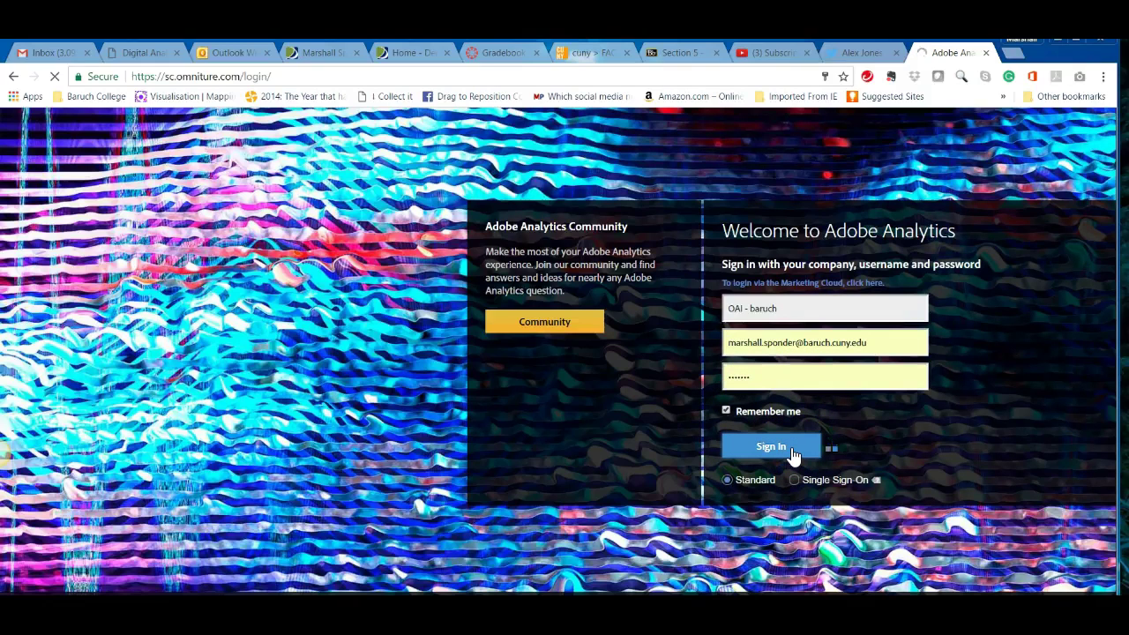
click(791, 452)
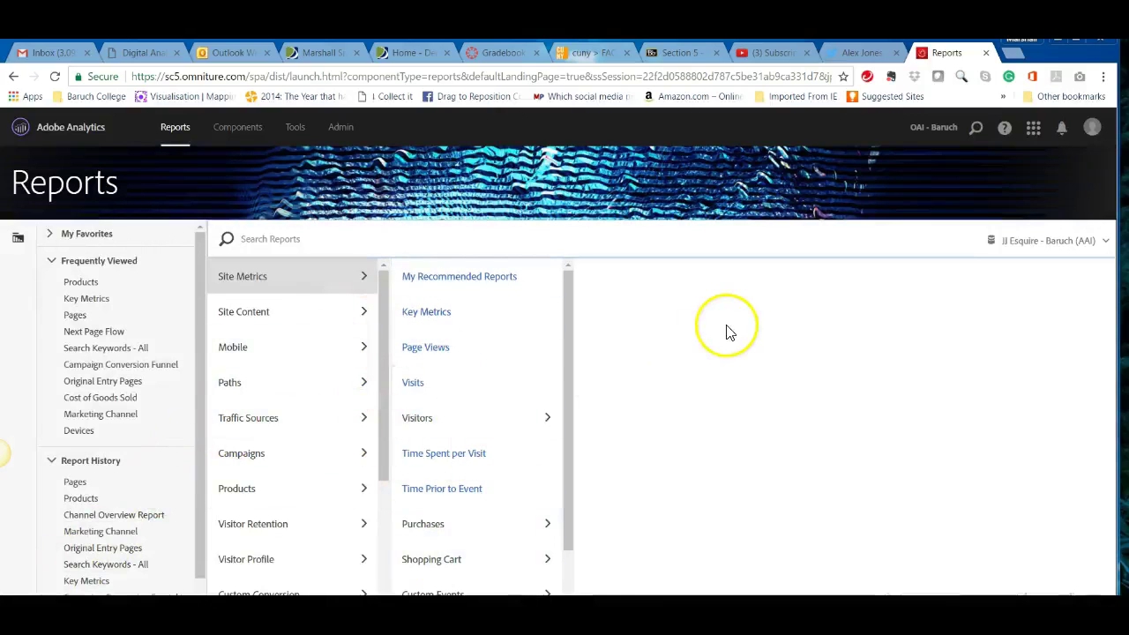
Step: Check the available report suites, and open the Key Metrics report for JJ Esquire - Baruch (AAI) to review its graph and daily table
click(1106, 246)
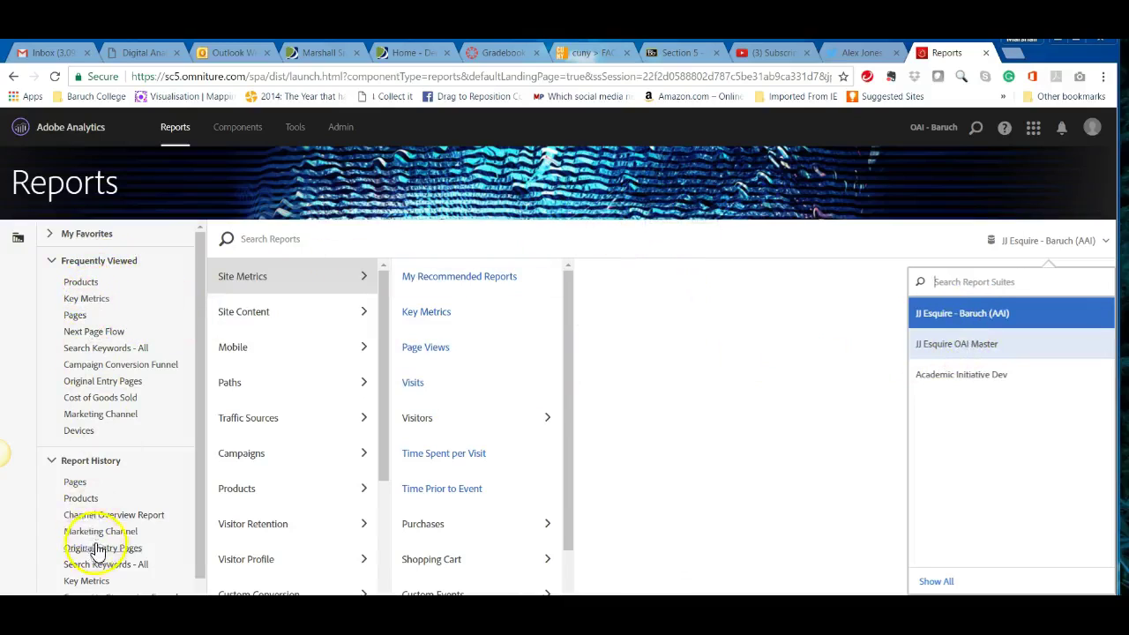
click(90, 301)
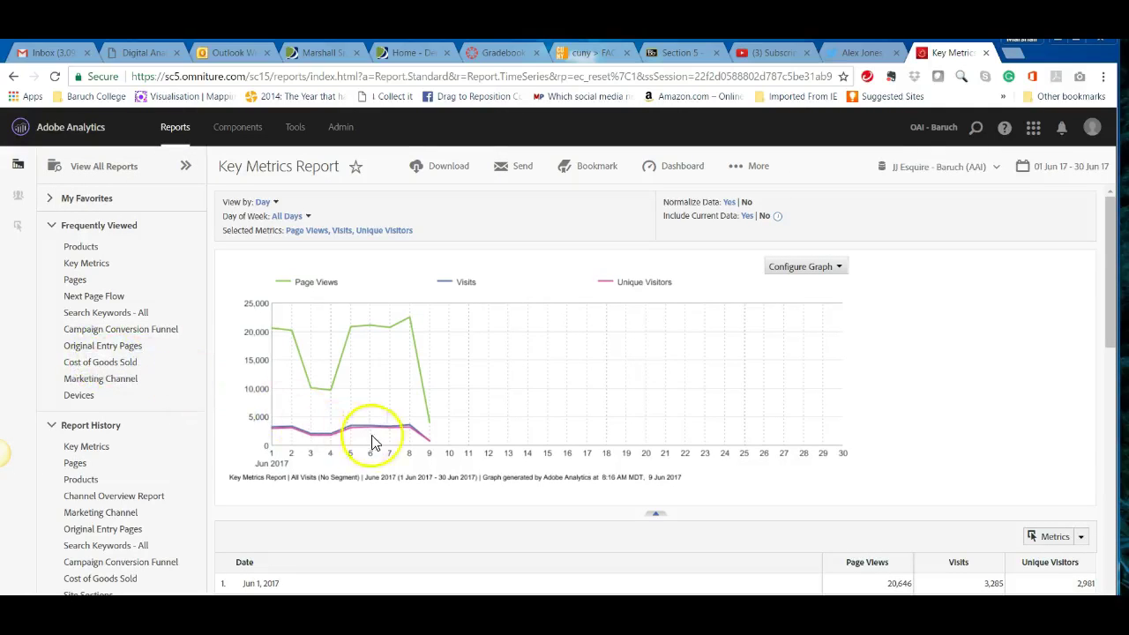
scroll(379, 444, down, 3)
scroll(385, 446, up, 2)
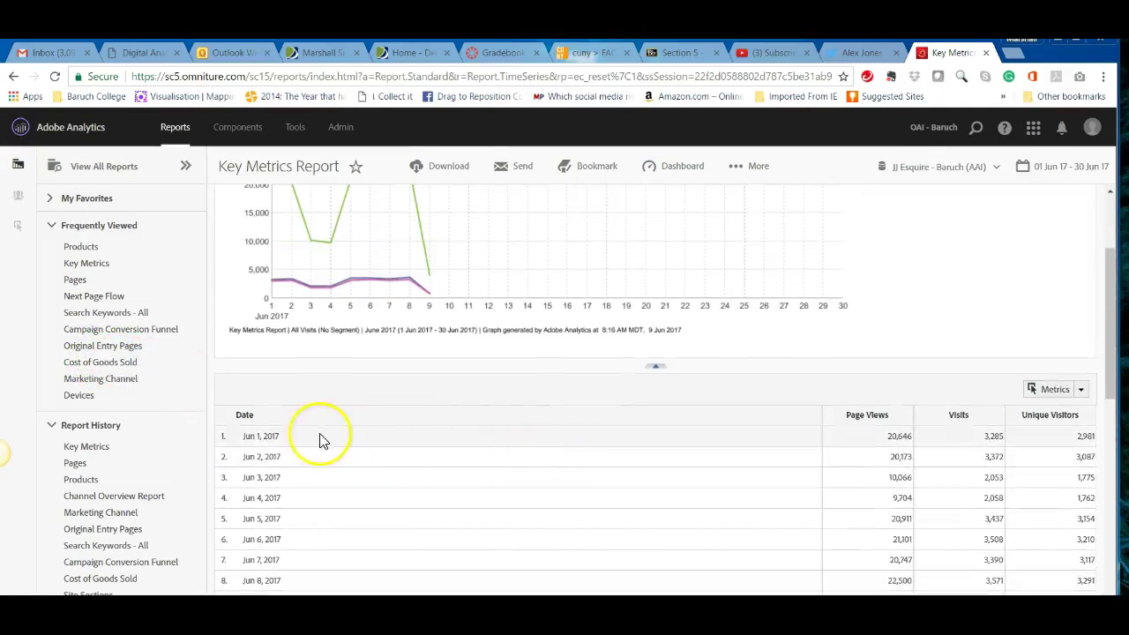
scroll(291, 434, up, 2)
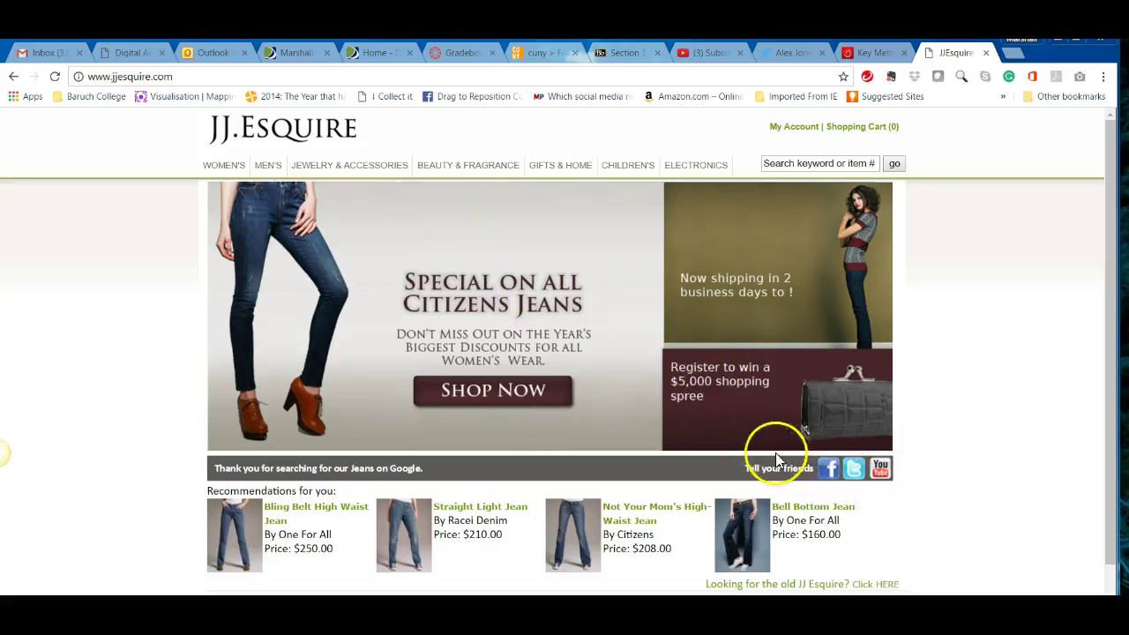
Step: On the JJ Esquire store site, open the recommended Bell Bottom Jean product page and give the product a Facebook Like
scroll(777, 456, down, 1)
scroll(774, 455, up, 1)
scroll(773, 456, down, 1)
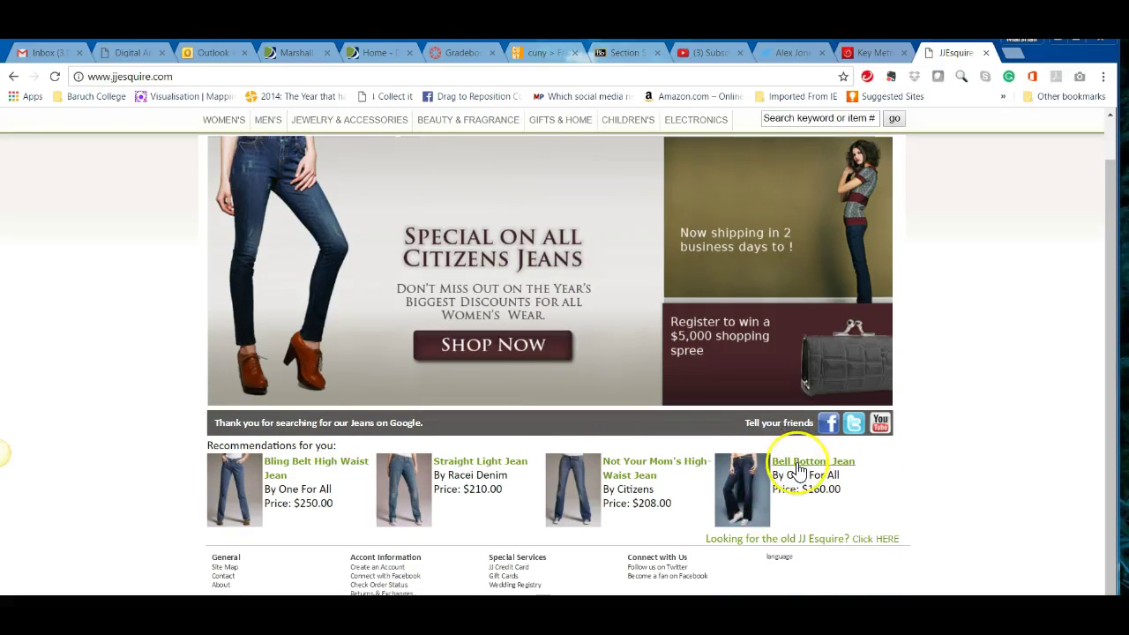
click(797, 470)
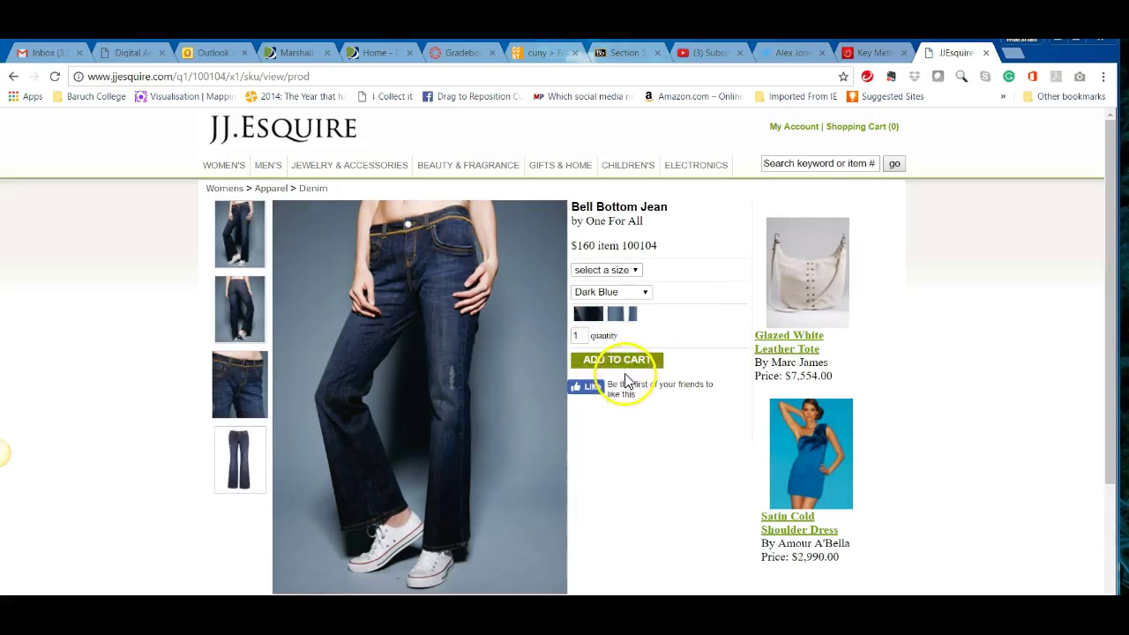
click(593, 392)
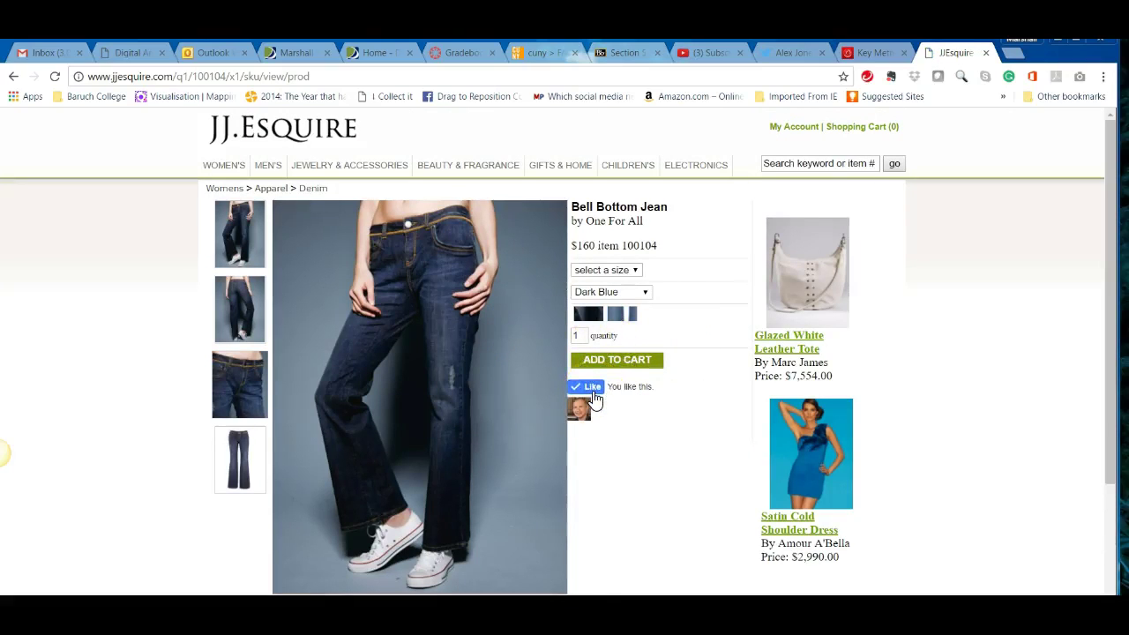
Step: Open the Satin Cold Shoulder Dress, add one in size medium to the shopping cart, and update the cart
click(797, 527)
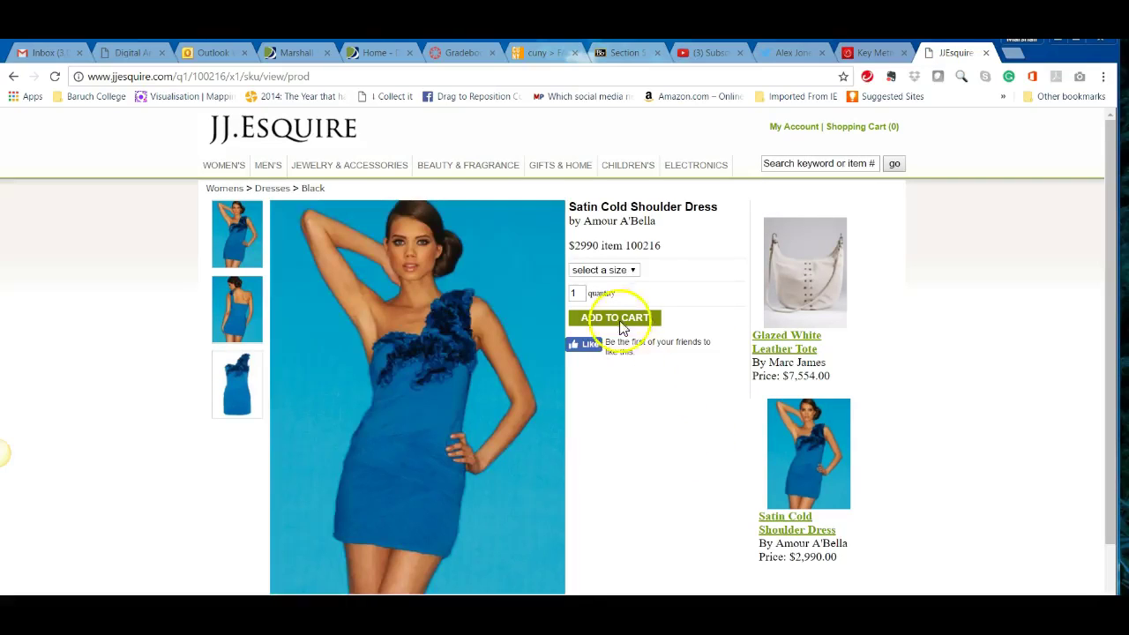
click(628, 270)
click(609, 306)
click(595, 321)
click(615, 322)
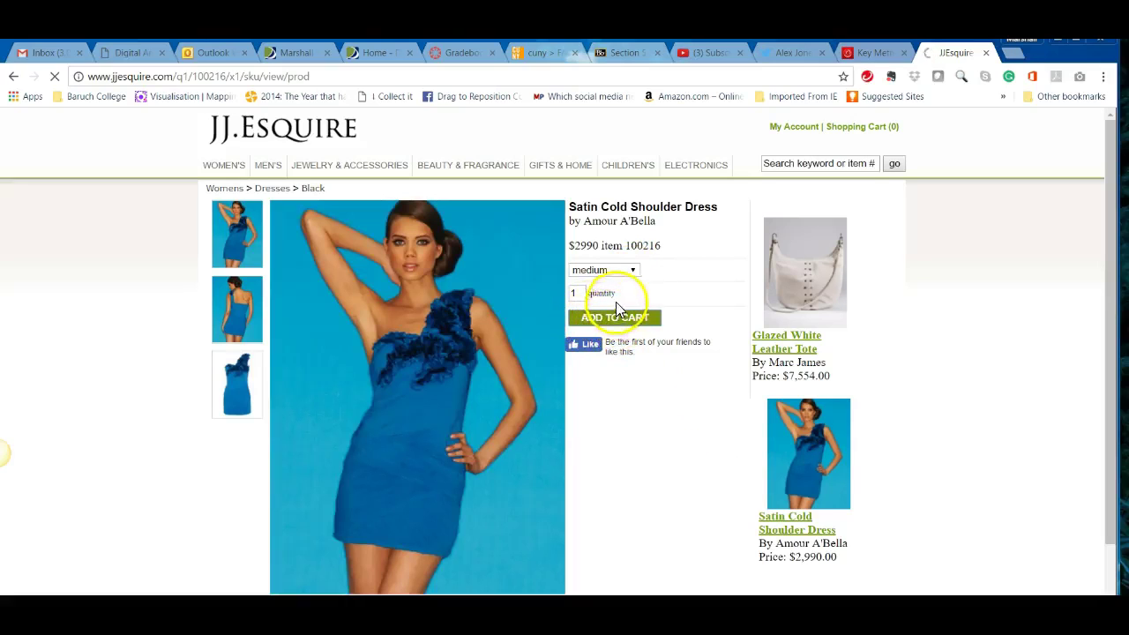
scroll(706, 410, down, 2)
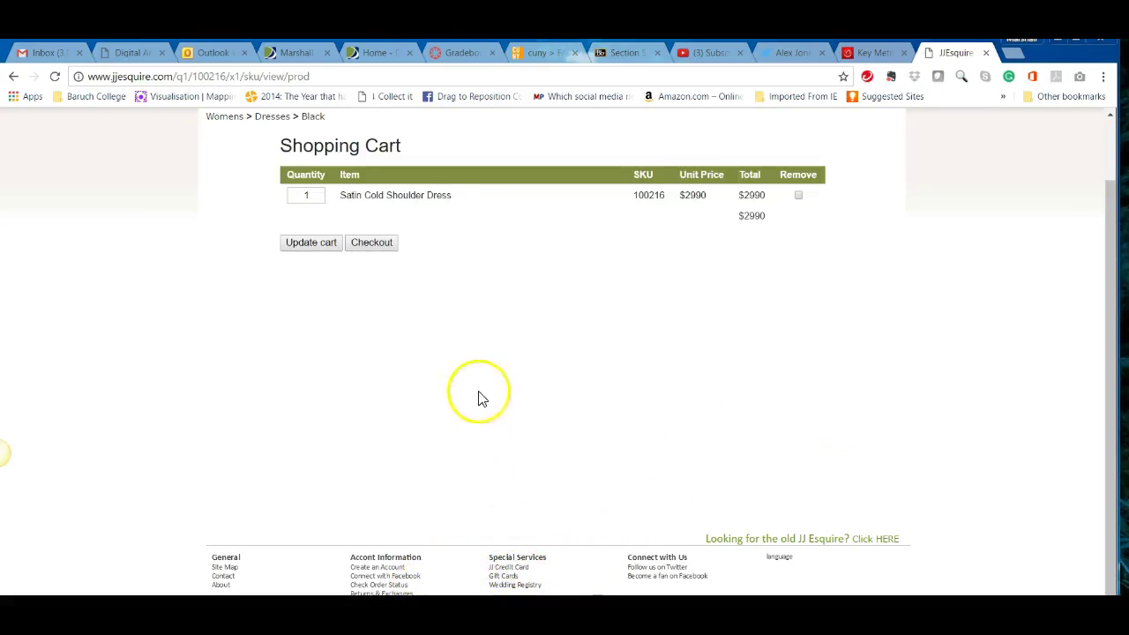
click(313, 244)
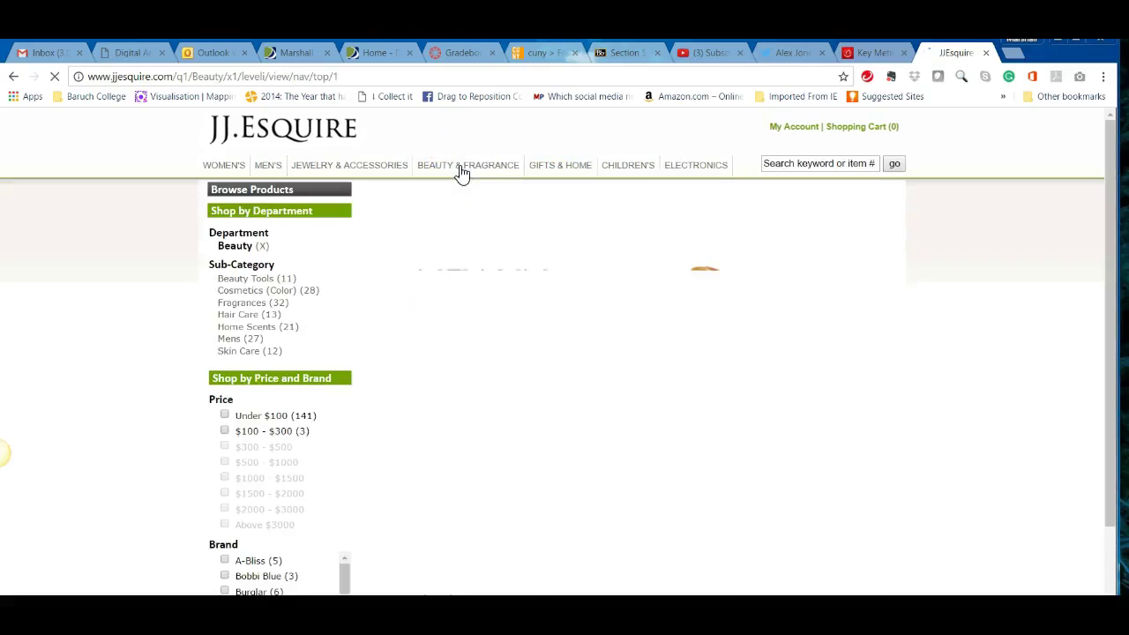
Step: Browse the Fragrances sub-category of Beauty and view the Violet EDP Spray product page down to its related items
click(234, 304)
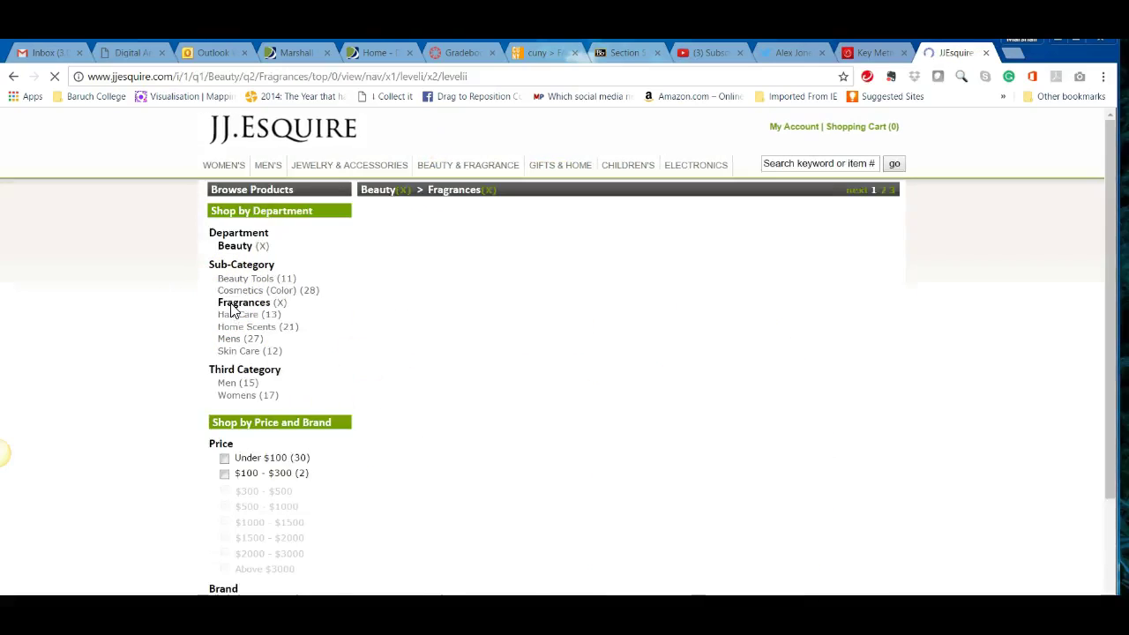
scroll(449, 338, down, 1)
scroll(452, 339, down, 5)
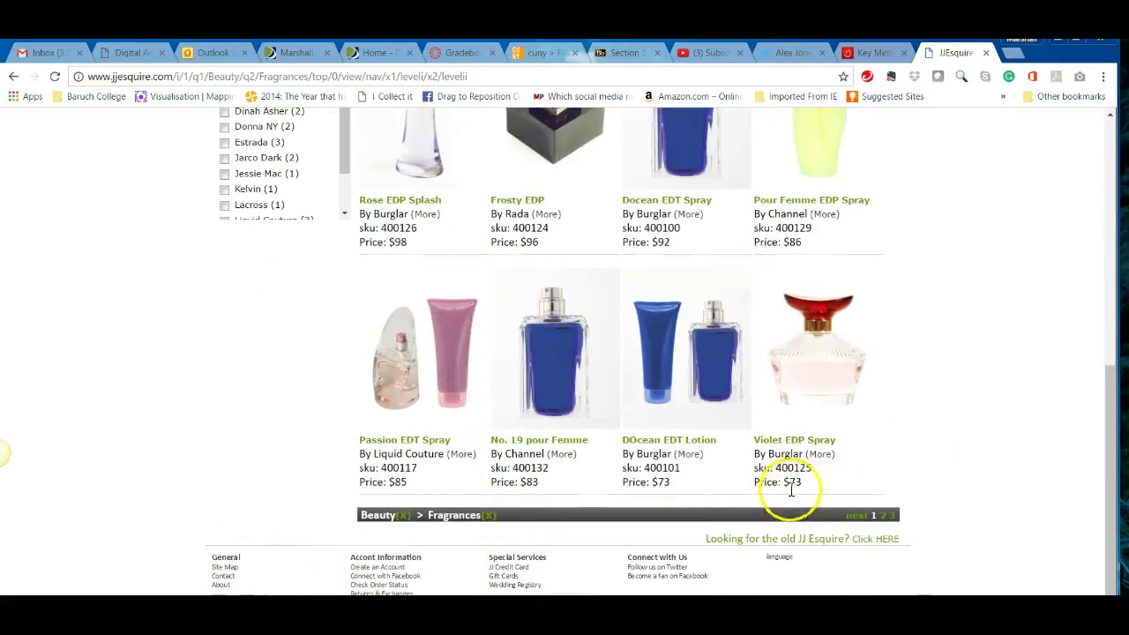
click(813, 445)
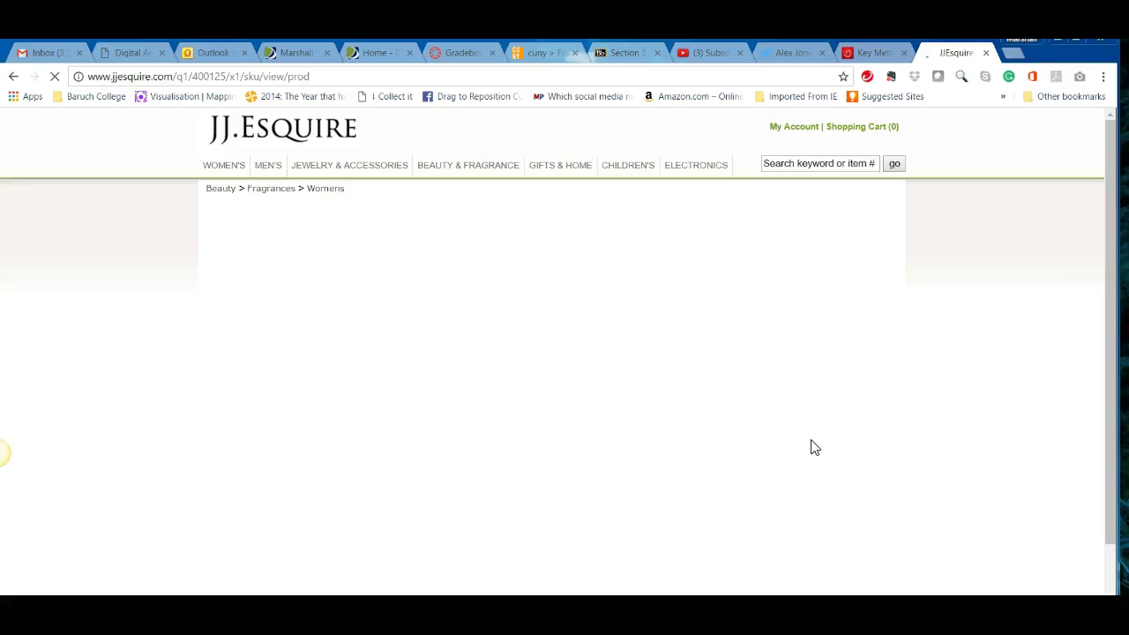
scroll(837, 425, down, 2)
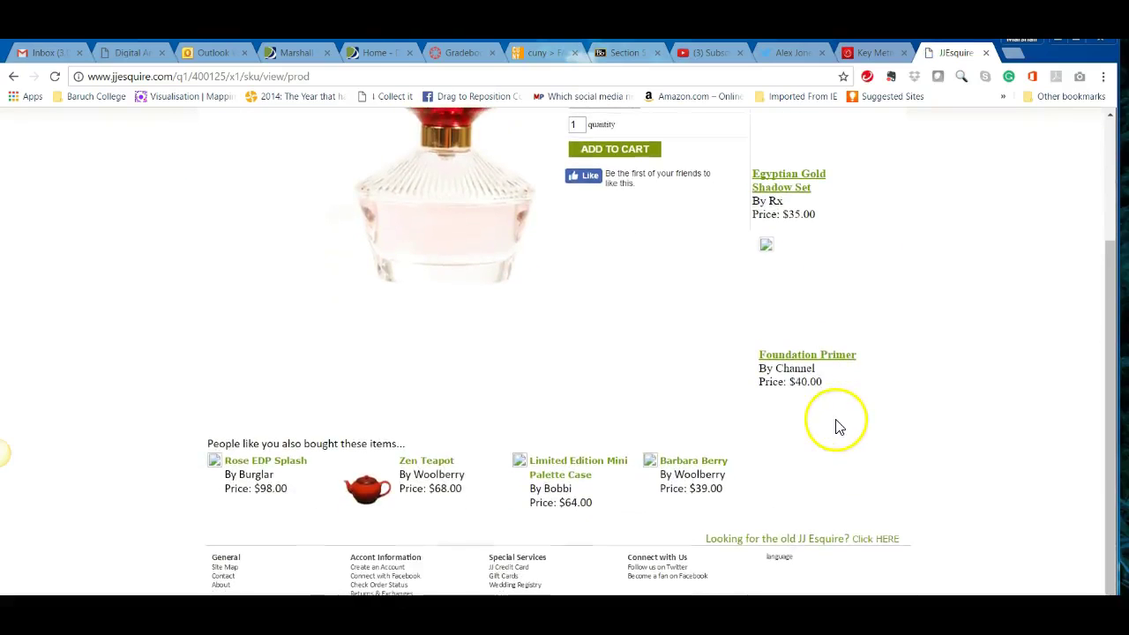
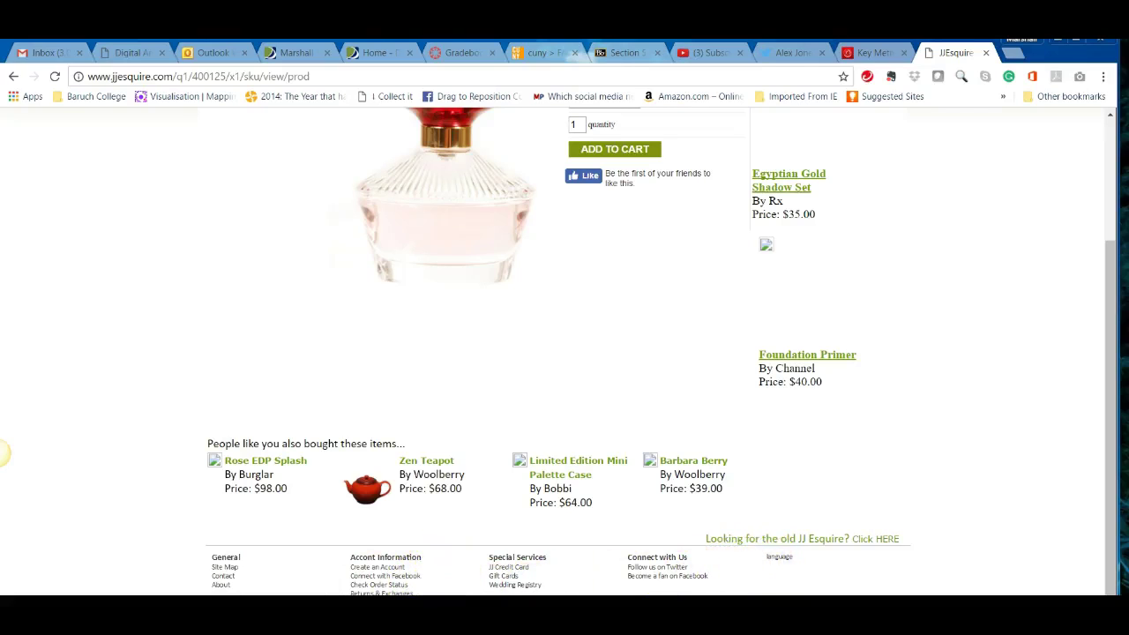
Step: Switch back to the Key Metrics report in Adobe Analytics and add Orders to its selected metrics
key(ctrl+shift+Tab)
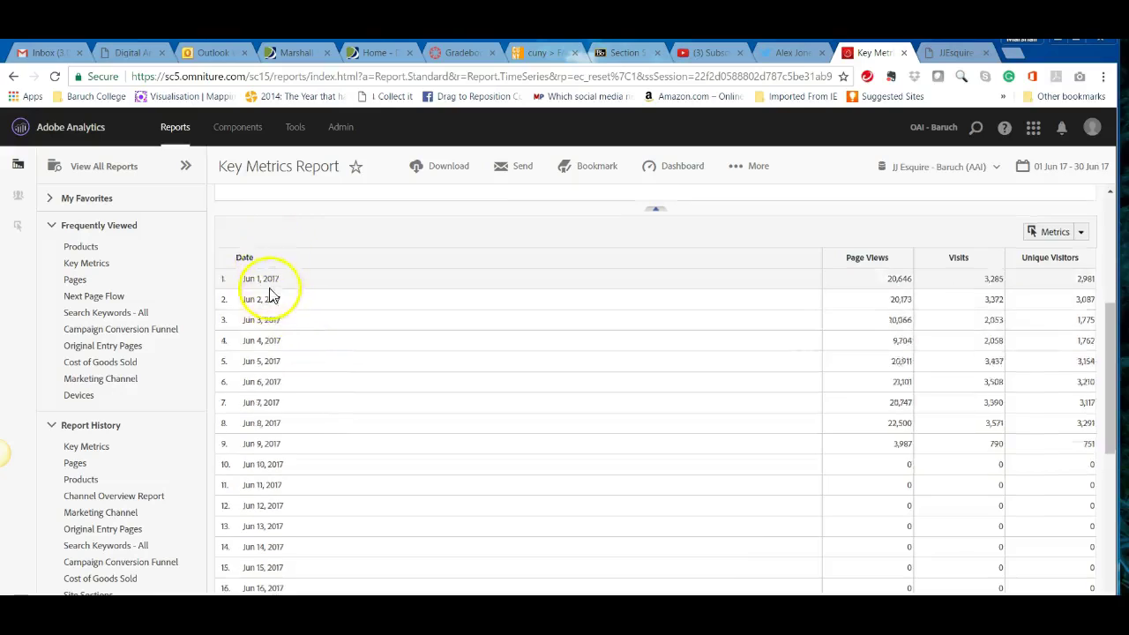
scroll(270, 290, down, 2)
scroll(271, 290, up, 2)
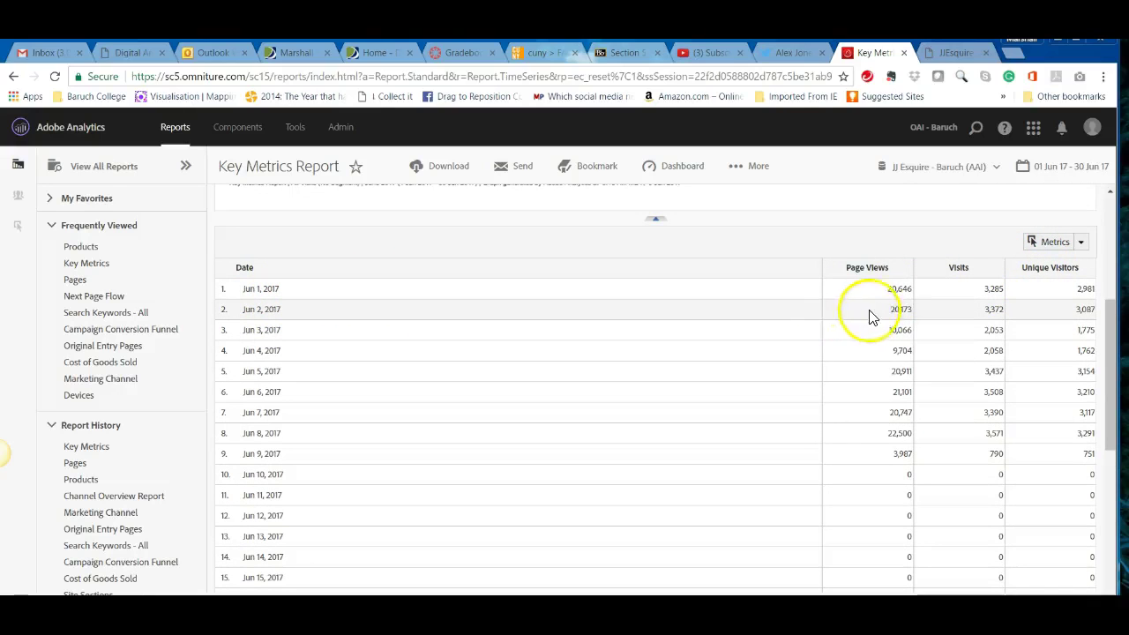
click(1056, 245)
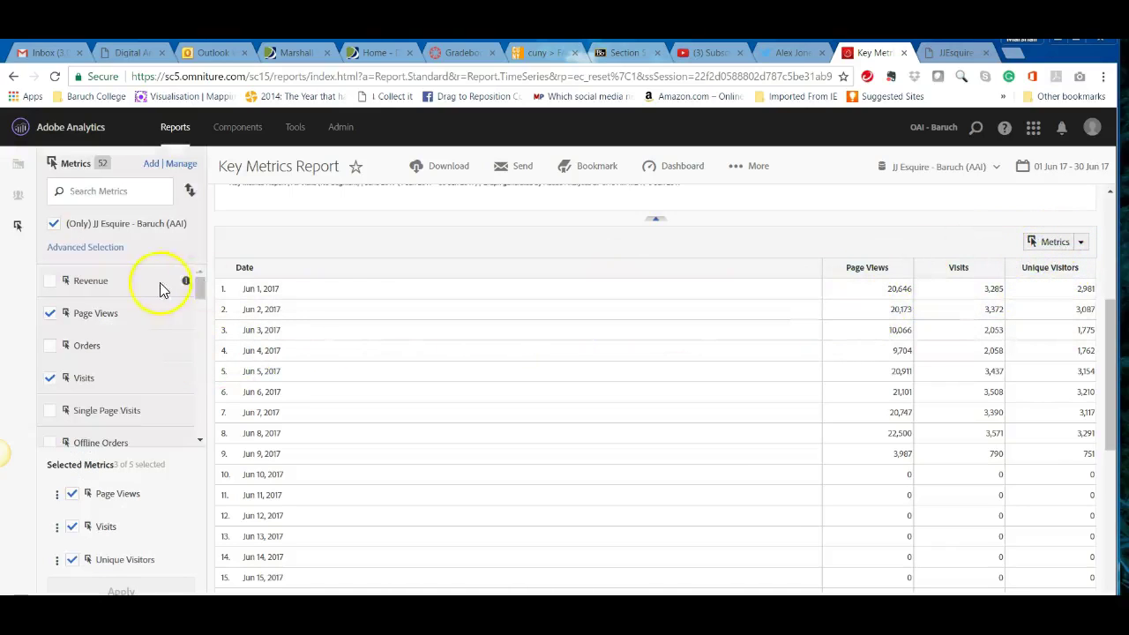
click(50, 346)
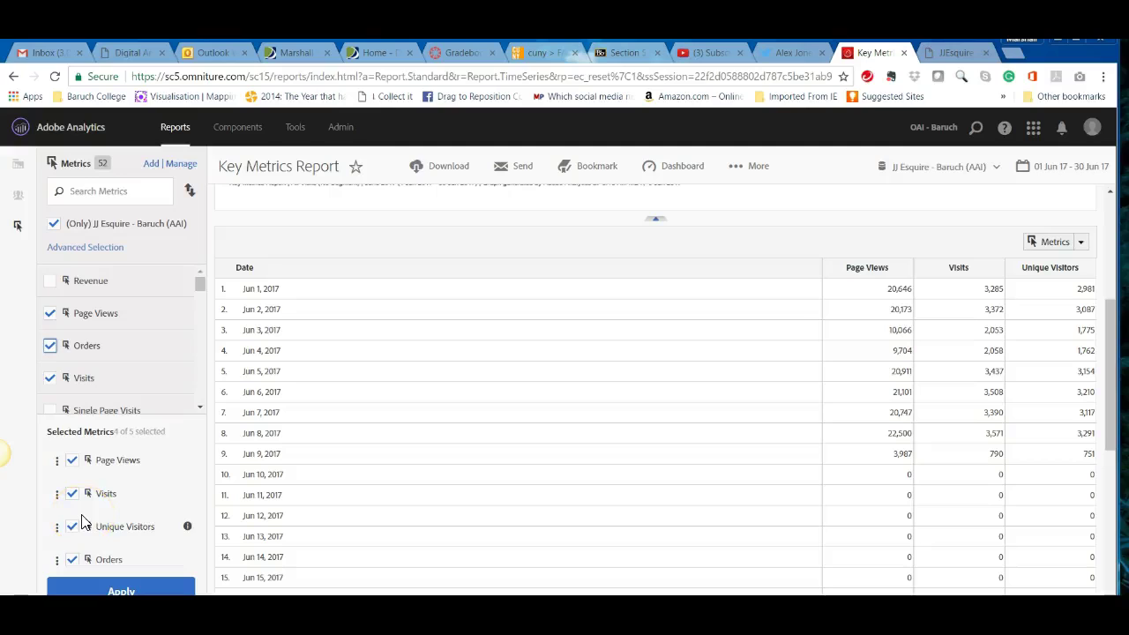
click(122, 589)
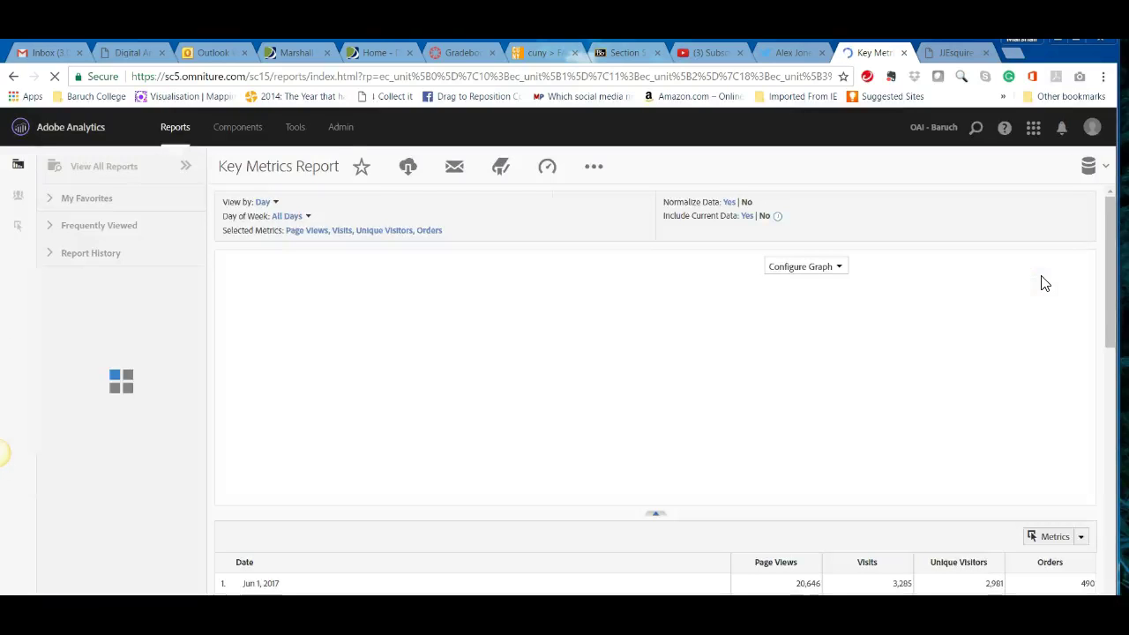
Step: Review the daily Orders figures in the report's table and graph, and show the additional report actions
scroll(1041, 388, down, 1)
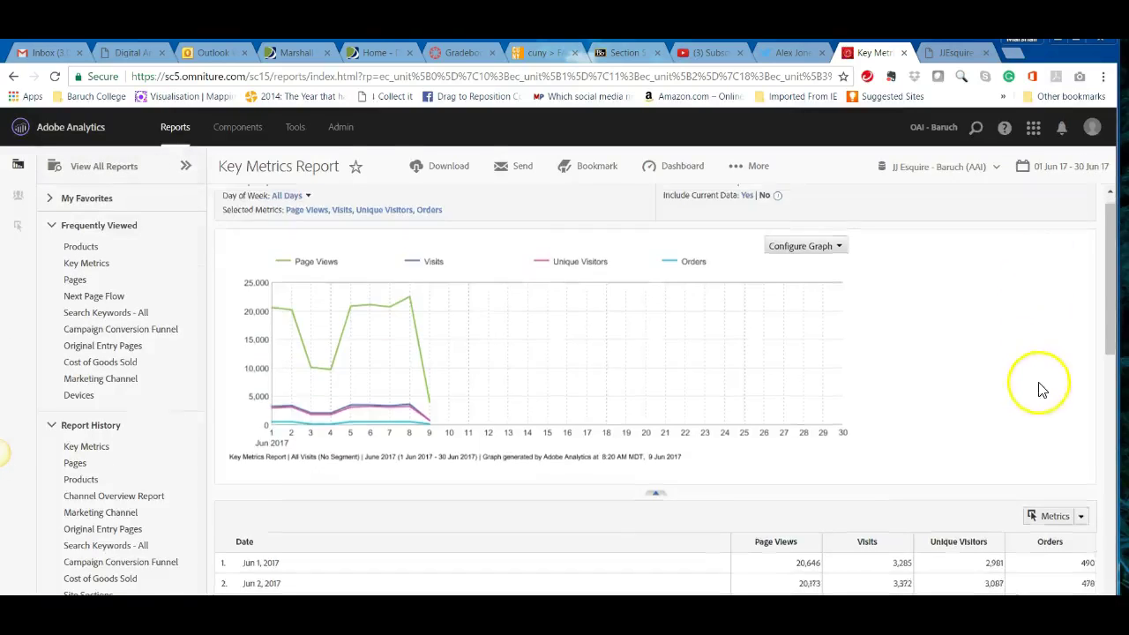
scroll(1041, 388, down, 3)
scroll(1059, 408, up, 1)
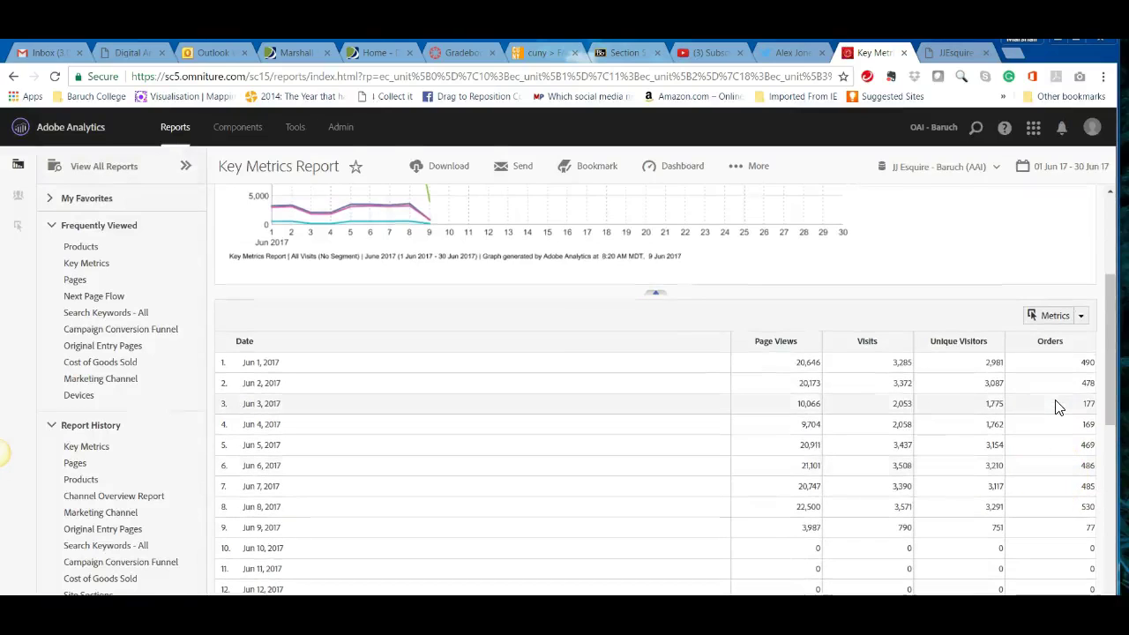
scroll(1057, 404, up, 1)
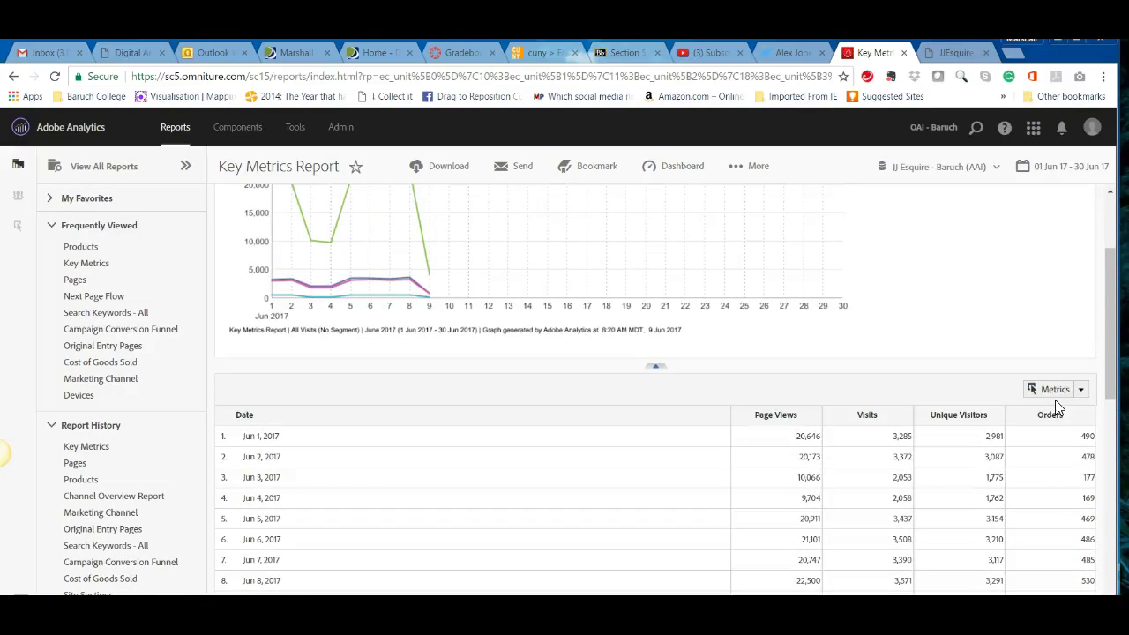
scroll(1015, 404, up, 2)
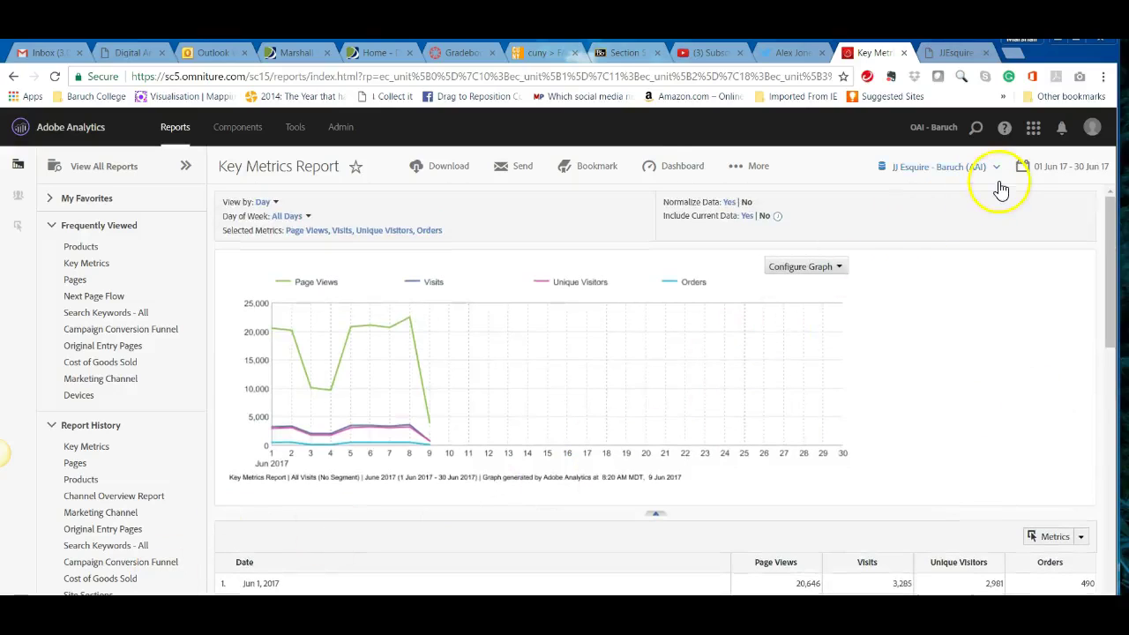
click(761, 170)
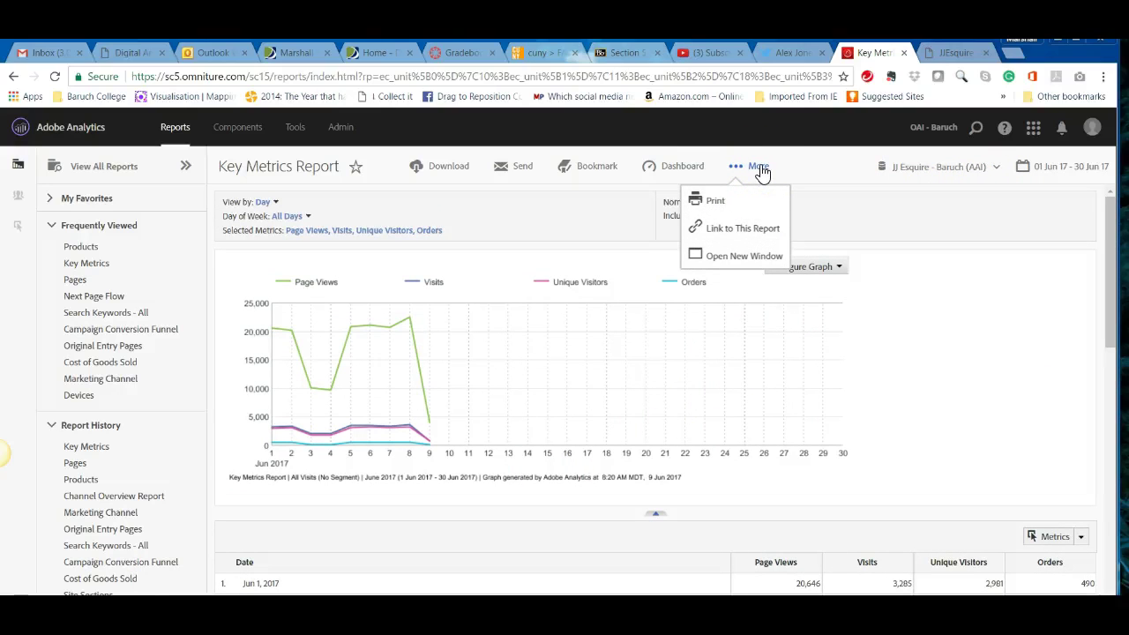
click(719, 207)
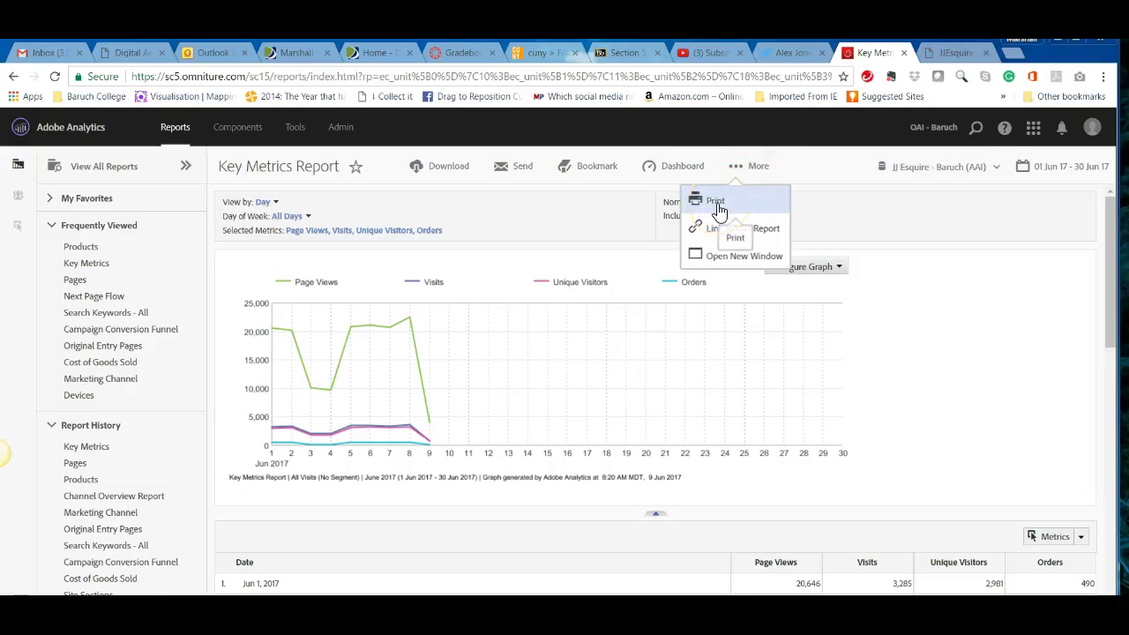
click(746, 247)
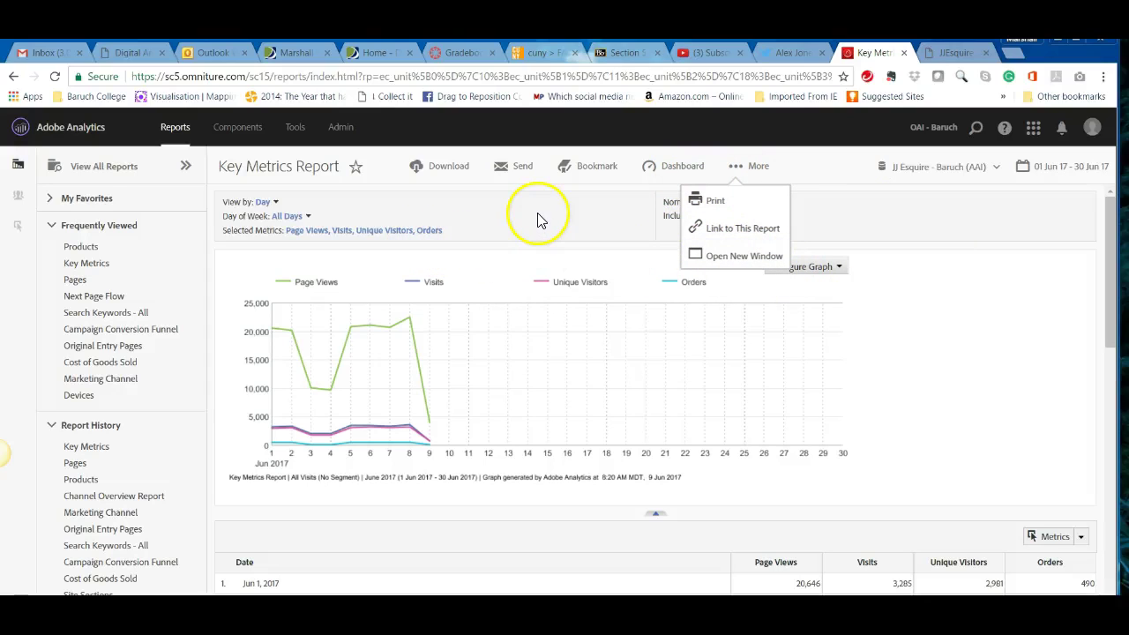
click(745, 174)
click(760, 172)
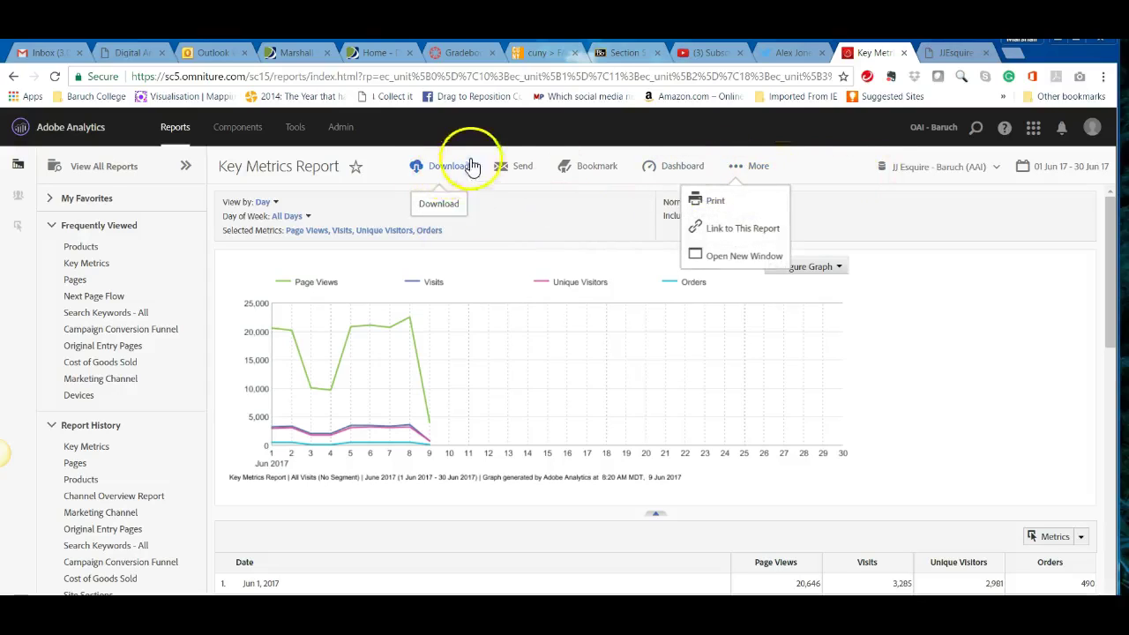
click(553, 148)
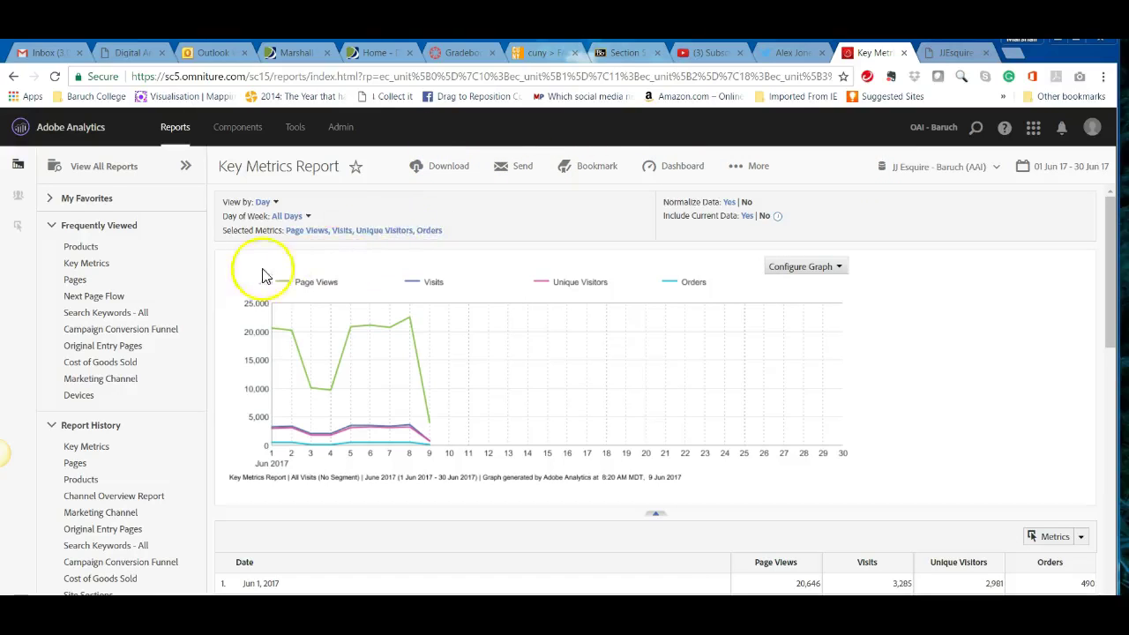
scroll(215, 278, down, 1)
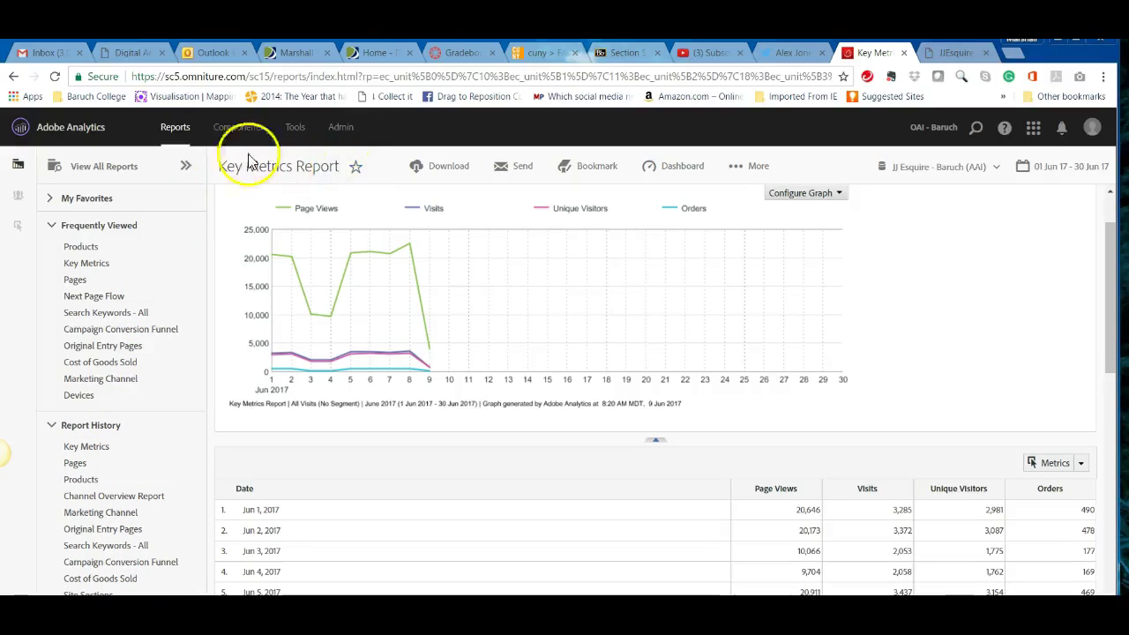
Step: Open the full report overview and look through the Visitor Retention and Visitor Profile categories
click(176, 128)
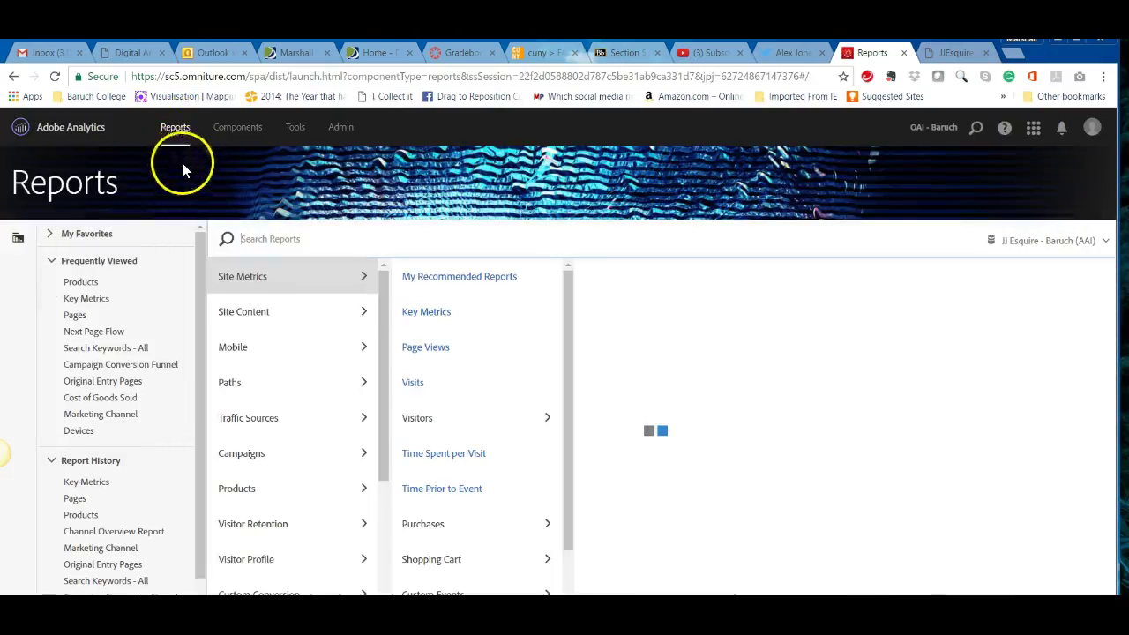
scroll(331, 304, down, 5)
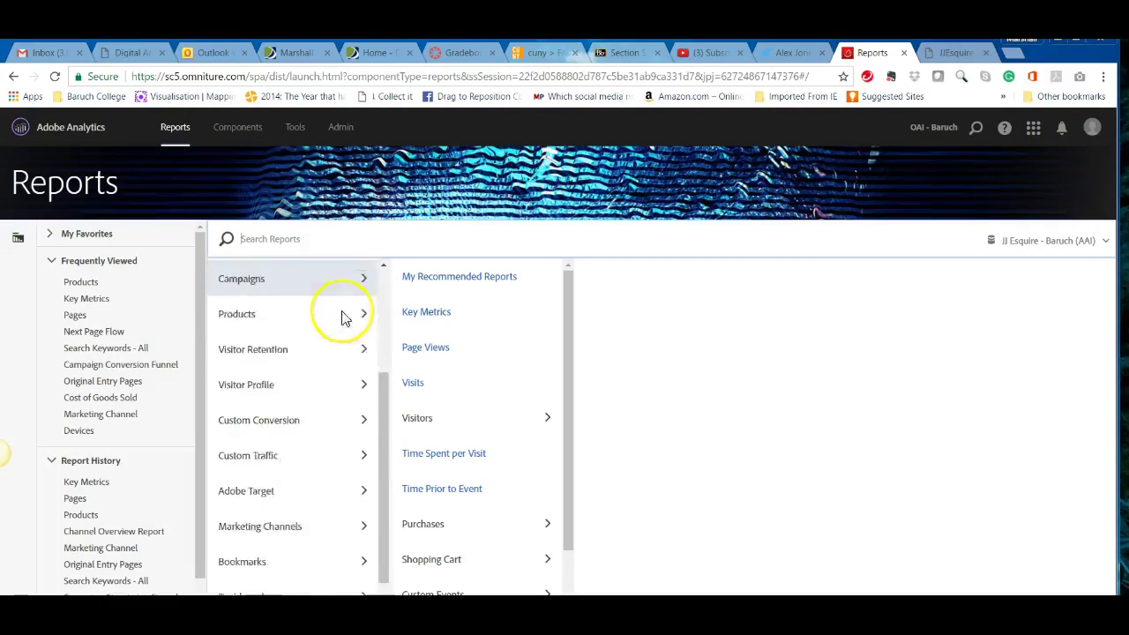
scroll(468, 490, down, 2)
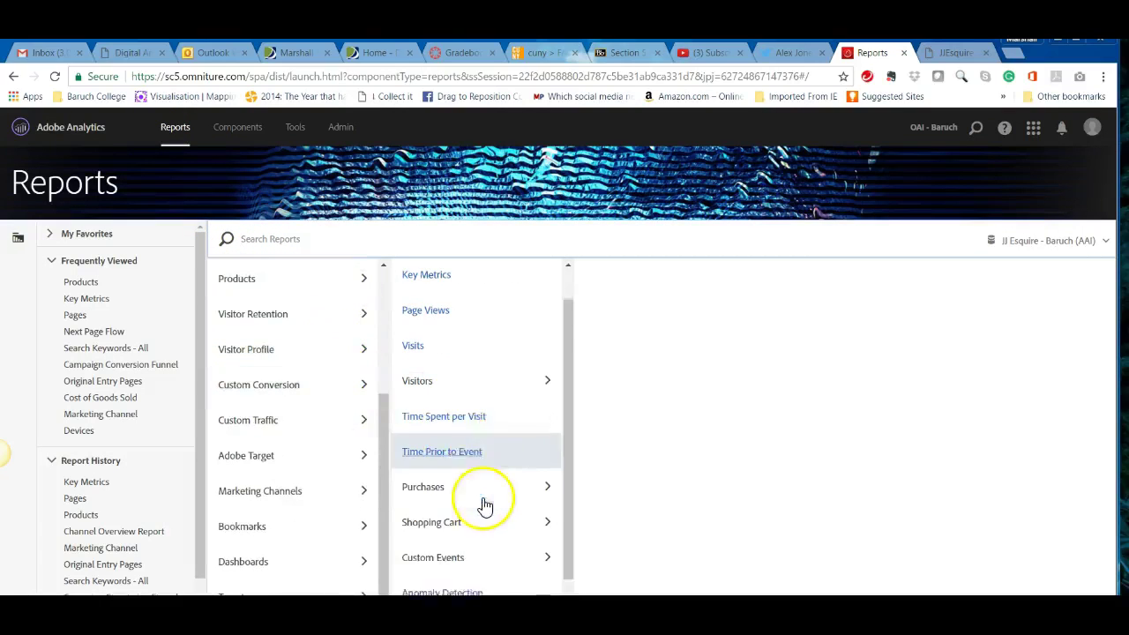
click(365, 320)
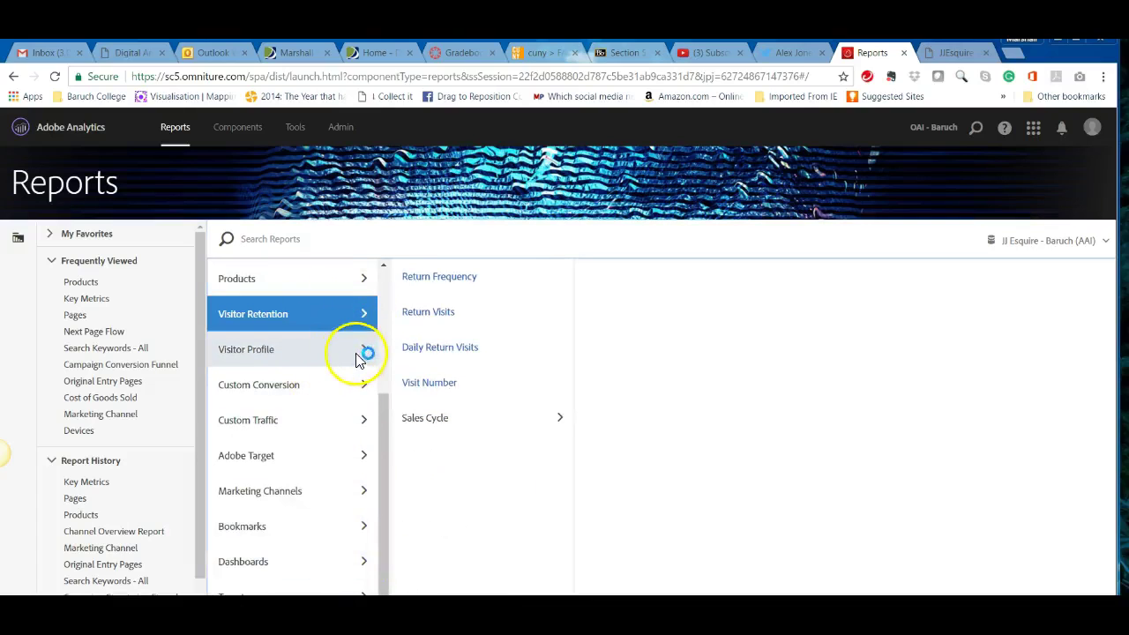
click(360, 355)
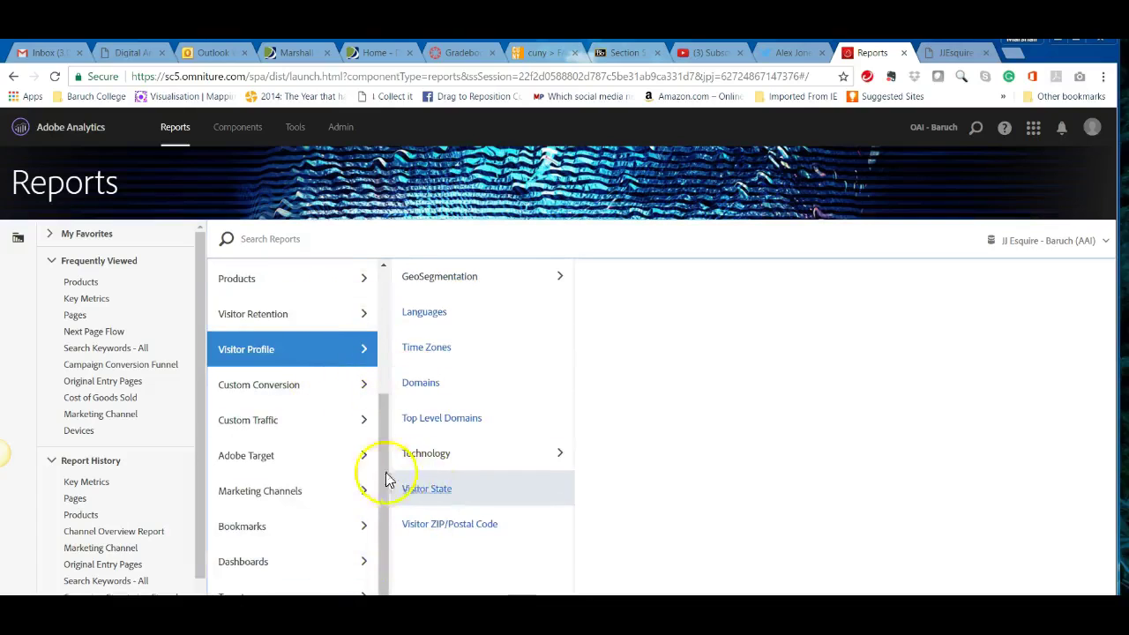
Step: Look through the Custom Conversion report groups 51-60, 41-50, 31-40 and 21-30
click(369, 385)
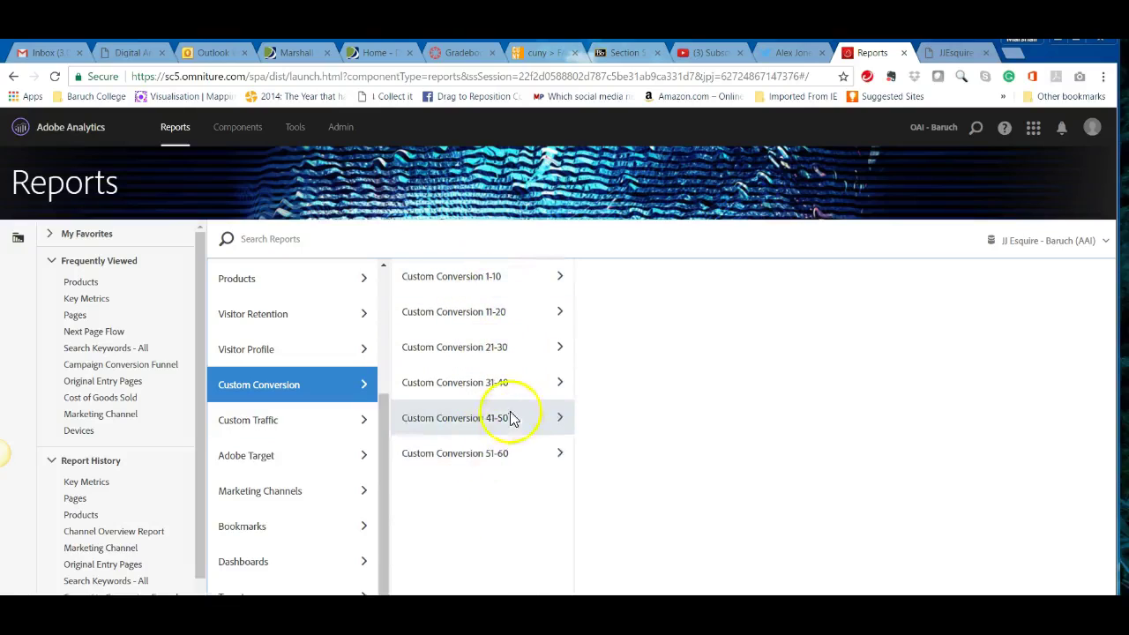
click(568, 457)
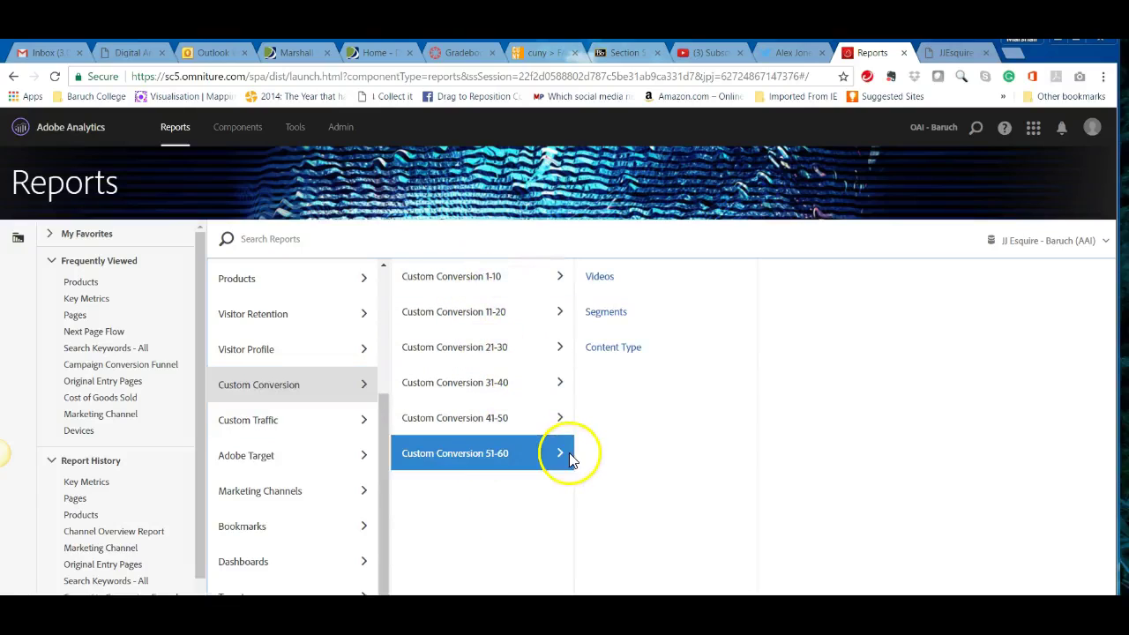
click(562, 414)
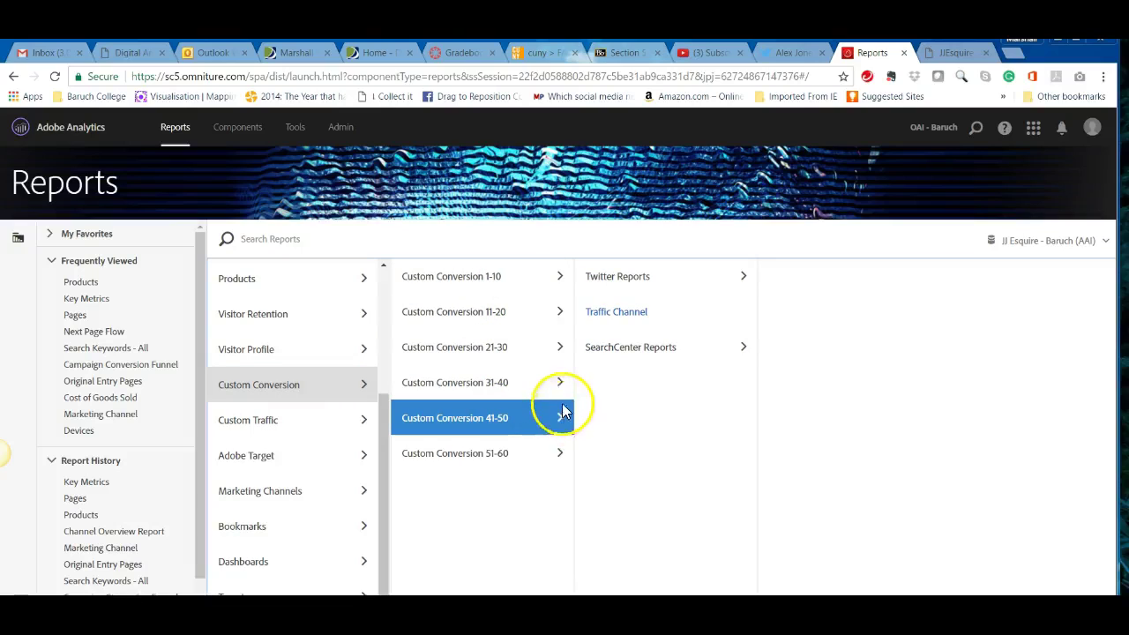
click(561, 387)
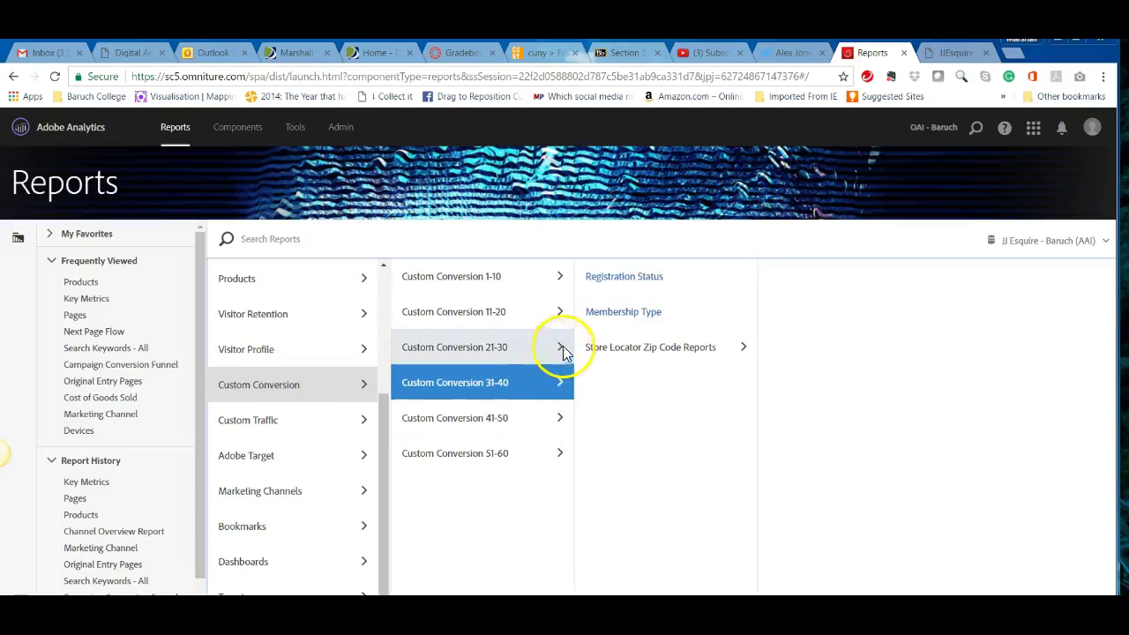
click(561, 350)
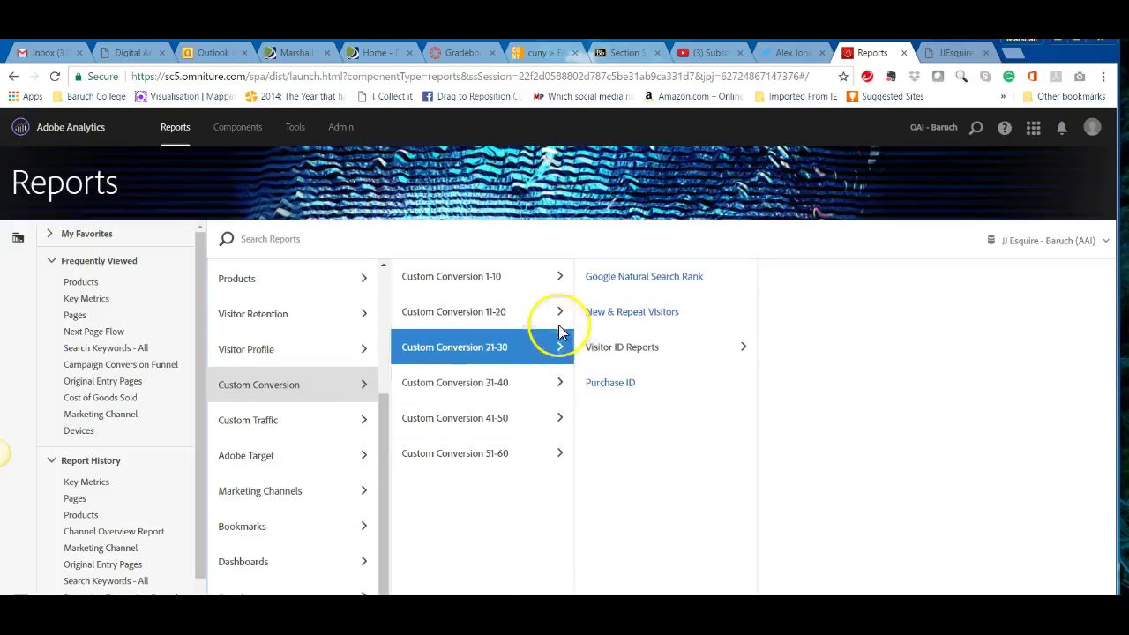
Step: Open the Distance To Store report from the Store Locator Zip Code Reports in Custom Conversion 31-40
click(561, 381)
click(746, 347)
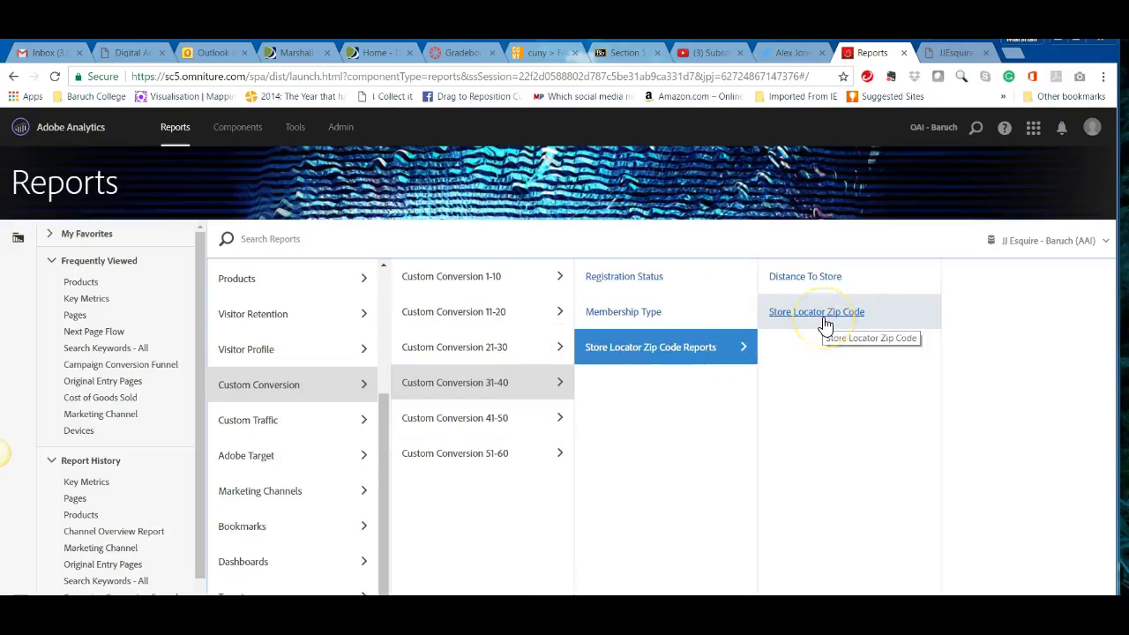
click(826, 288)
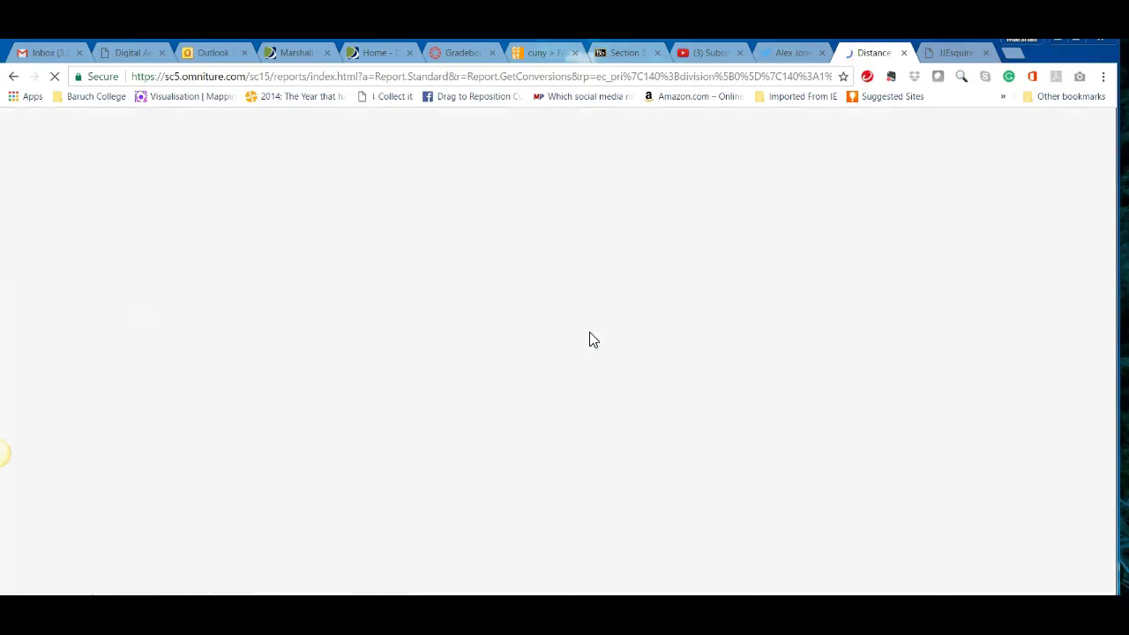
click(607, 333)
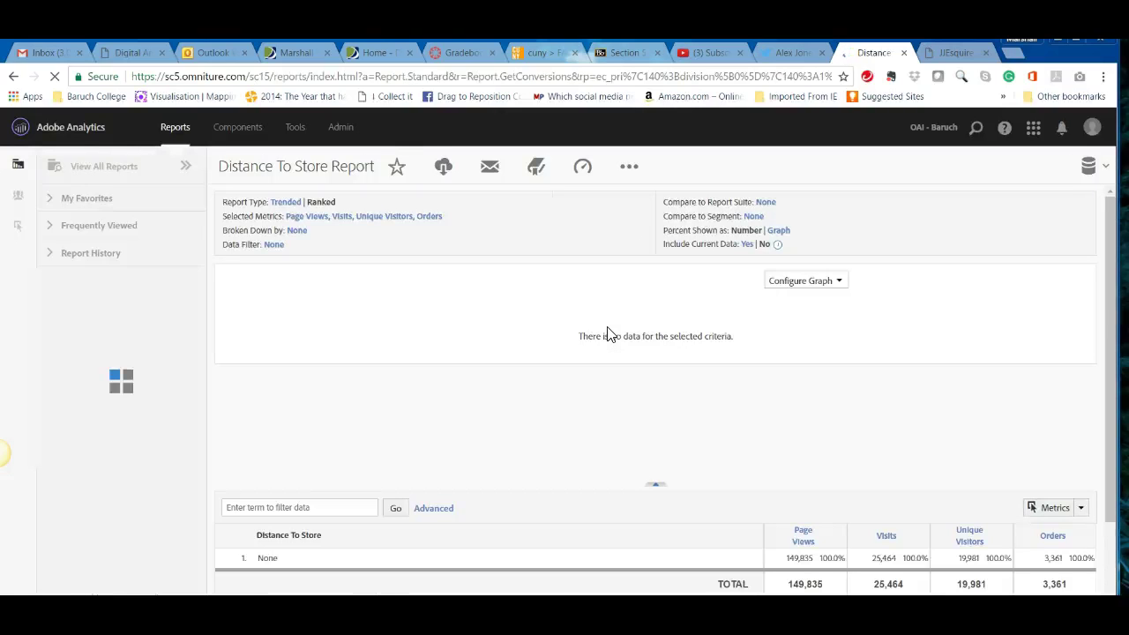
Step: Review the Distance To Store report's table and the list of available report suites
scroll(641, 371, down, 2)
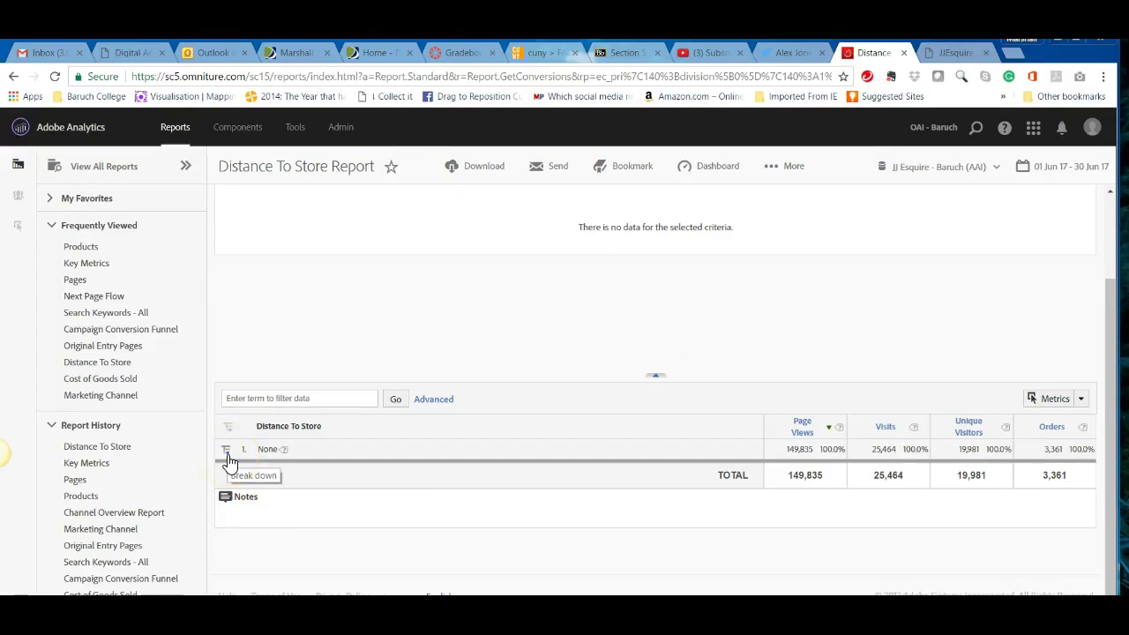
scroll(227, 461, up, 2)
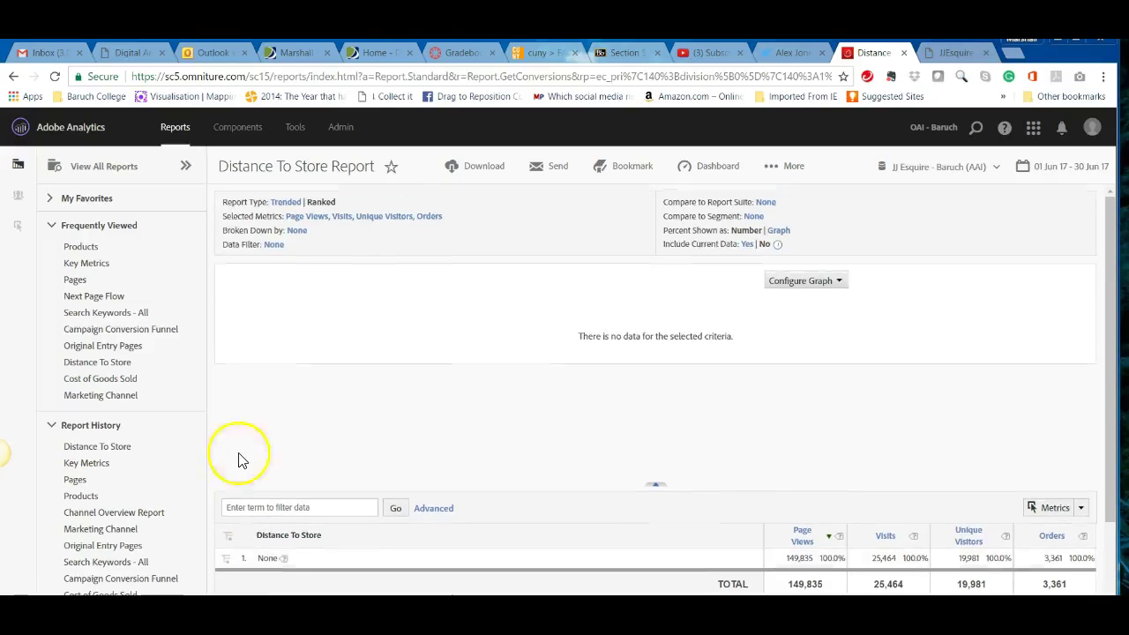
click(997, 176)
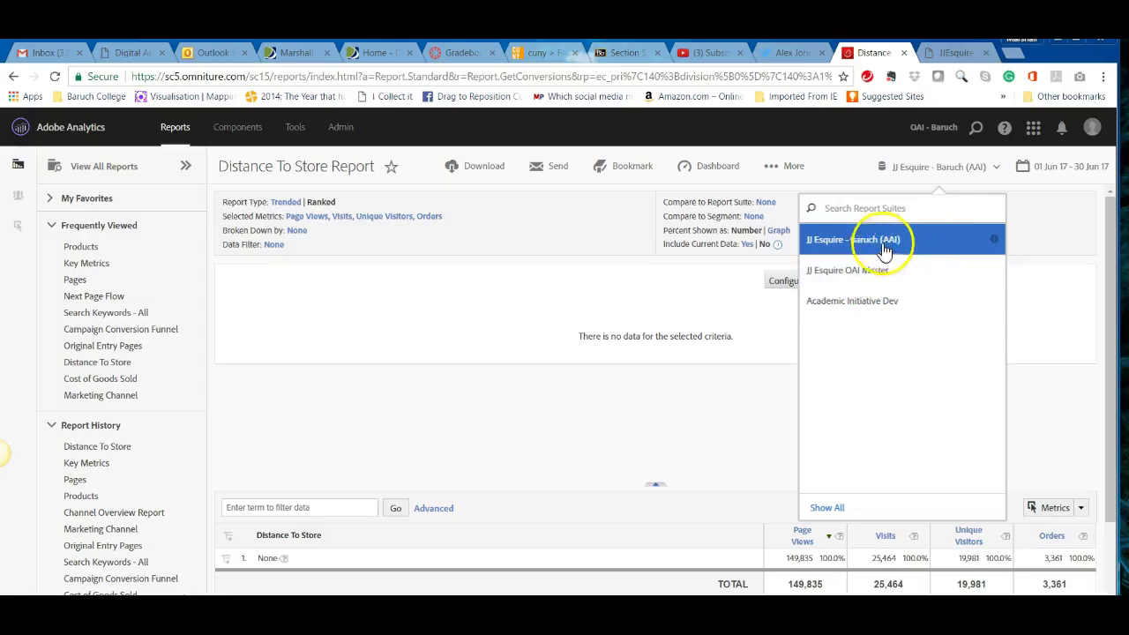
click(757, 126)
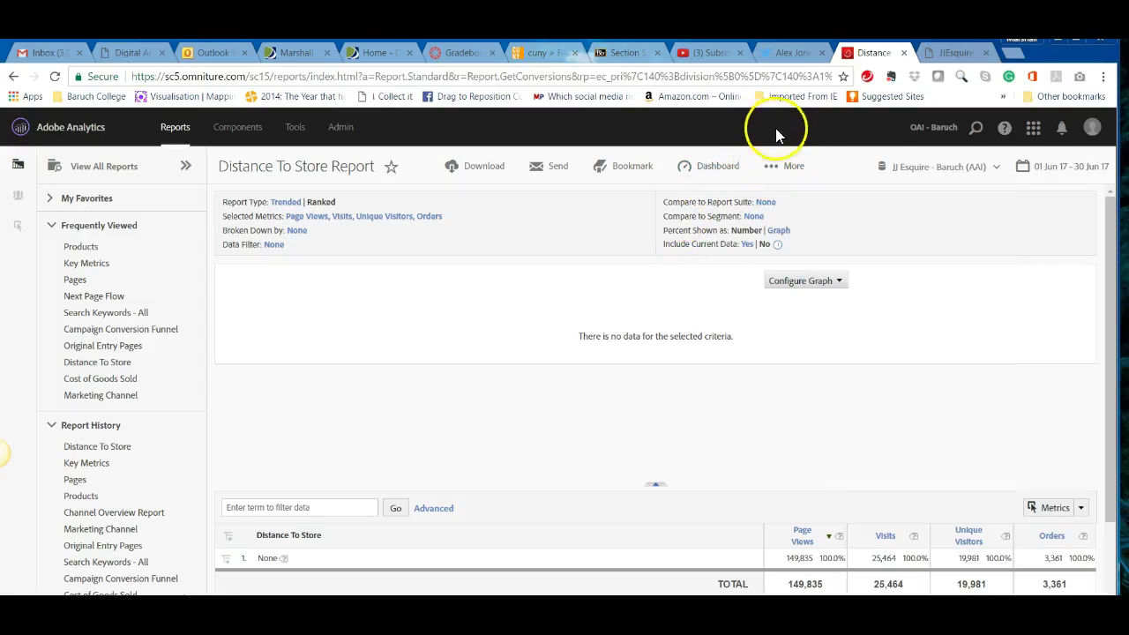
Step: Show the bookmark form, and add the Distance To Store Report to the Marketing dashboard with Publishing List Override enabled
click(635, 174)
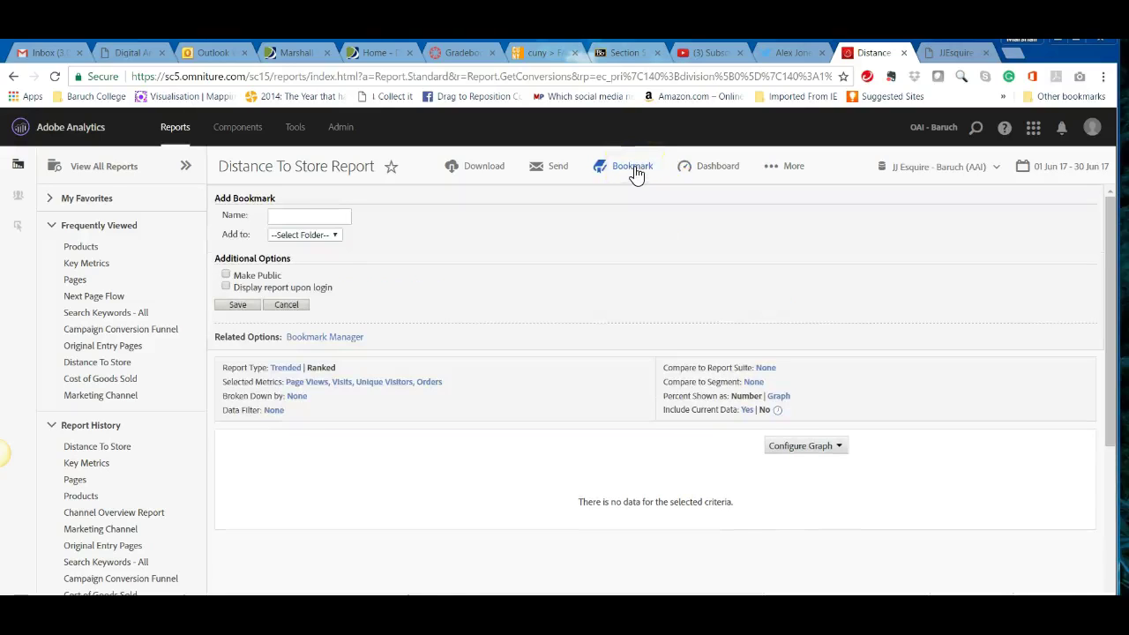
click(709, 174)
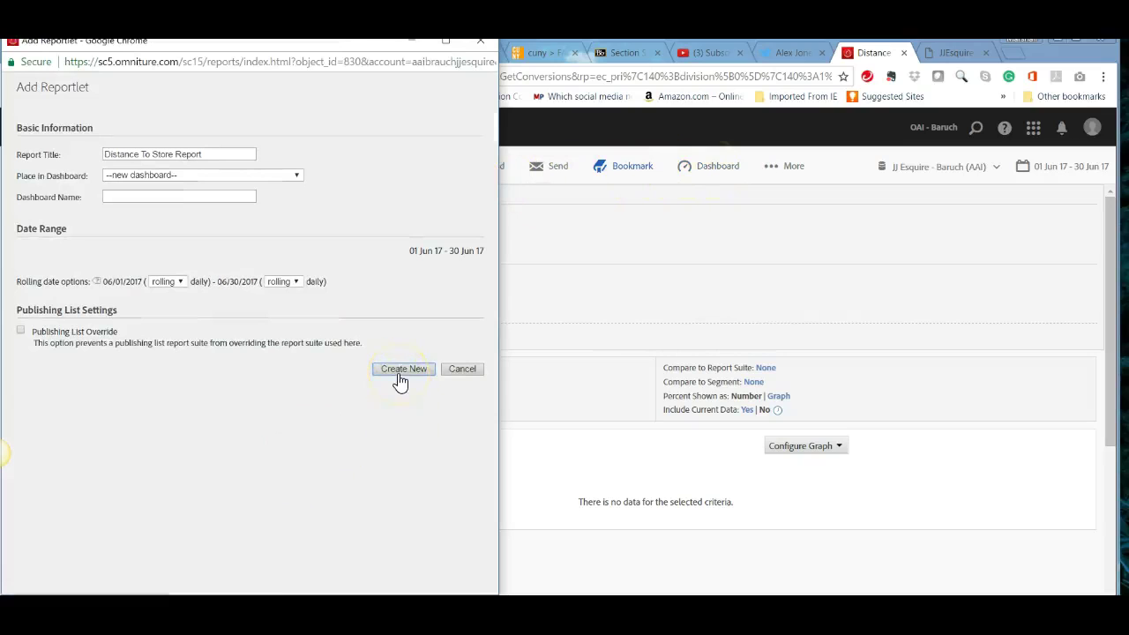
click(283, 176)
click(273, 198)
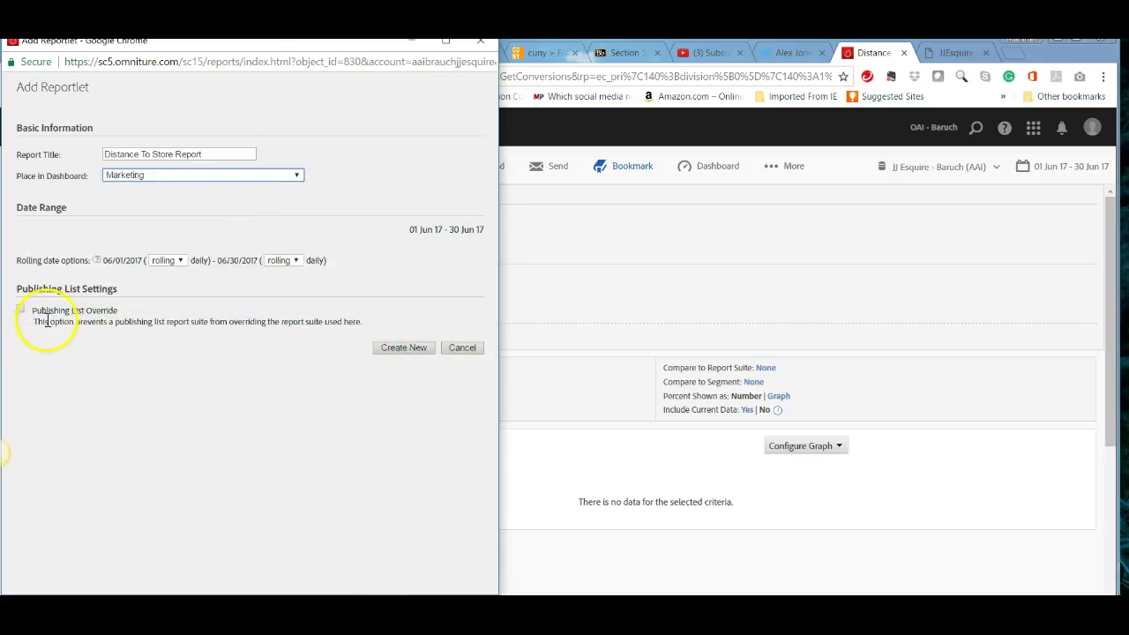
click(21, 310)
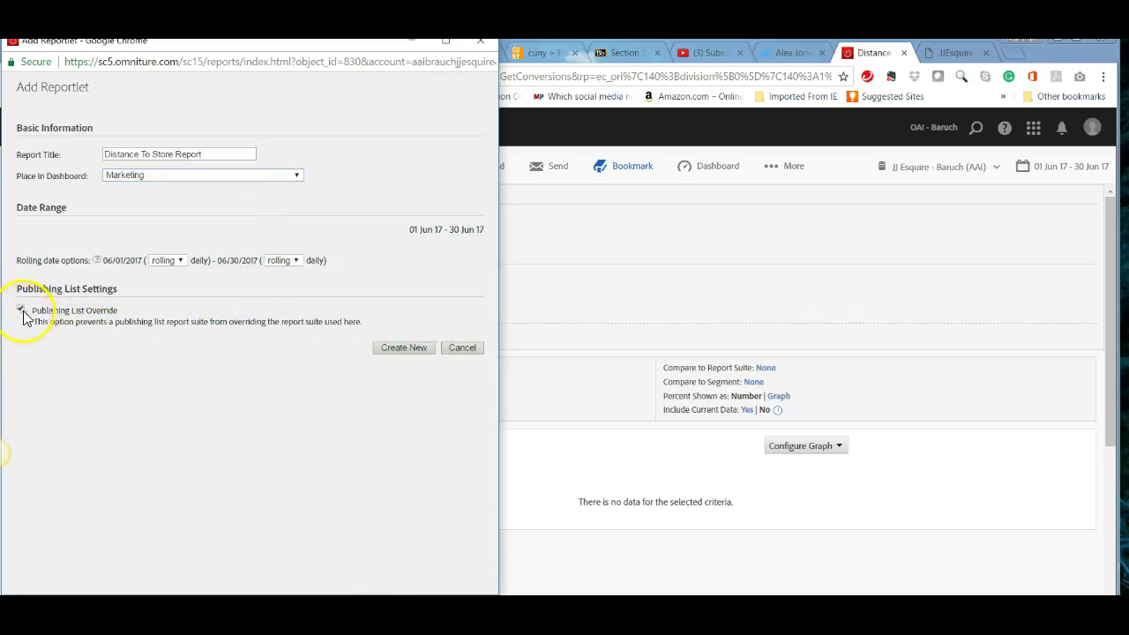
click(413, 351)
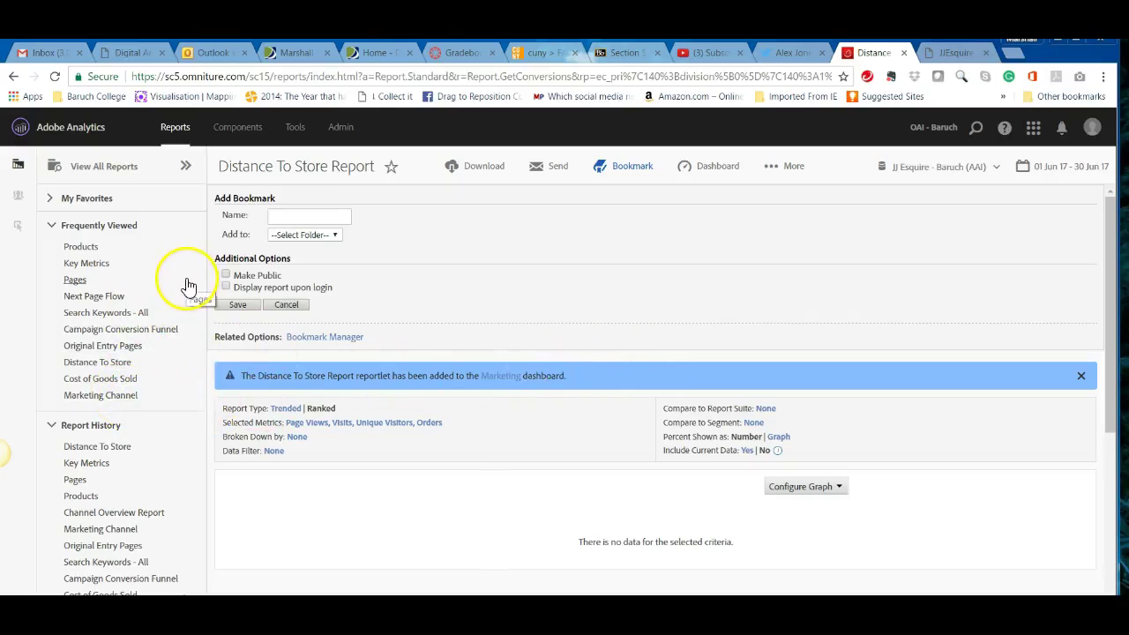
Step: Open the Pages report and view its ranked list of pages
mouse_move(252, 135)
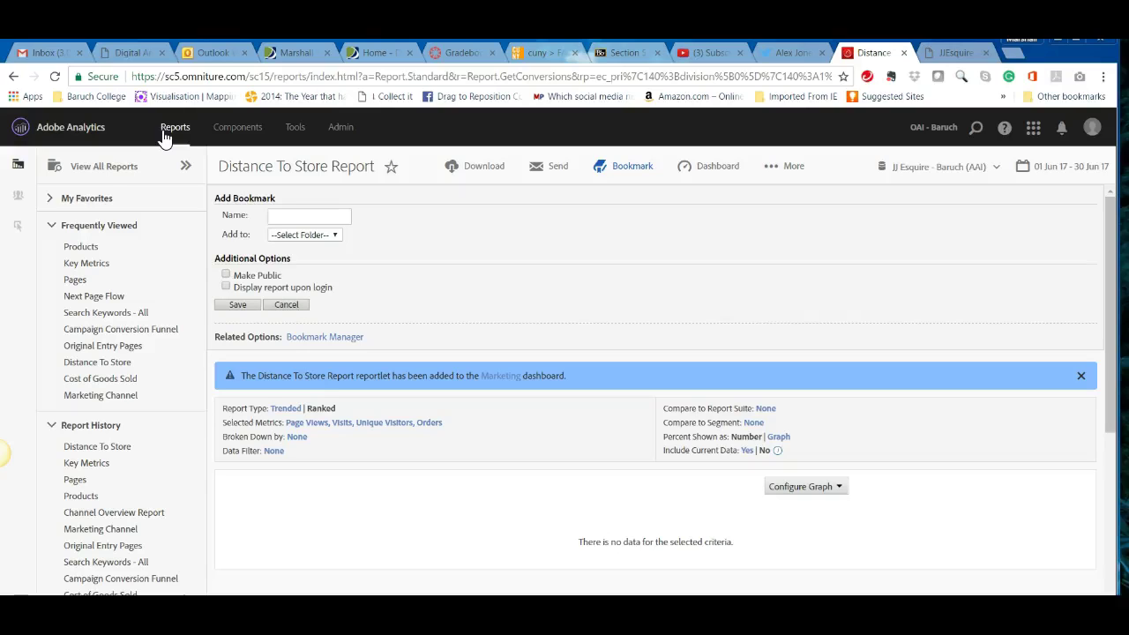
click(75, 281)
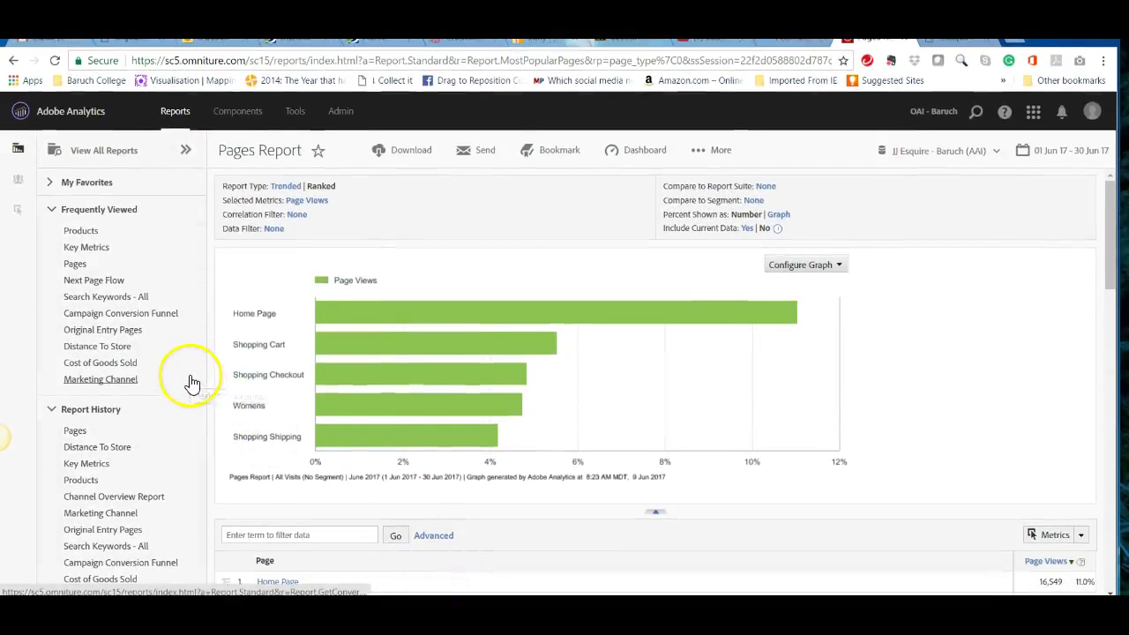
scroll(409, 435, down, 3)
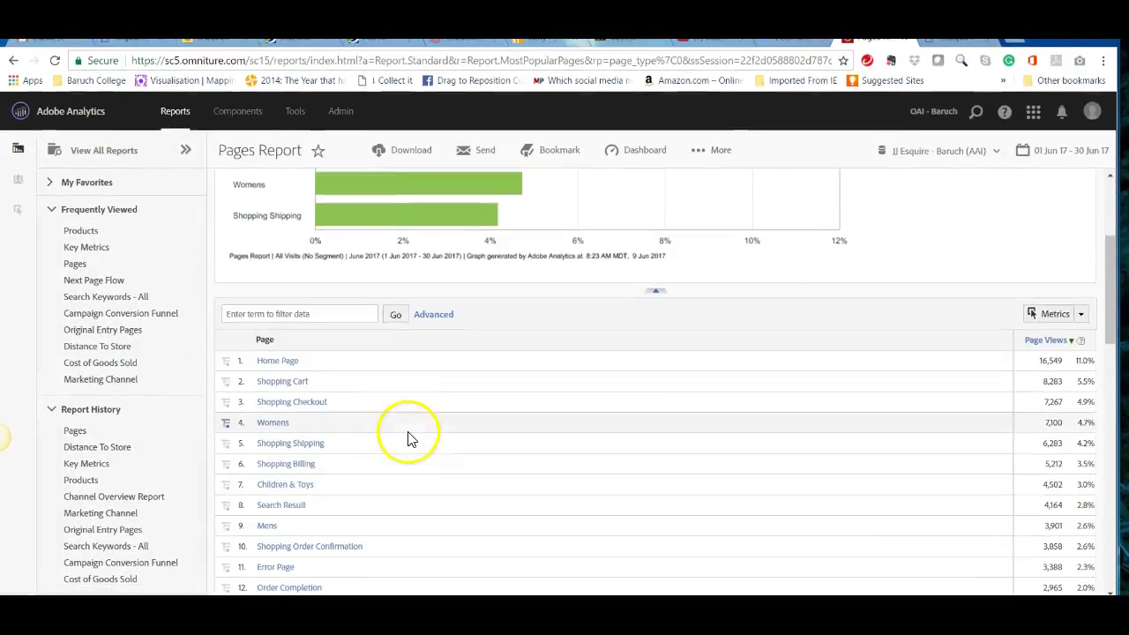
Step: Look through the breakdown options for the Home Page row, including Site Metrics and Paths
click(227, 363)
click(237, 387)
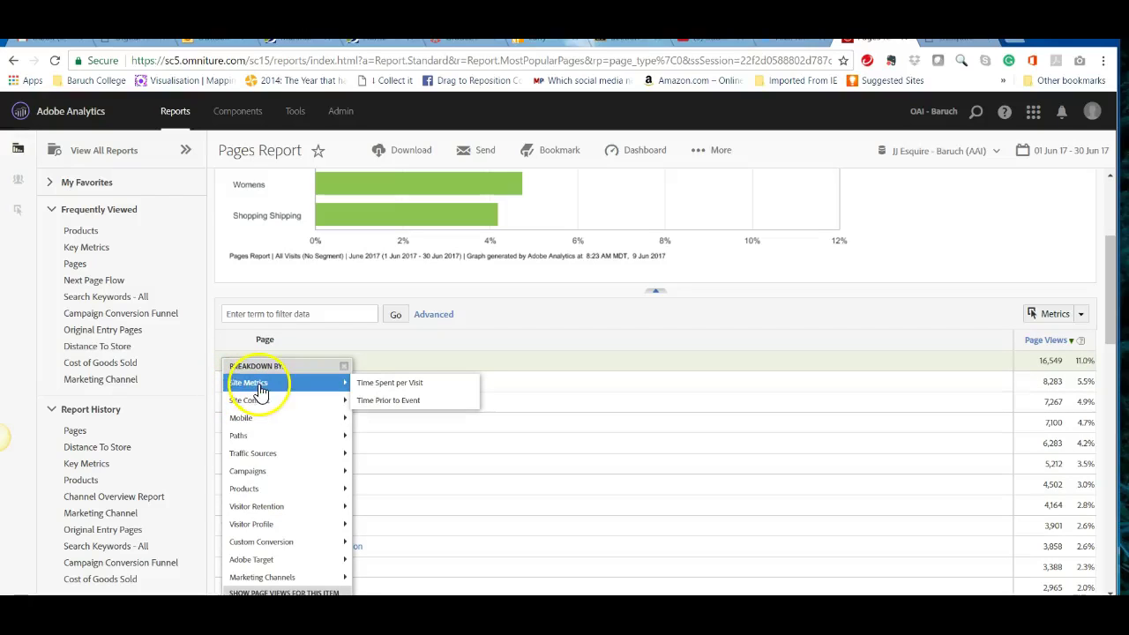
click(297, 399)
mouse_move(290, 387)
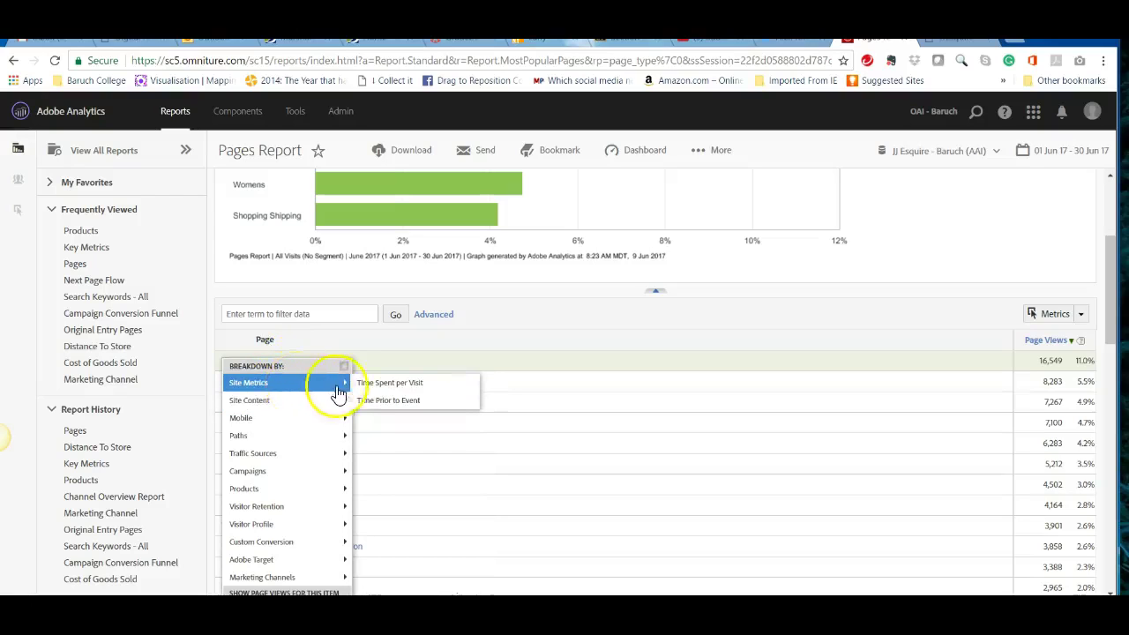
mouse_move(338, 430)
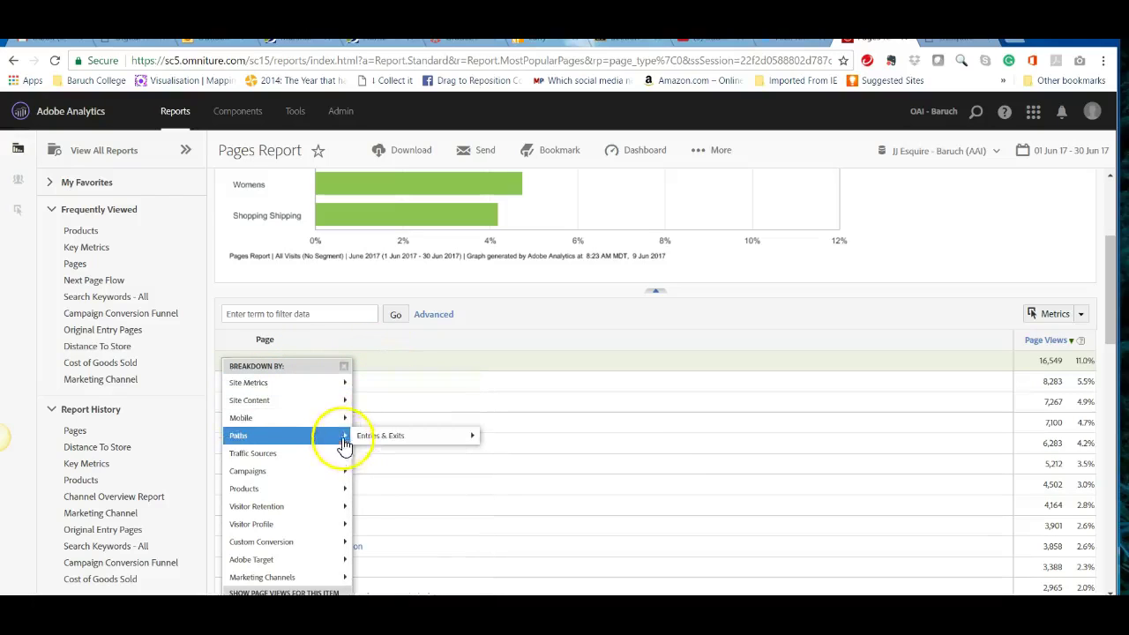
Step: Start a correlation filter rule for the Pages report with (Mobile) Device as its category
scroll(348, 419, up, 3)
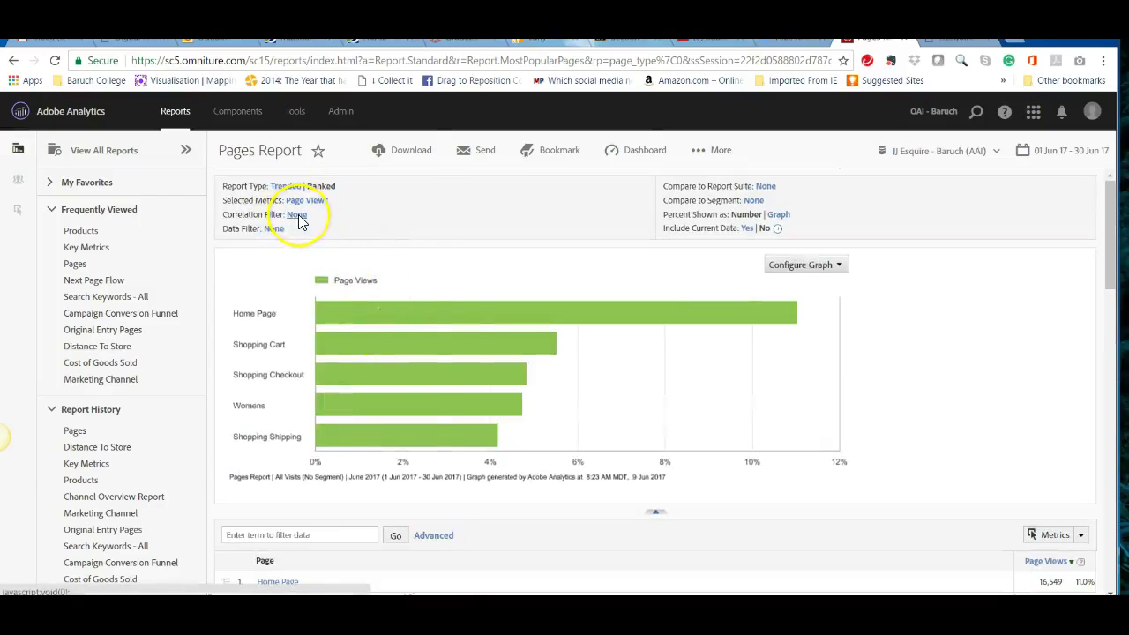
click(297, 216)
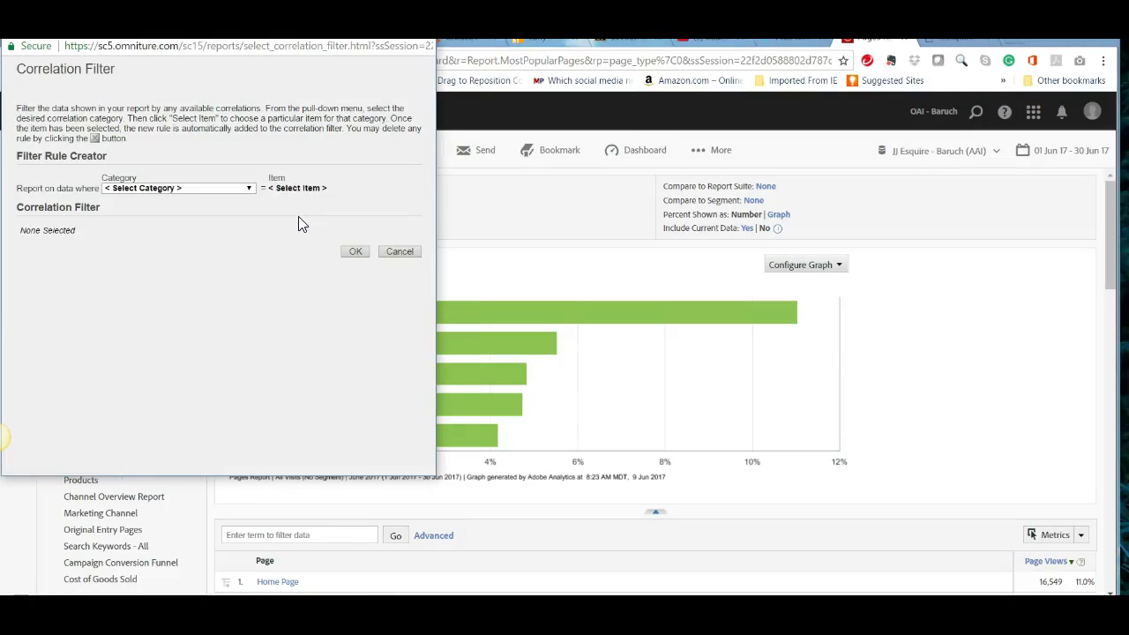
click(250, 189)
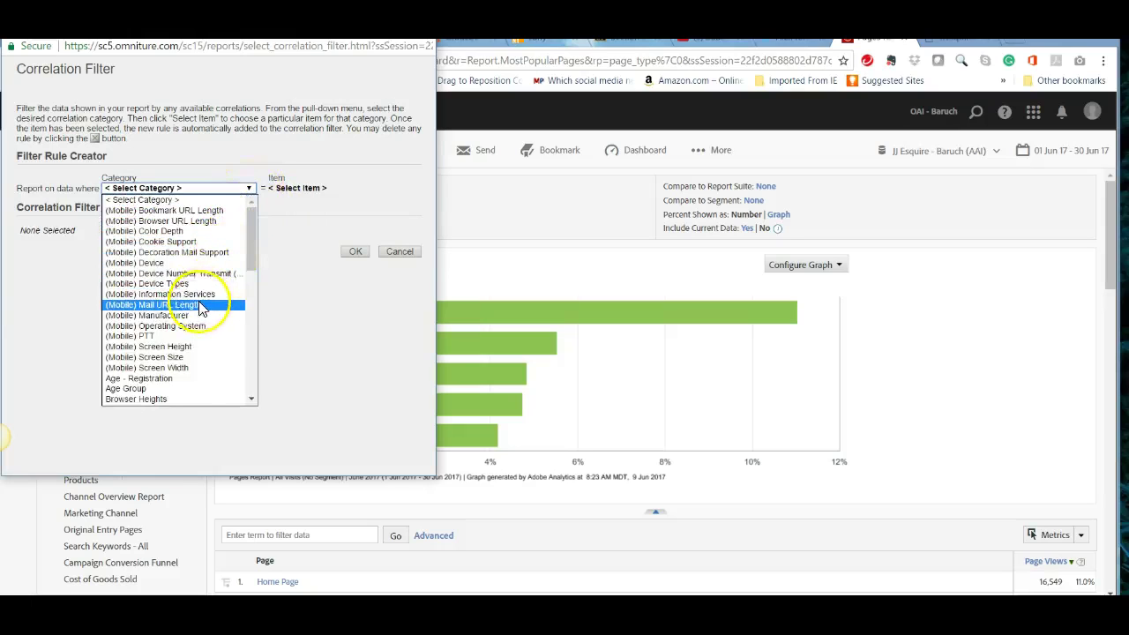
click(253, 245)
drag(253, 245, 254, 241)
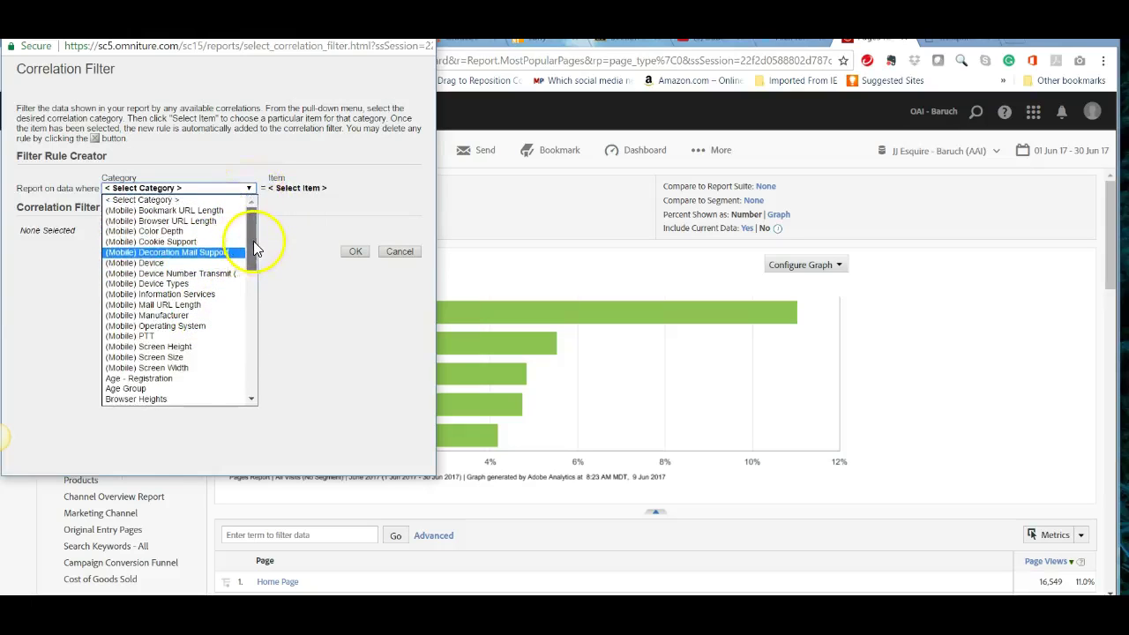
click(189, 264)
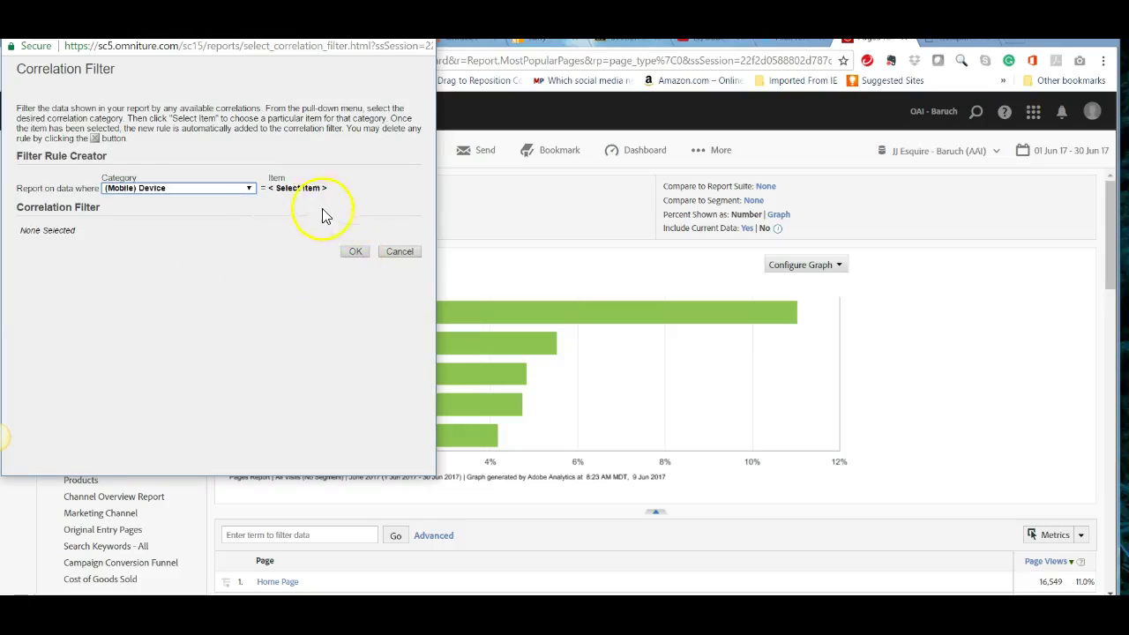
Step: Look through the available devices and choose Nokia X7-00 as the item for the Device rule
click(303, 190)
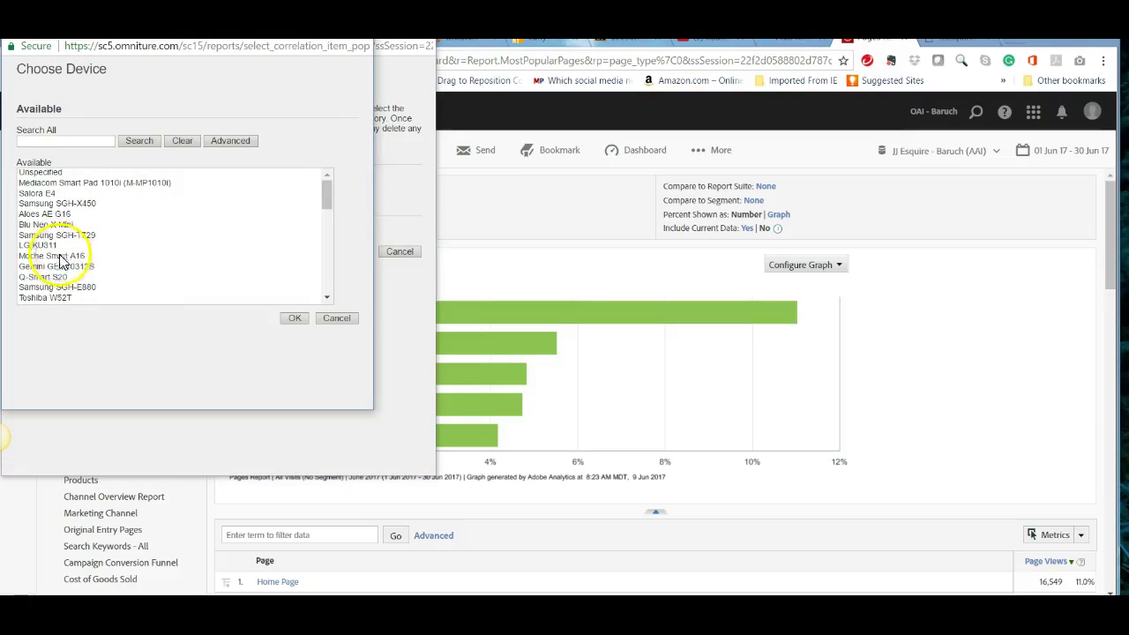
scroll(77, 229, down, 1)
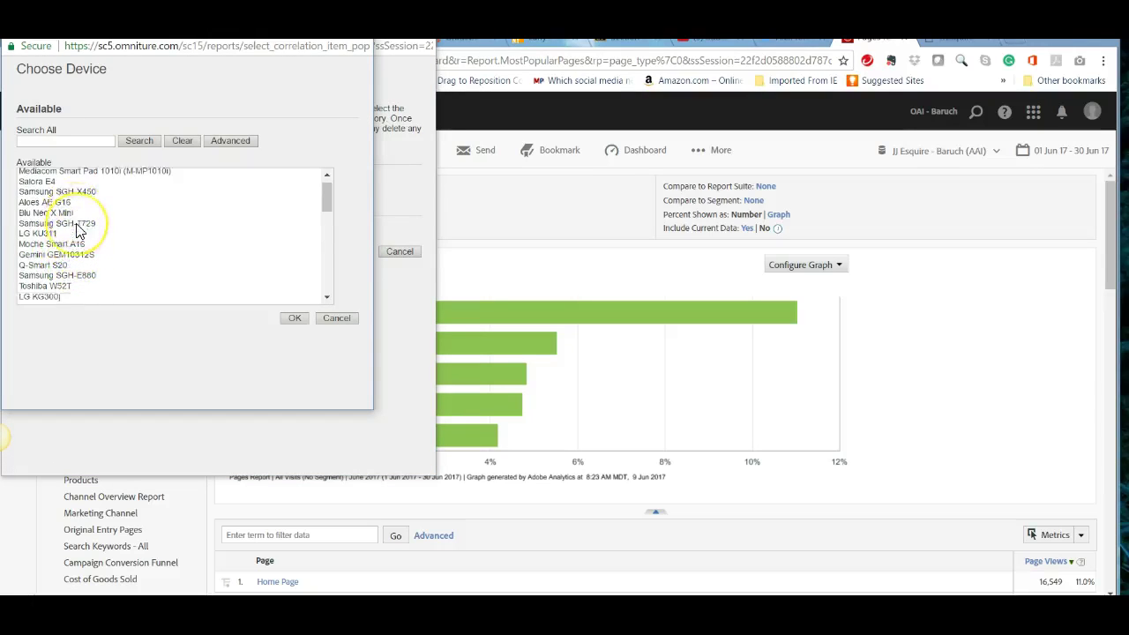
scroll(78, 231, down, 10)
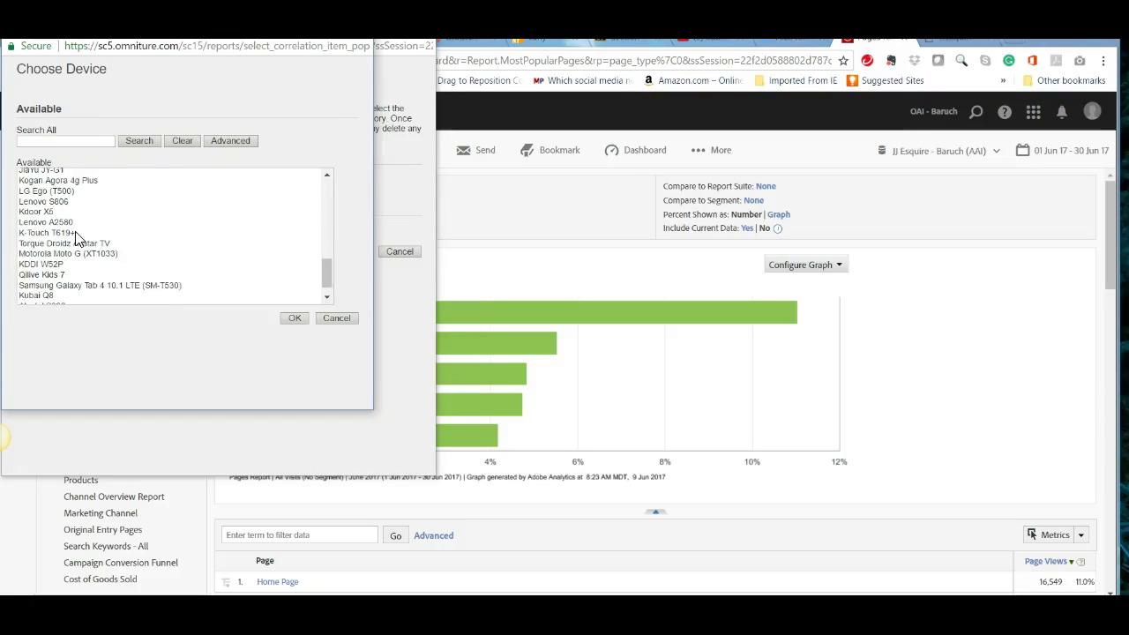
scroll(75, 237, down, 2)
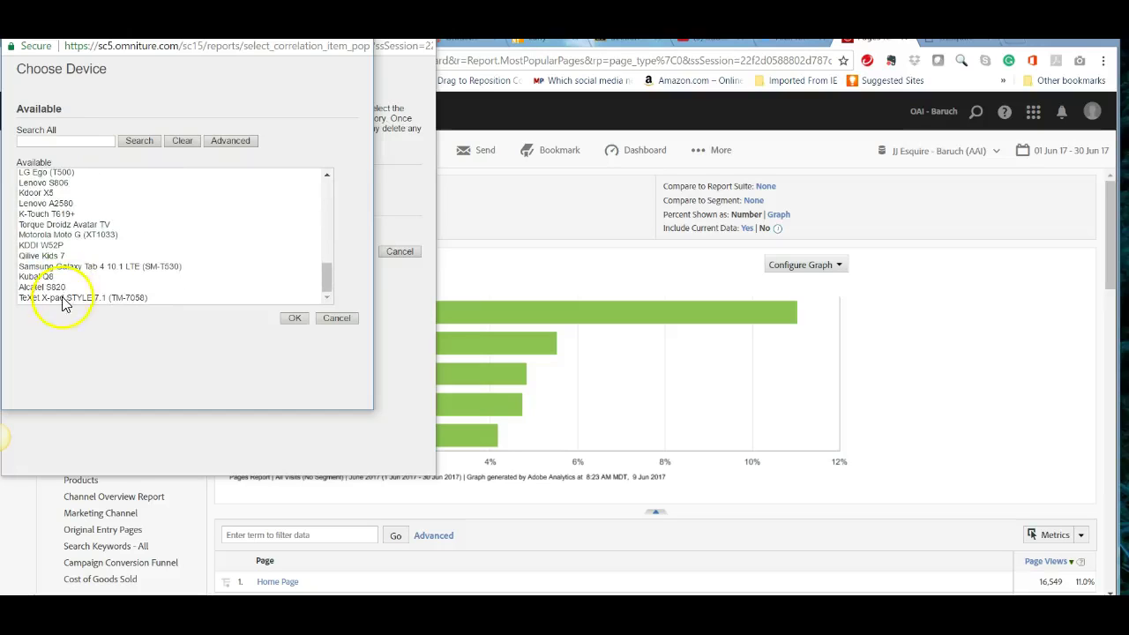
scroll(69, 291, up, 5)
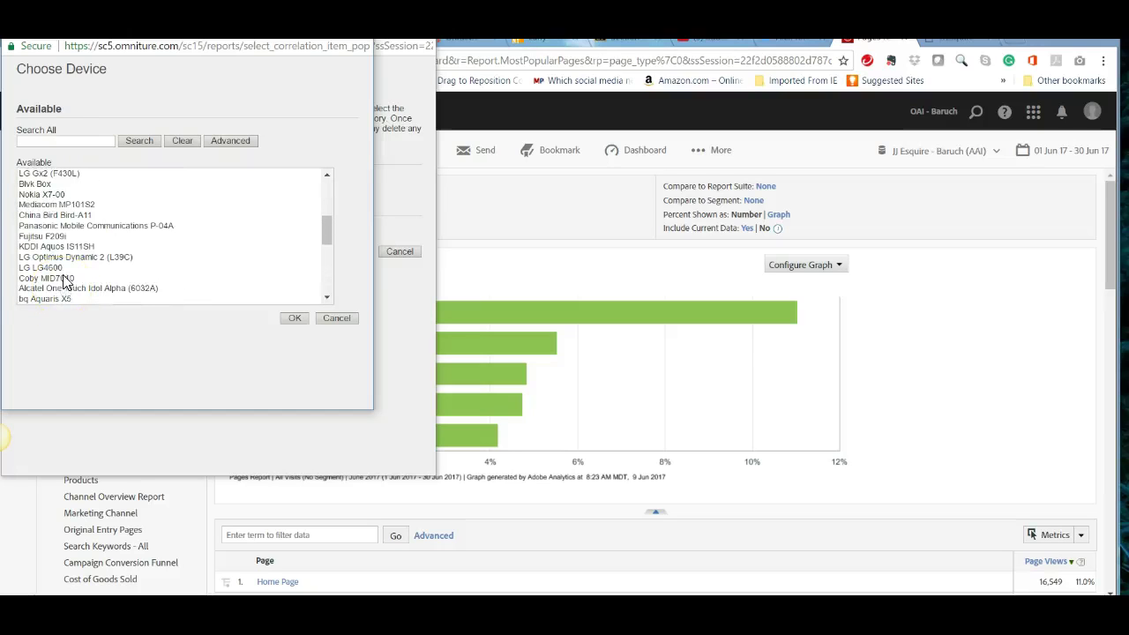
click(76, 194)
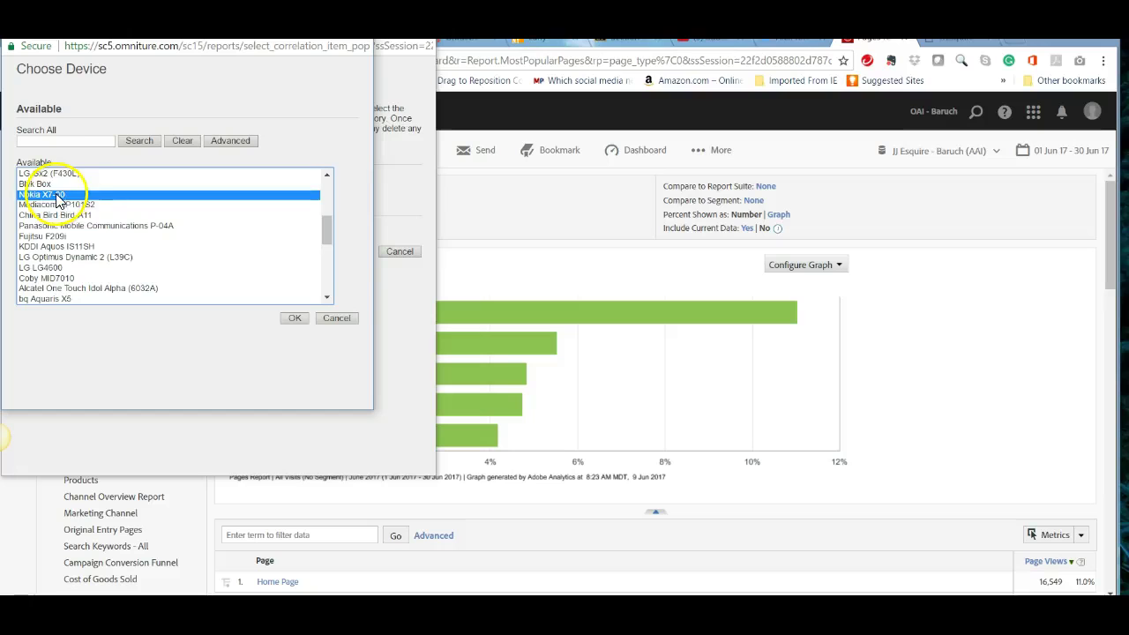
click(294, 318)
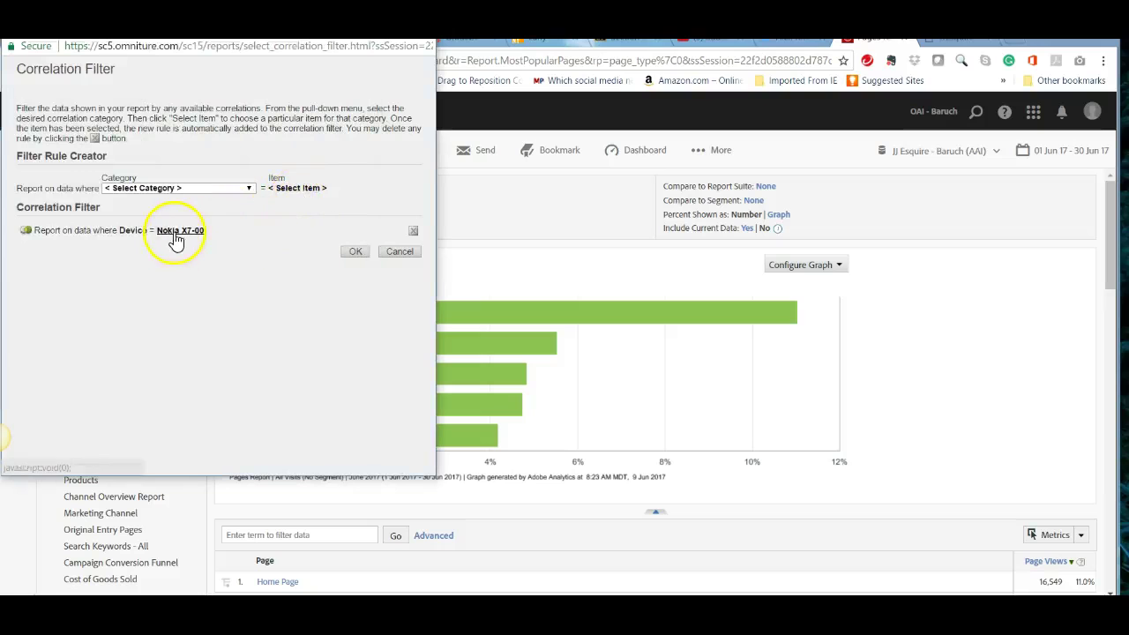
Step: Add a second correlation filter rule with the Cities category and Tokyo (Tokyo, Japan) as its item
click(249, 189)
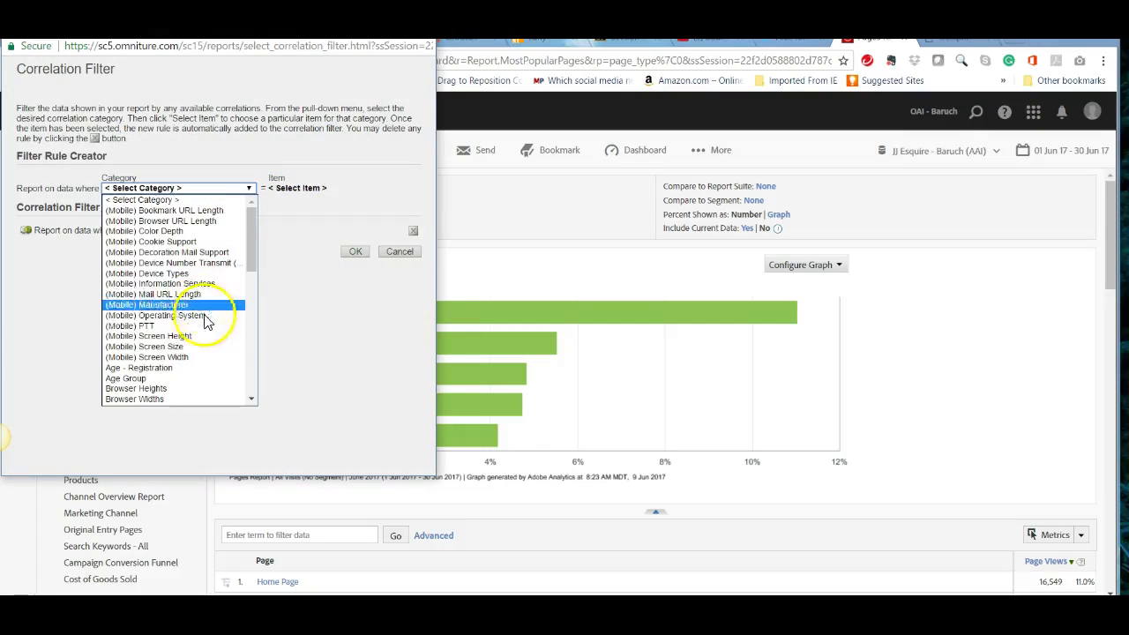
scroll(205, 335, down, 5)
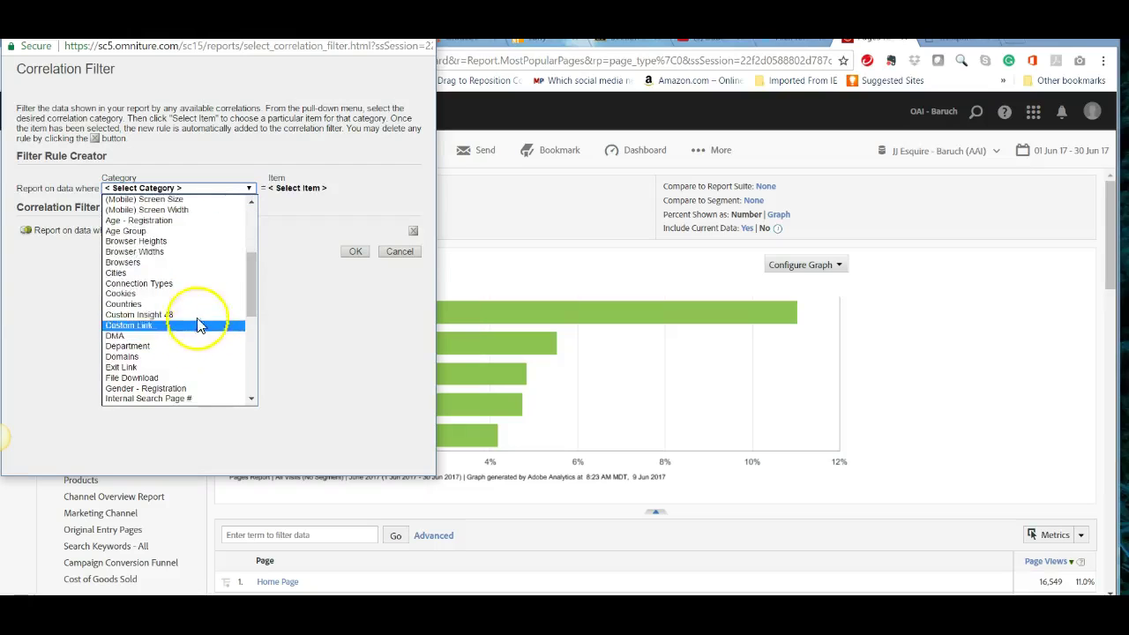
click(182, 274)
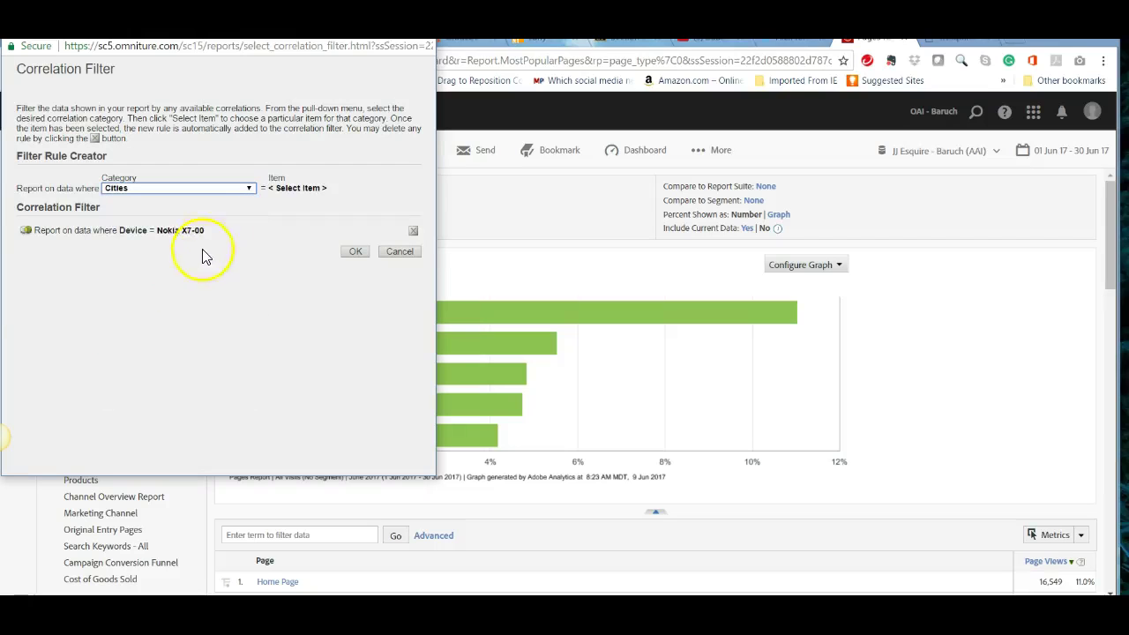
click(301, 188)
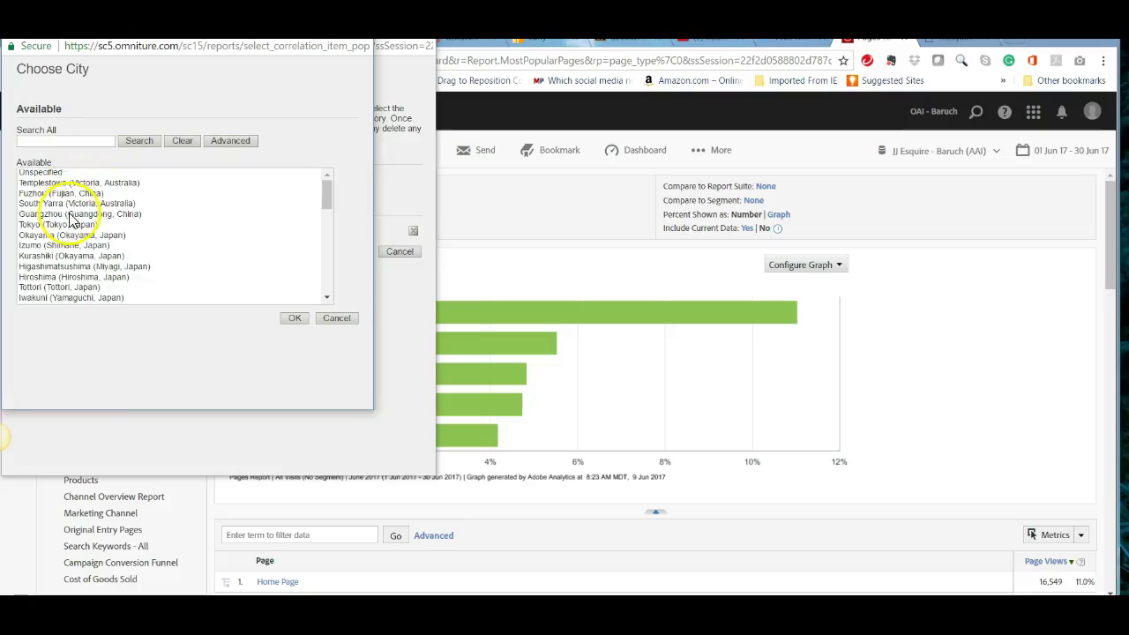
click(69, 226)
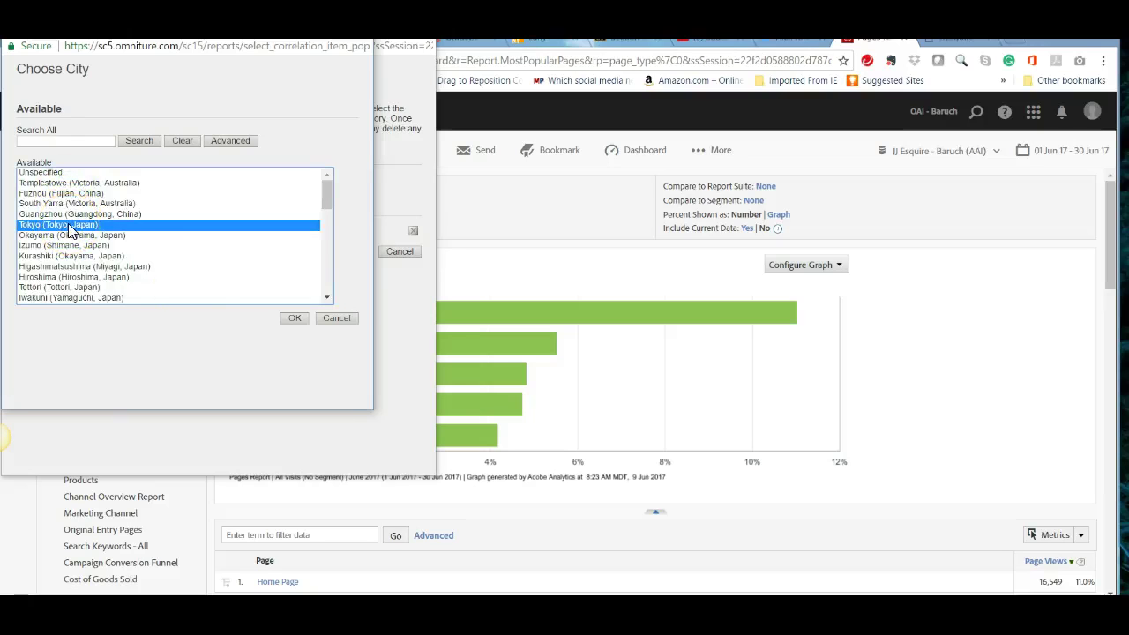
click(295, 317)
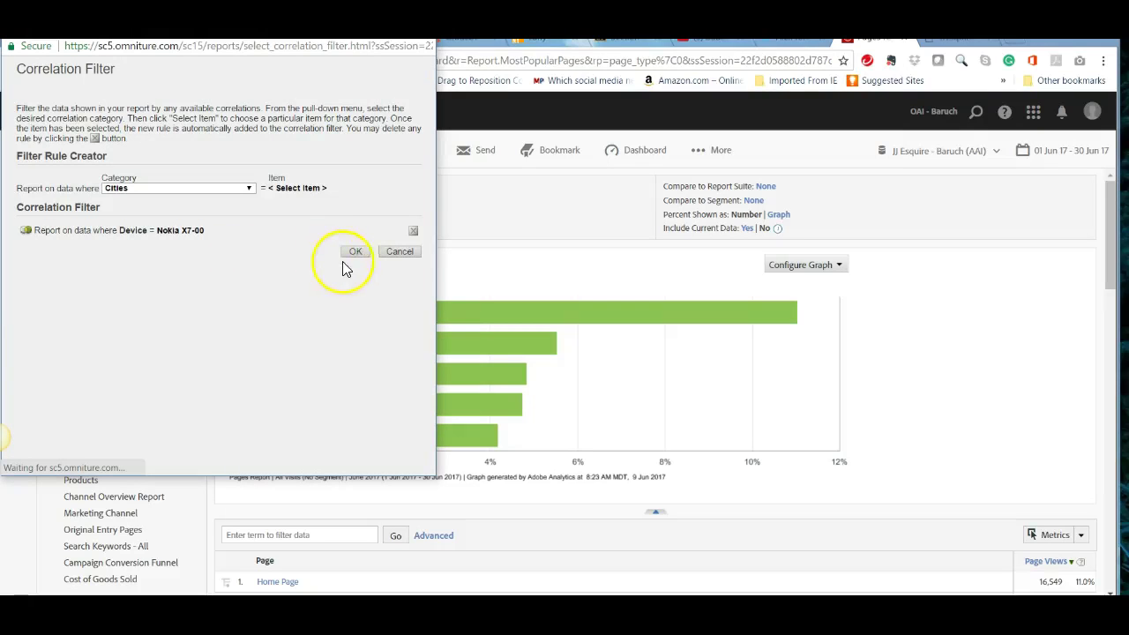
click(352, 254)
Step: Choose Tokyo (Tokyo, Japan) again for the city rule and run the report with the correlation filter applied
click(300, 189)
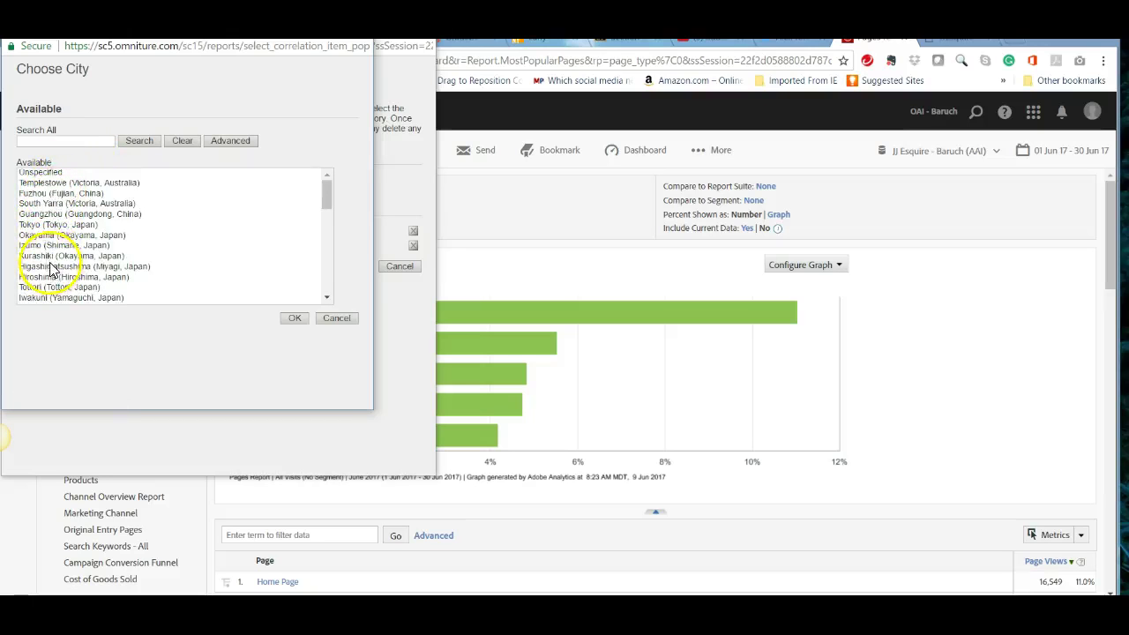
click(61, 225)
click(295, 319)
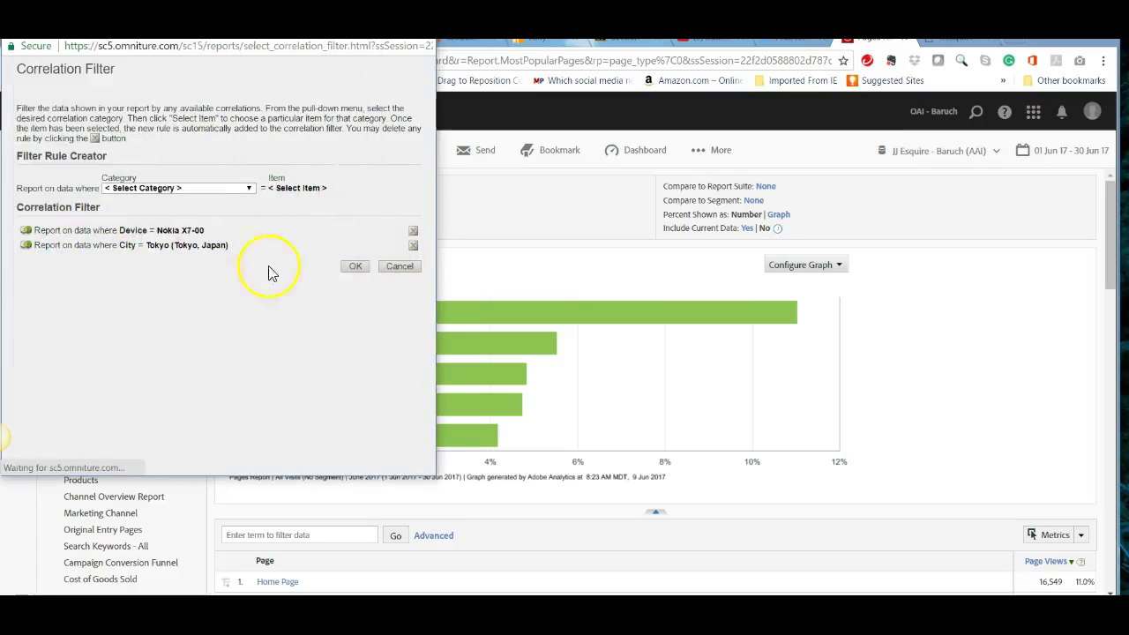
click(353, 267)
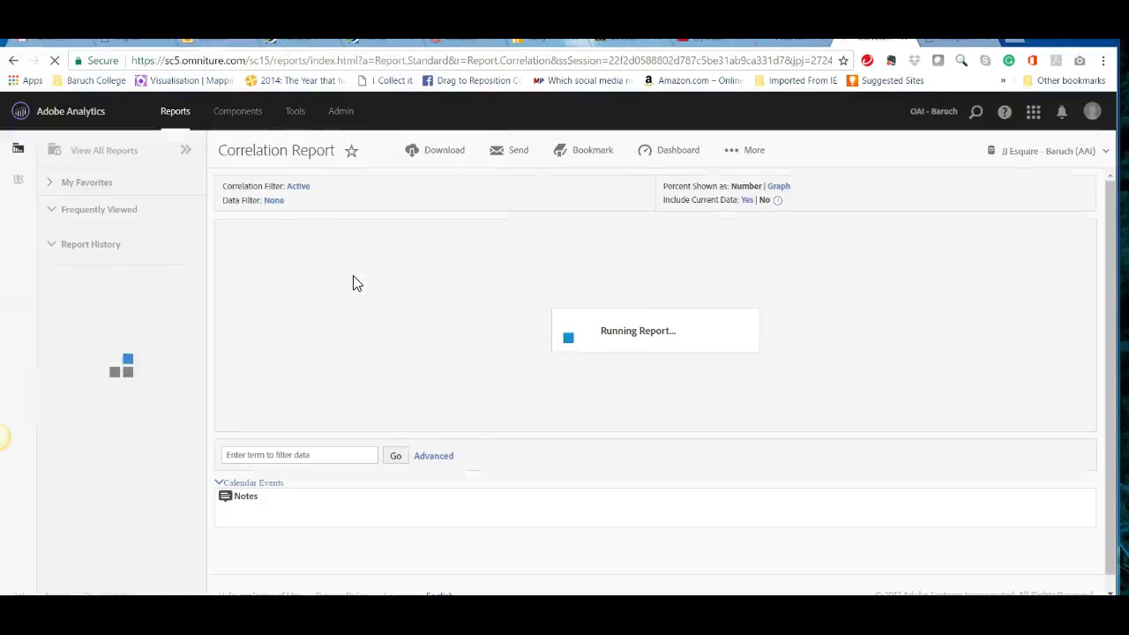
scroll(388, 340, down, 1)
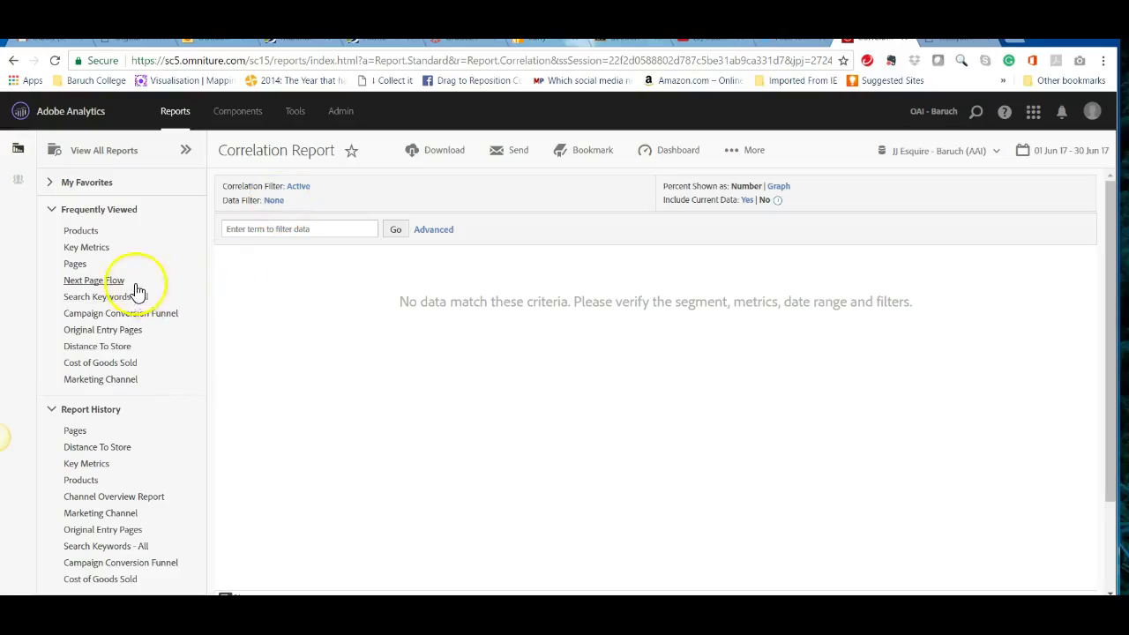
Step: Open the Next Page Flow report and examine the paths visitors take from the Home Page through the second- and third-level branches
click(93, 281)
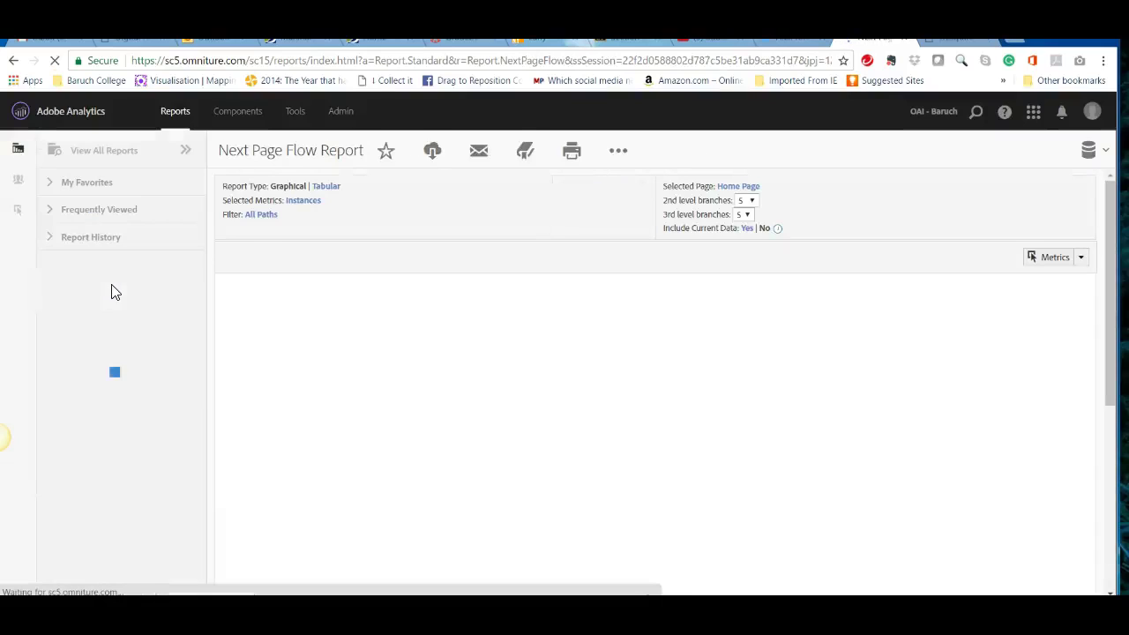
scroll(425, 304, down, 1)
scroll(426, 304, down, 3)
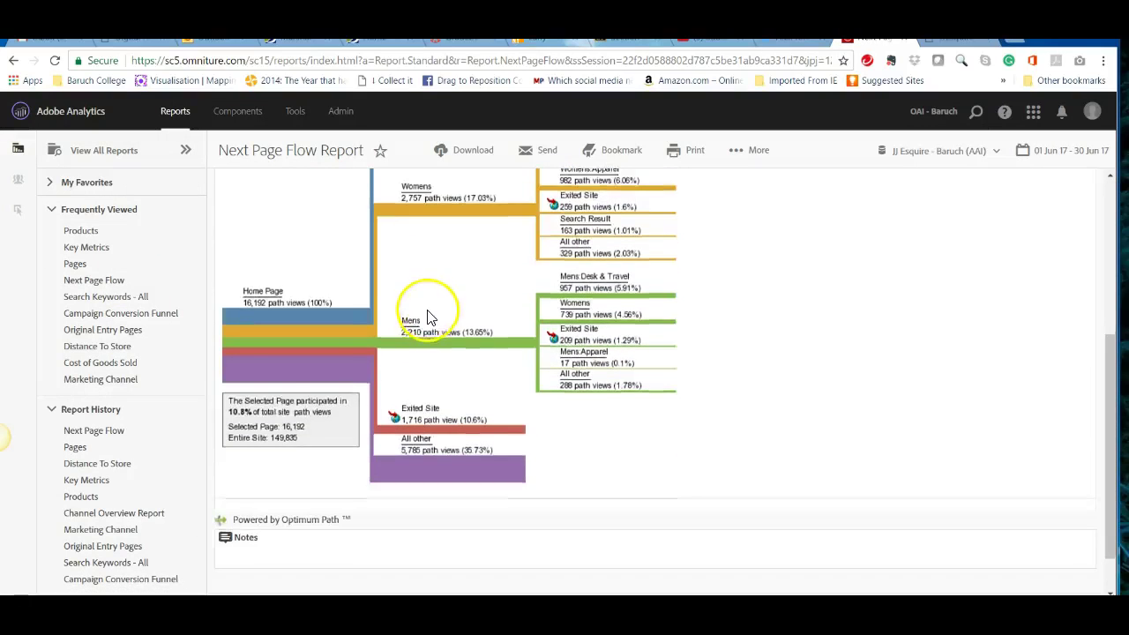
scroll(429, 318, up, 3)
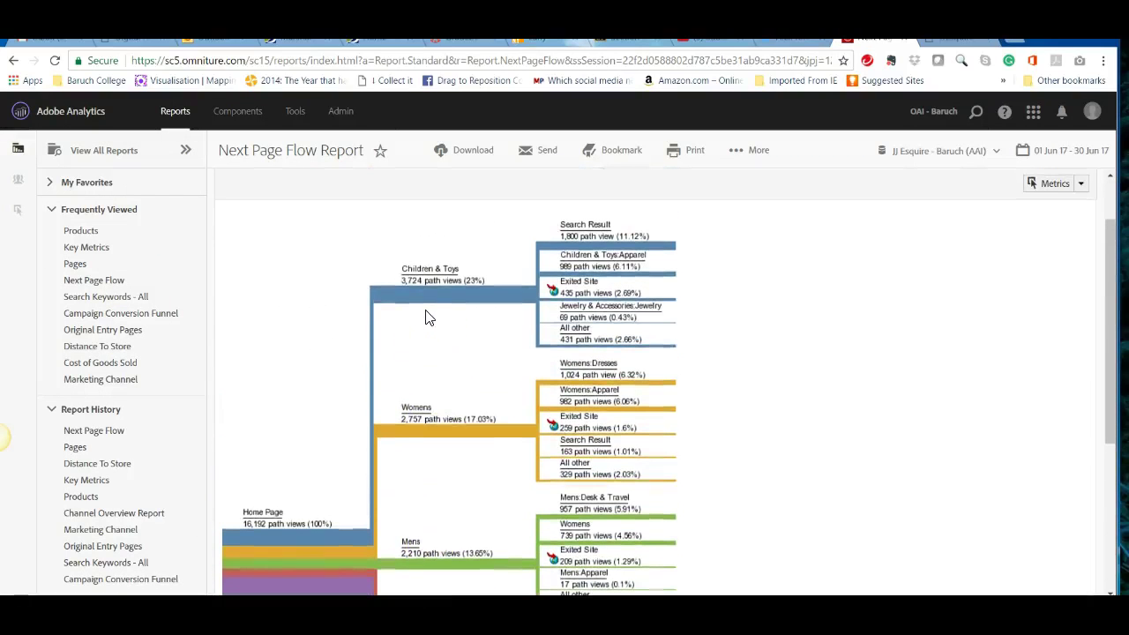
scroll(425, 317, down, 5)
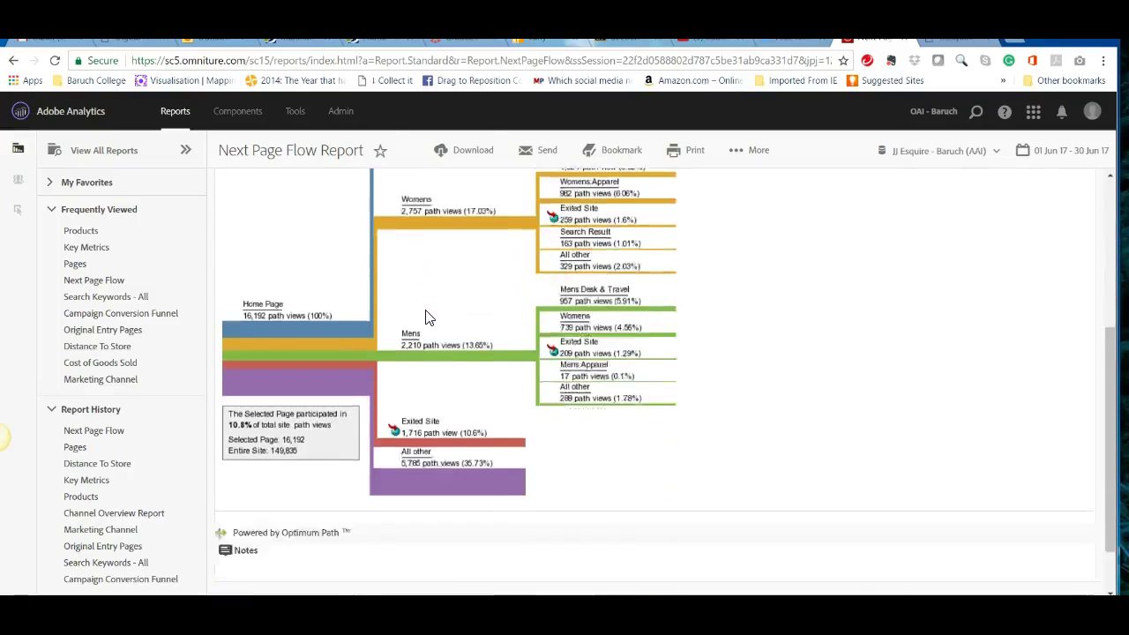
scroll(425, 316, up, 1)
scroll(428, 318, up, 5)
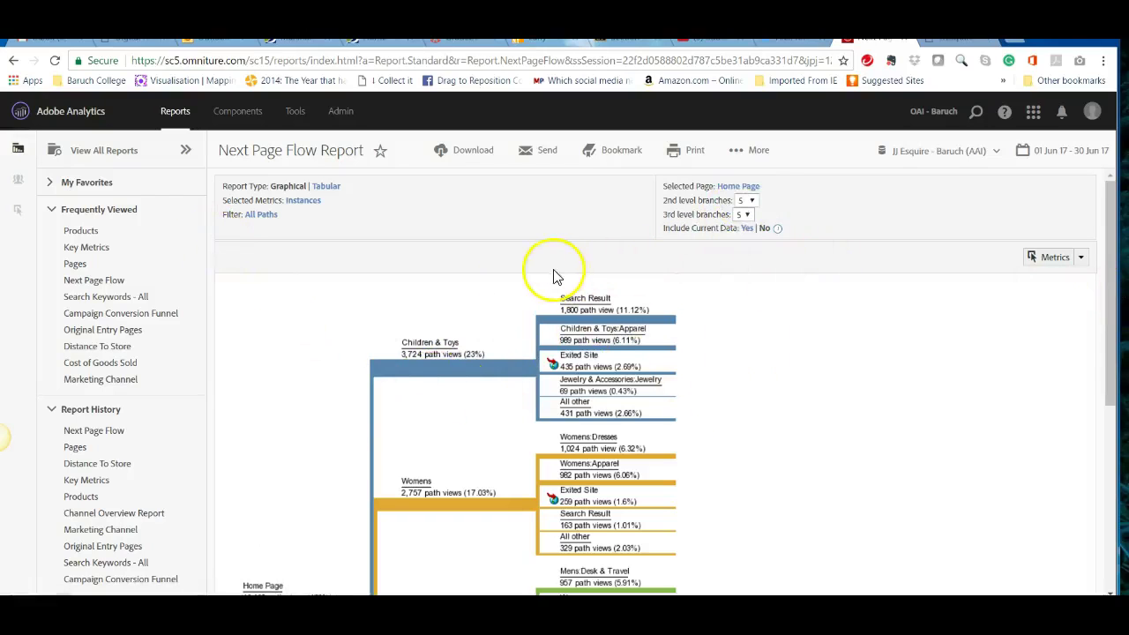
scroll(454, 304, down, 1)
scroll(454, 304, down, 2)
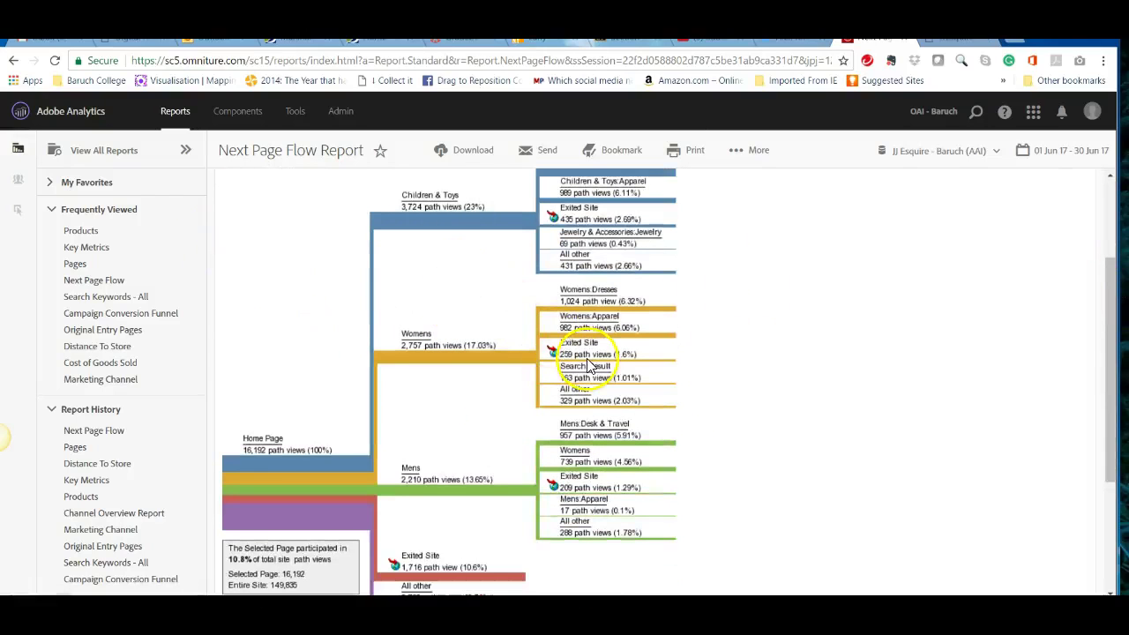
scroll(587, 364, down, 1)
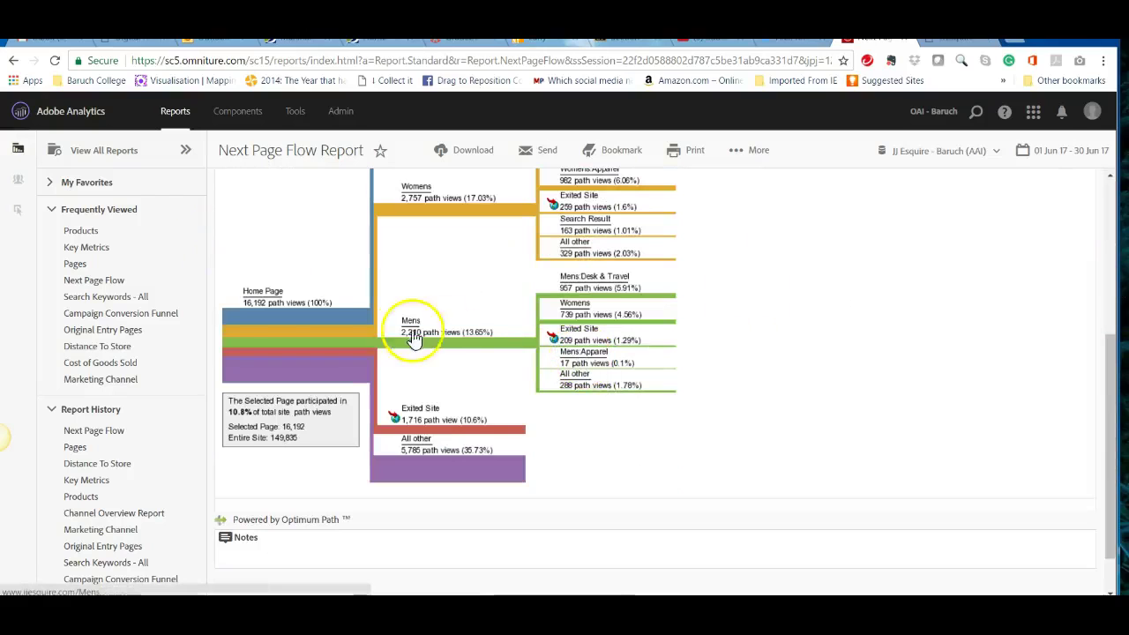
scroll(596, 380, up, 5)
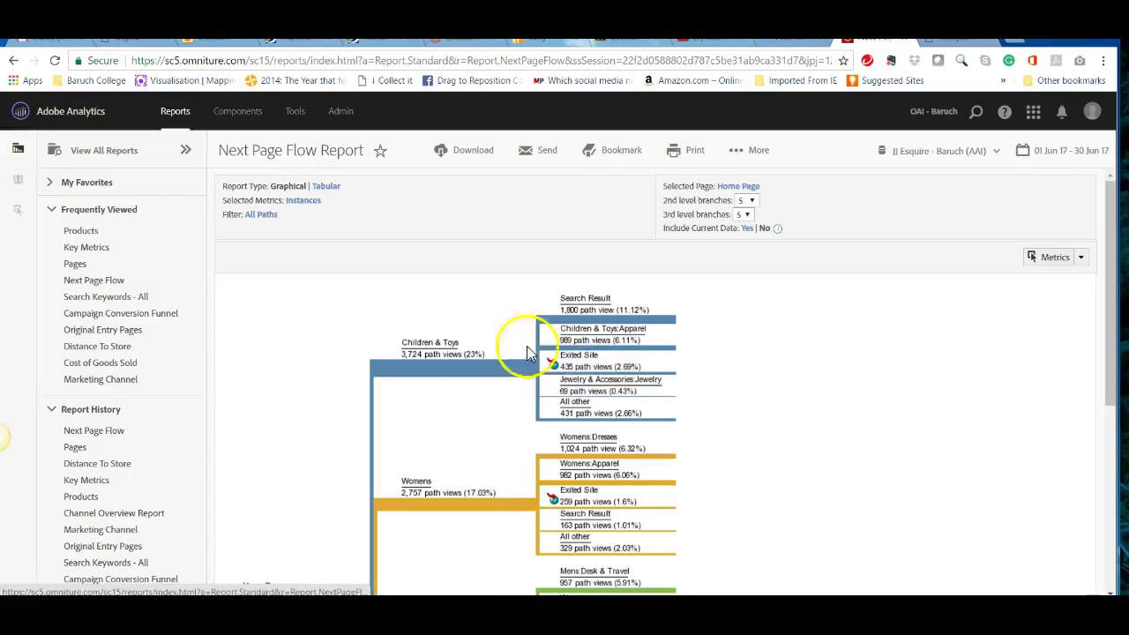
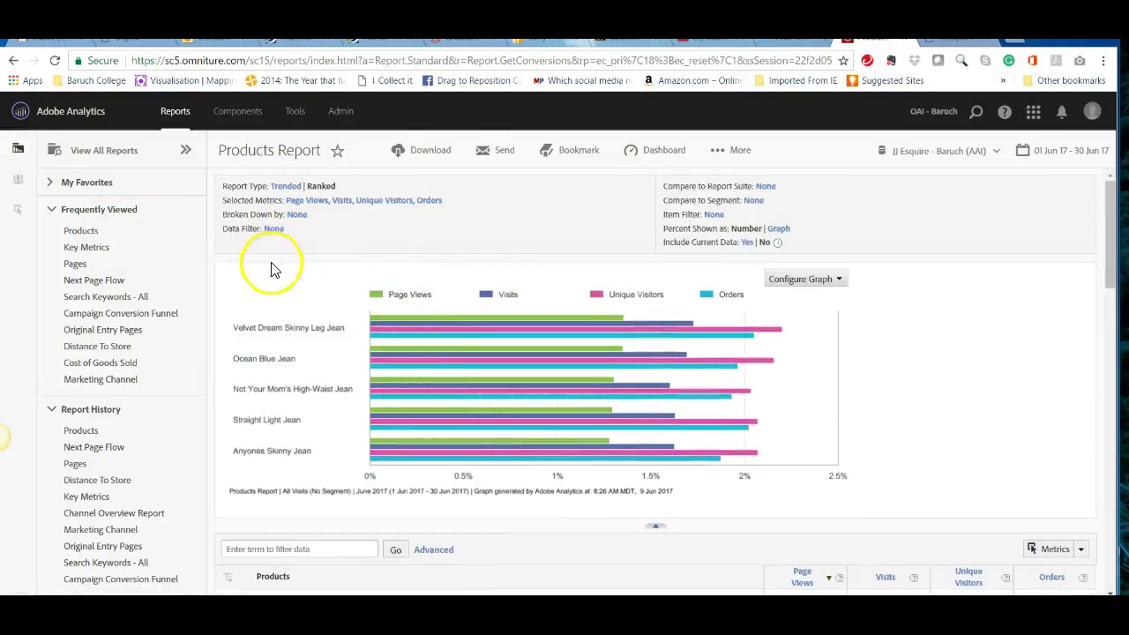
Step: Check the additional actions for the Products report, and open the Segments manager to browse the saved segments
click(744, 157)
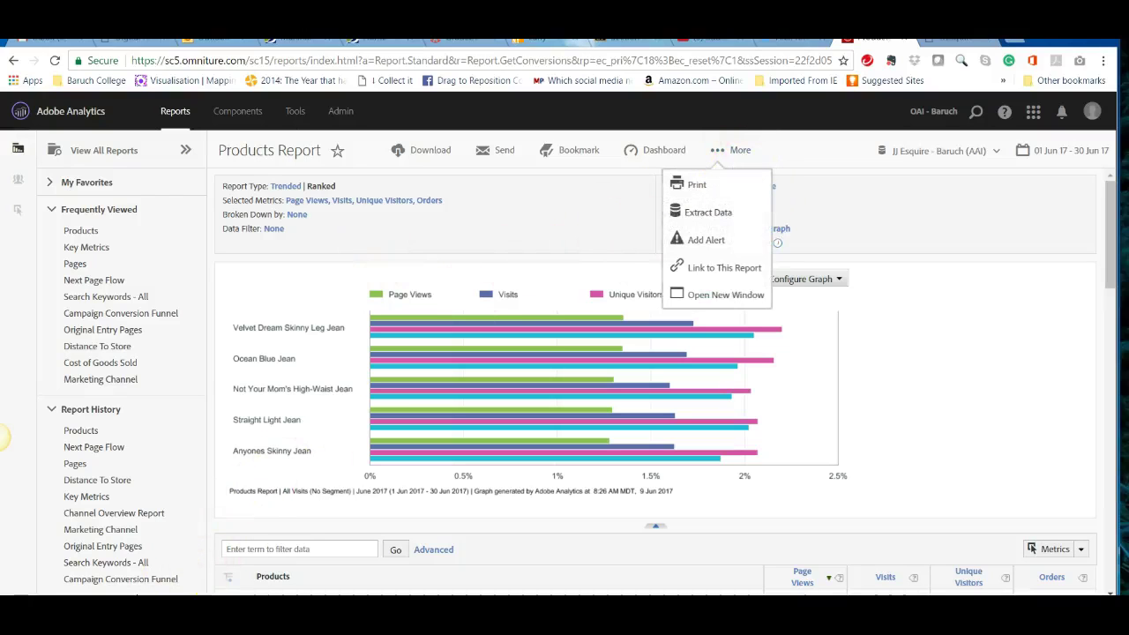
click(237, 111)
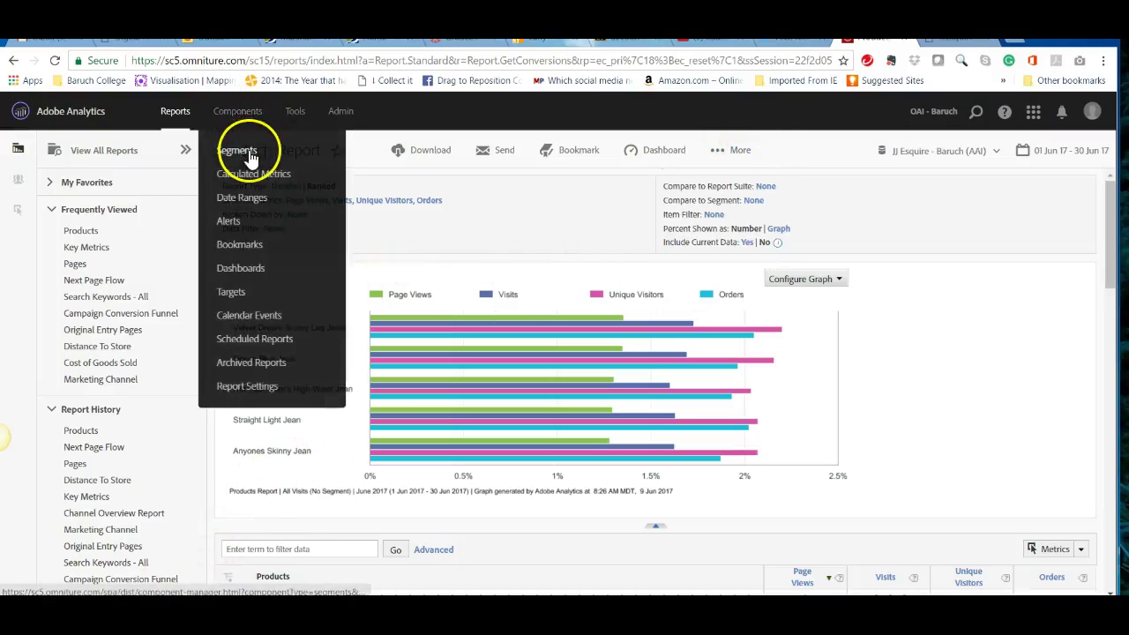
click(250, 154)
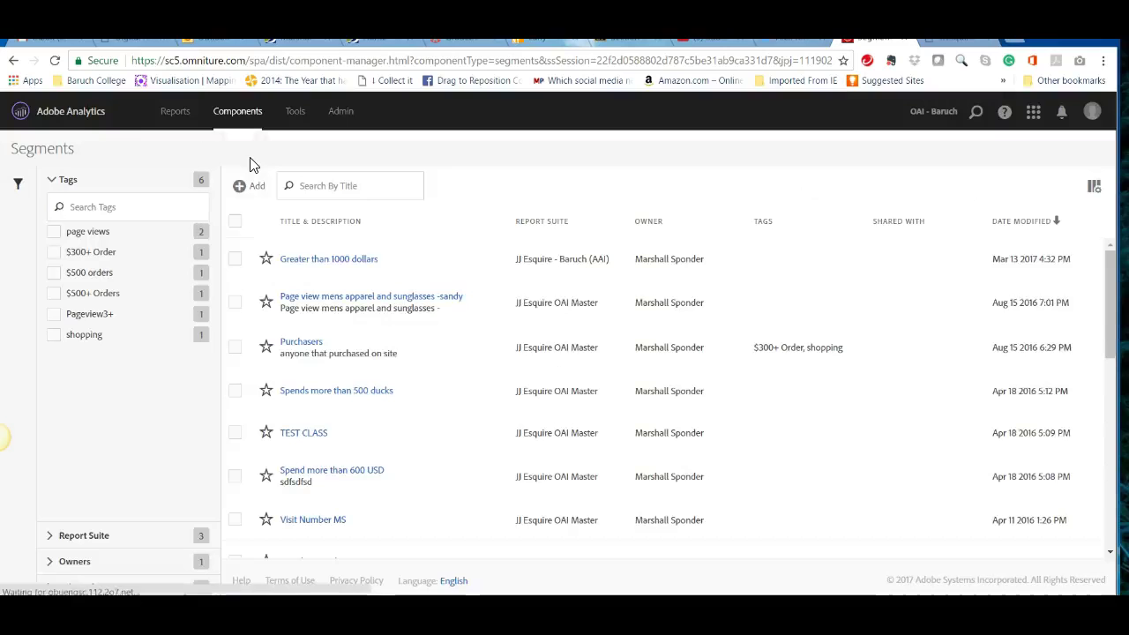
scroll(336, 494, down, 10)
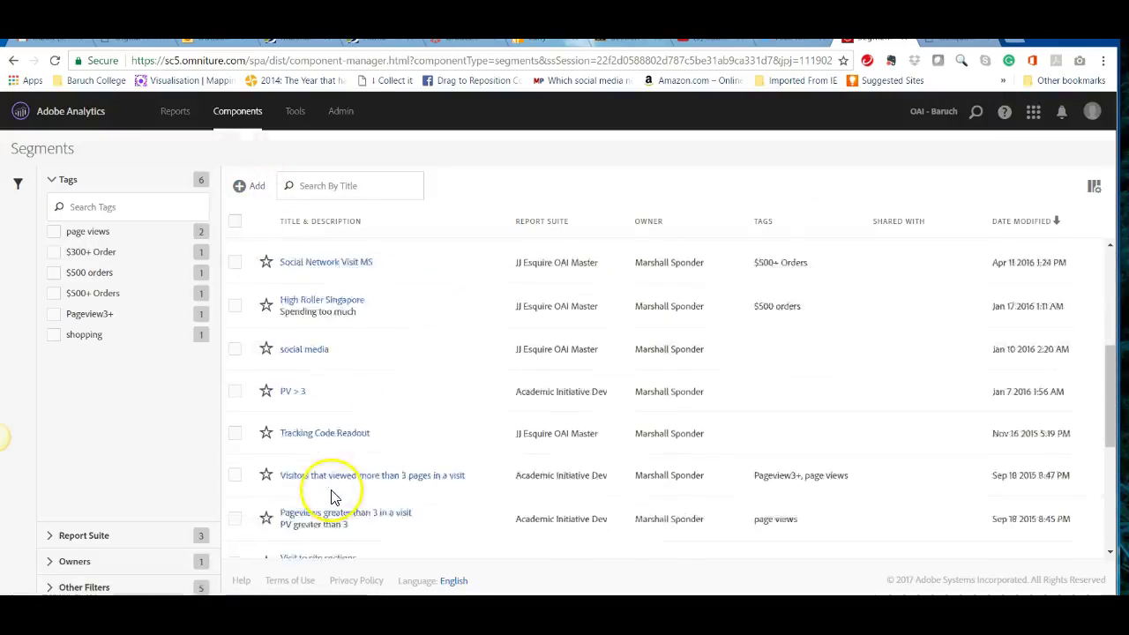
Step: Browse the saved segments, reviewing their titles, report suites, owners, tags and sharing details
scroll(333, 499, up, 5)
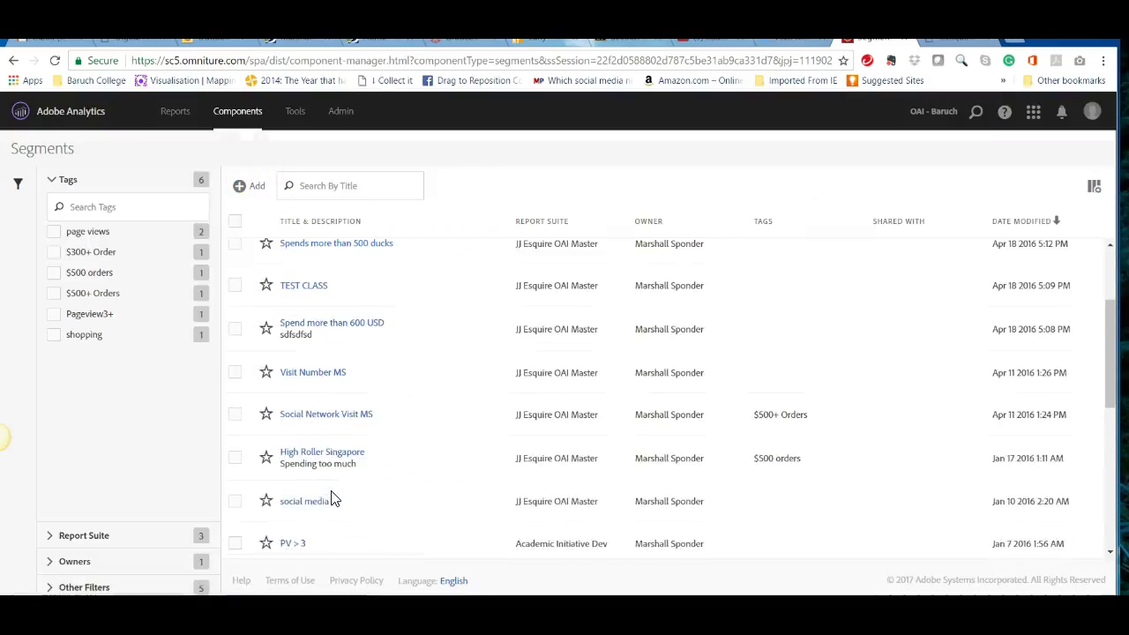
scroll(334, 499, up, 3)
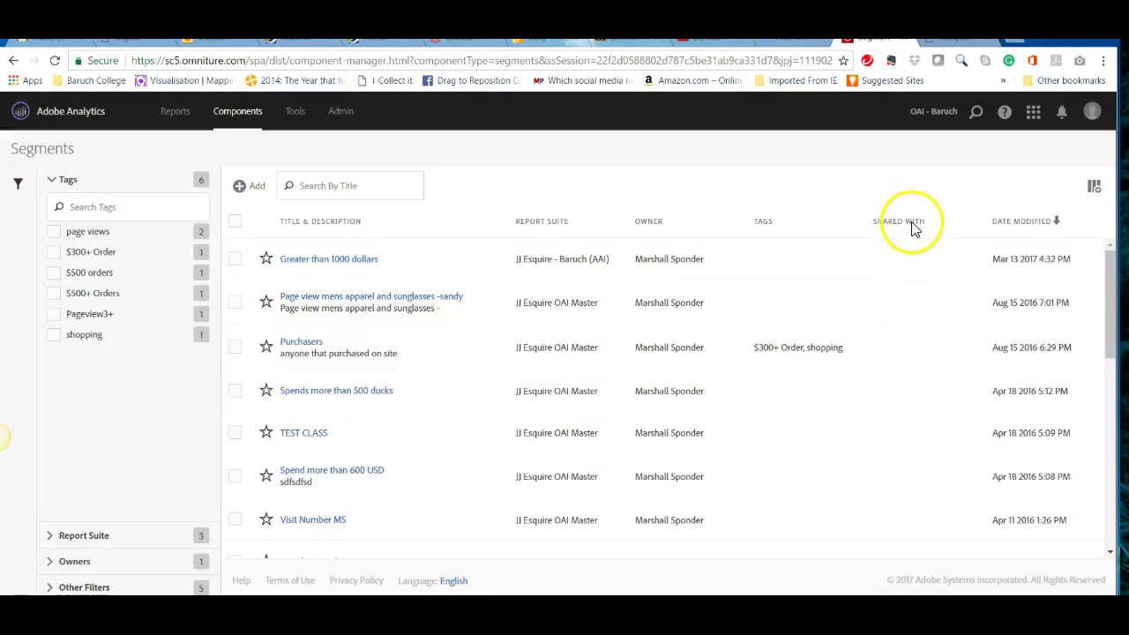
scroll(872, 351, down, 4)
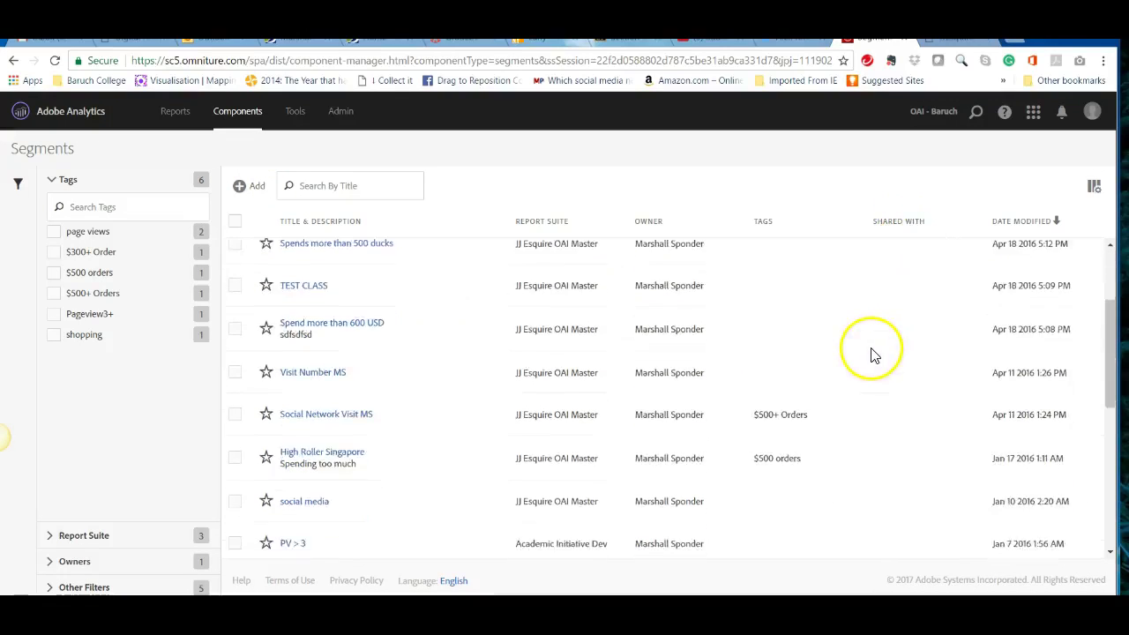
scroll(871, 354, down, 6)
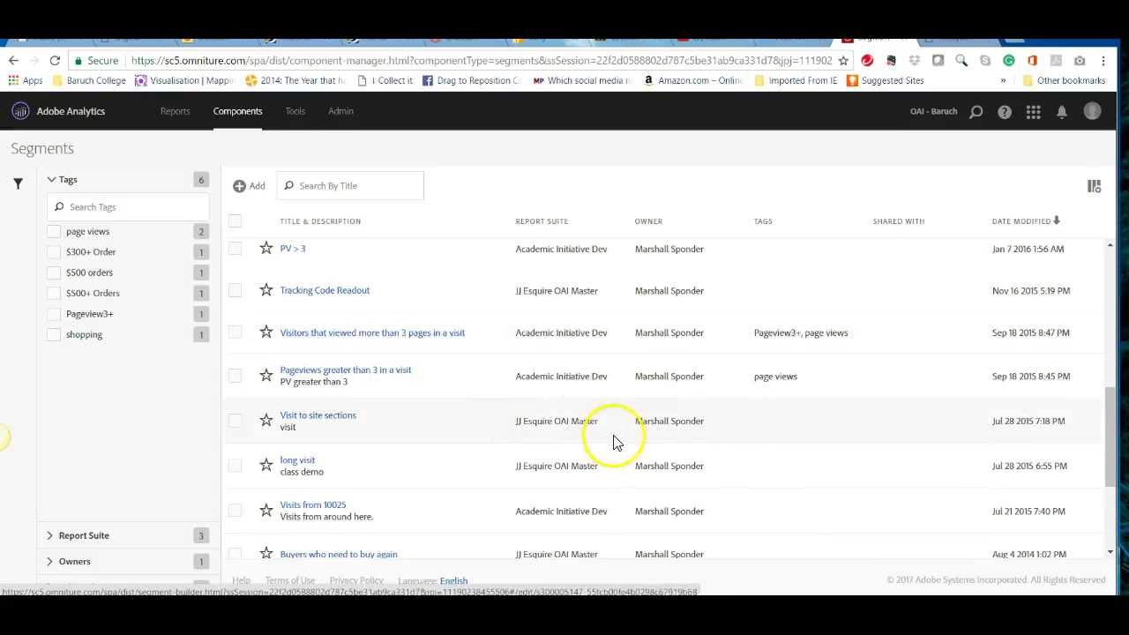
scroll(615, 441, up, 2)
scroll(608, 441, up, 7)
scroll(595, 441, down, 5)
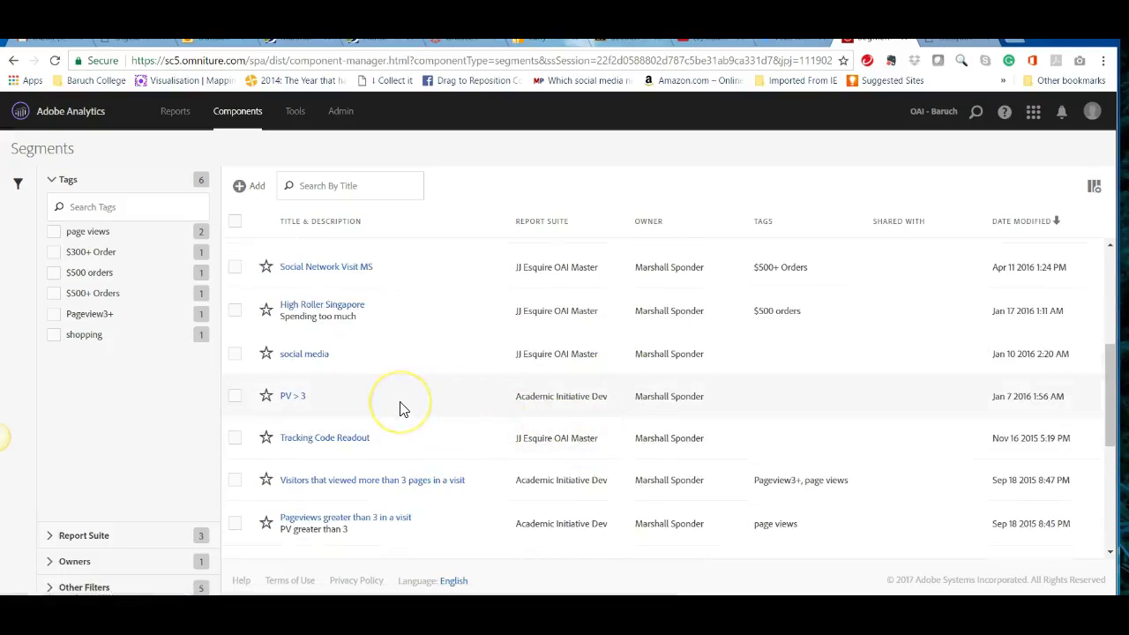
scroll(399, 408, up, 8)
Step: Open the Greater than 1000 dollars segment, review its revenue definition and audience summary, and save it
click(316, 354)
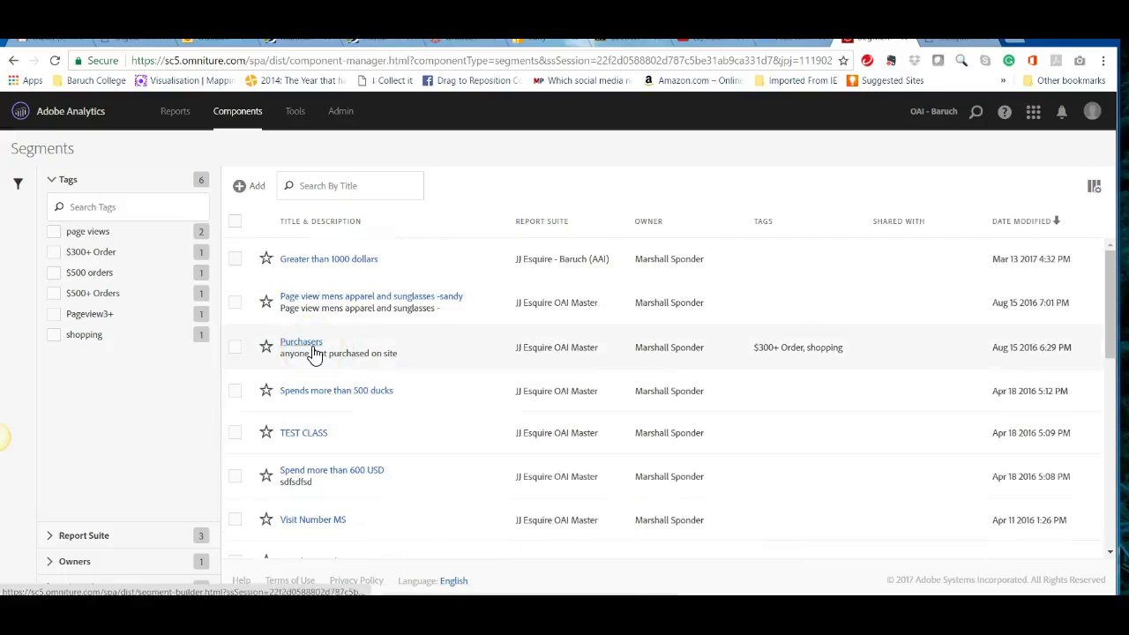
click(340, 264)
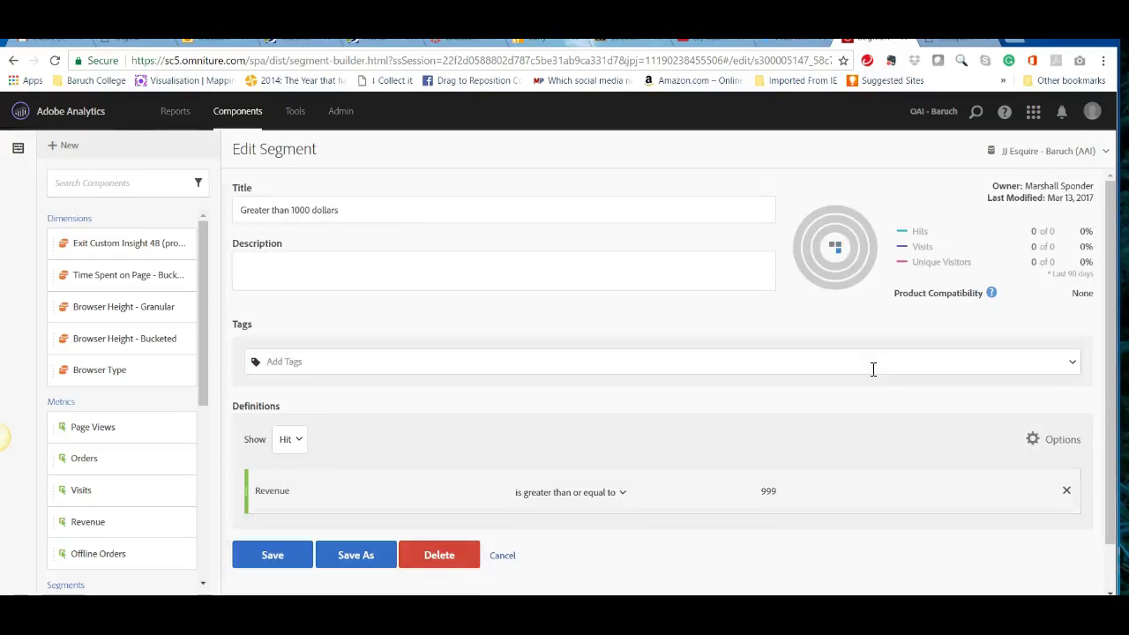
scroll(847, 380, down, 1)
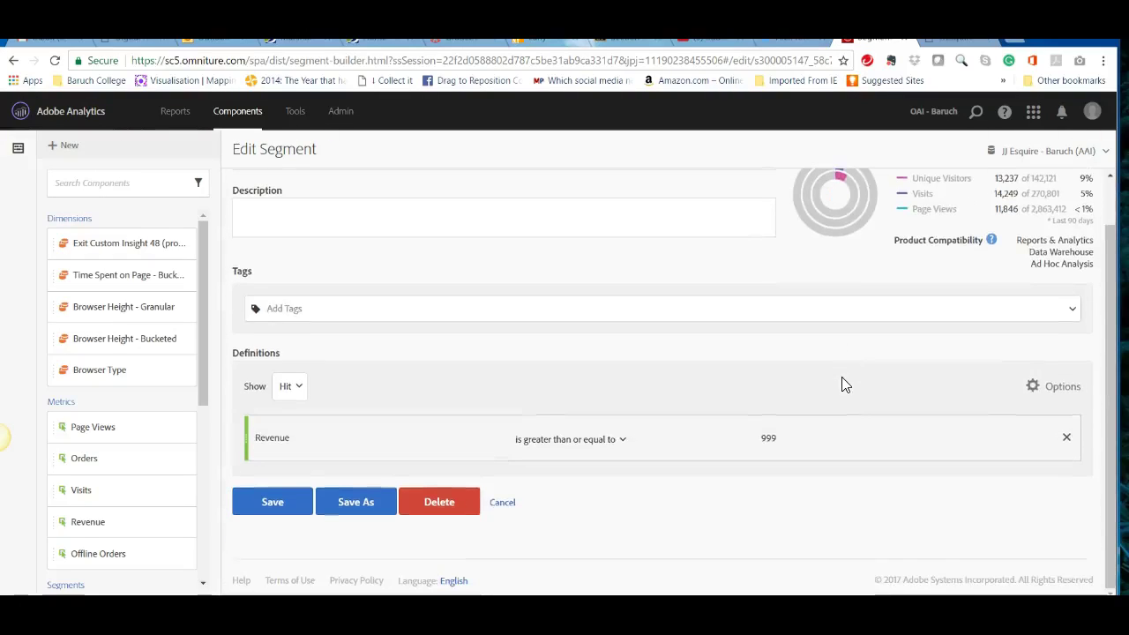
scroll(843, 383, up, 1)
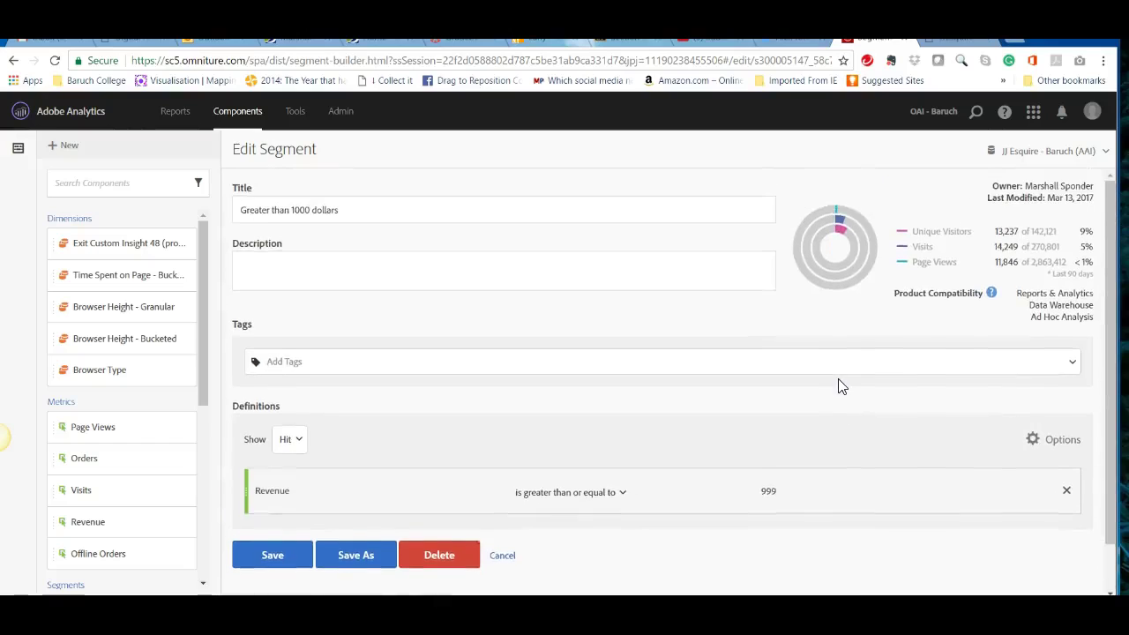
scroll(840, 386, down, 1)
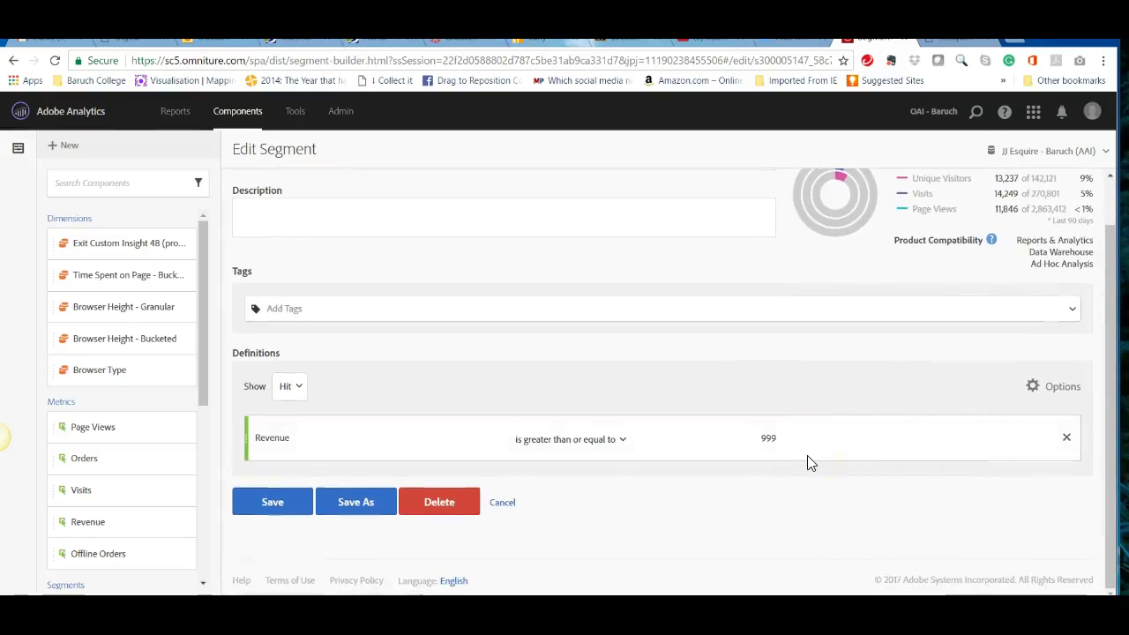
click(259, 509)
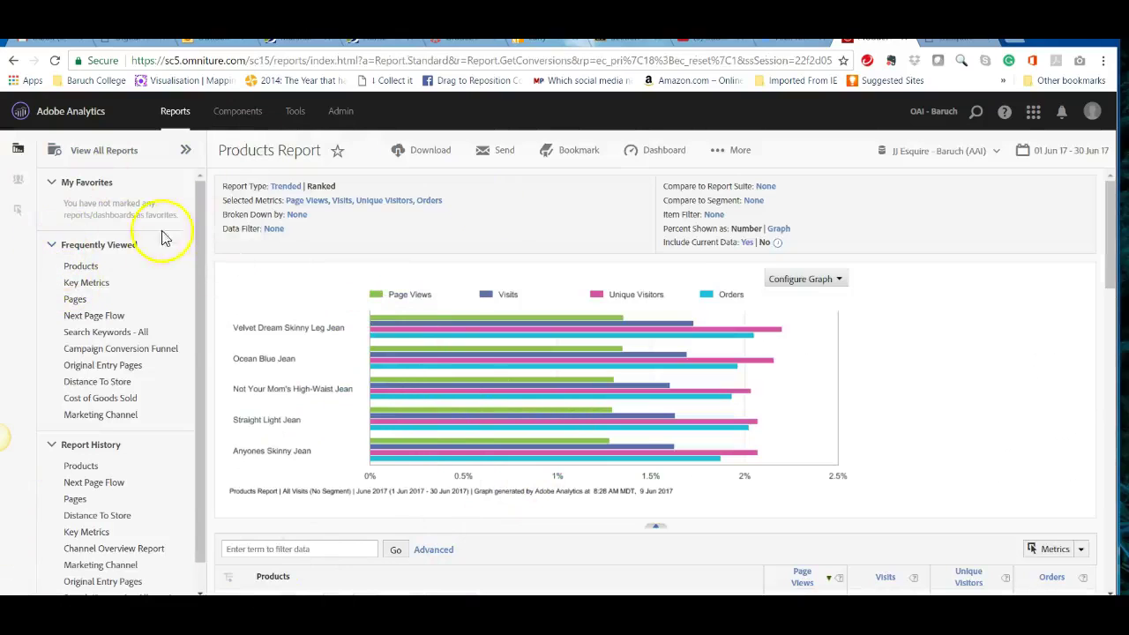
Step: Compare the Products report to the Greater than 1000 dollars segment
click(754, 201)
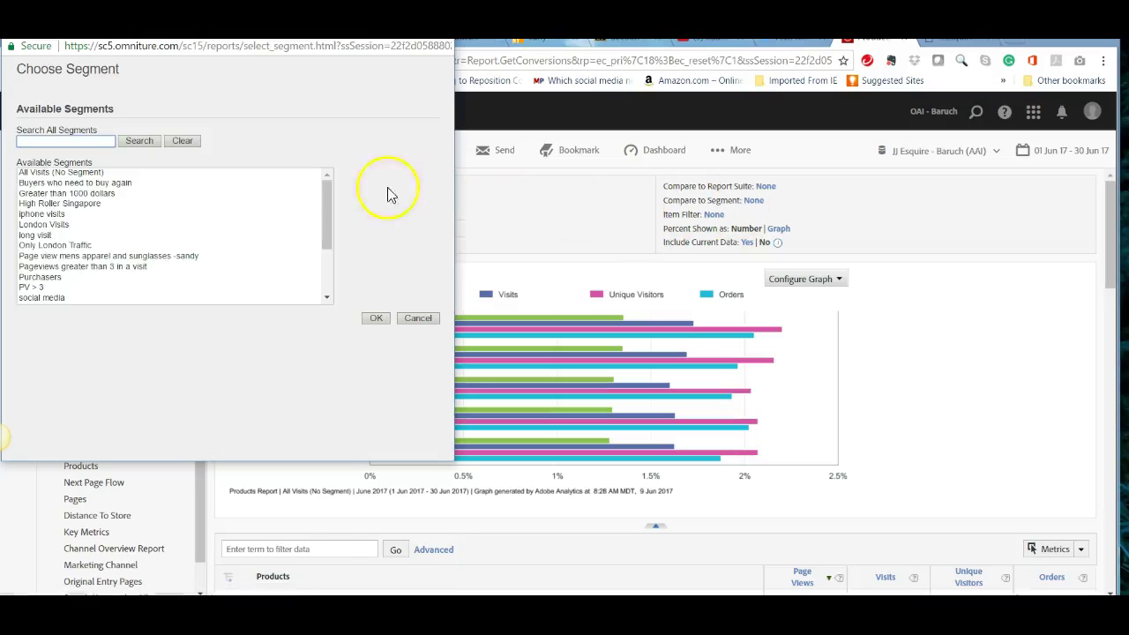
click(77, 194)
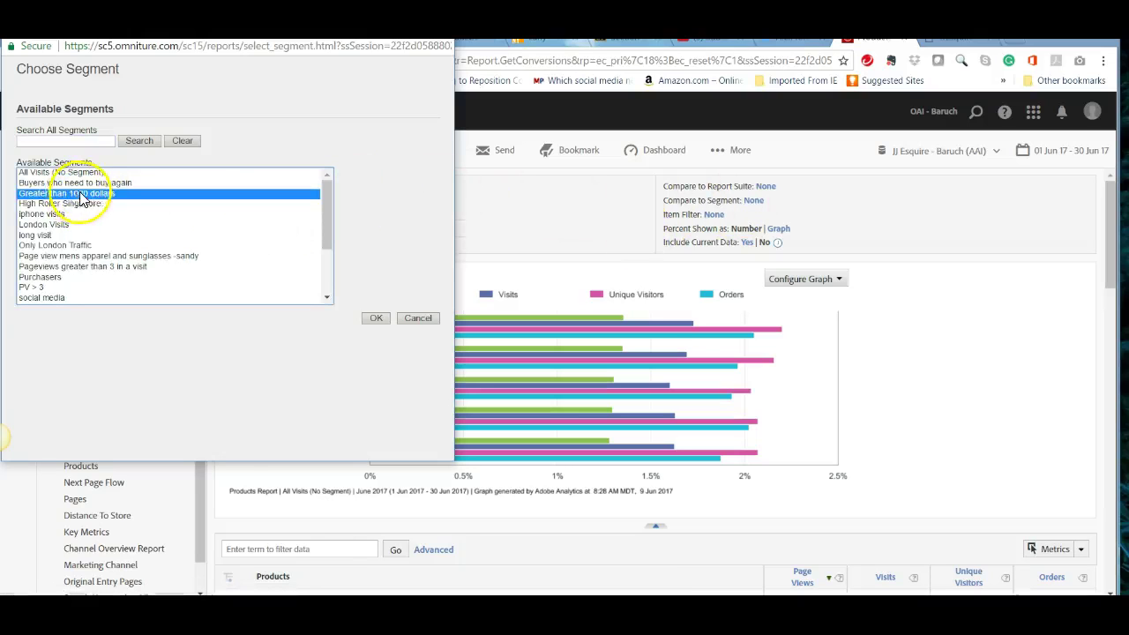
click(377, 319)
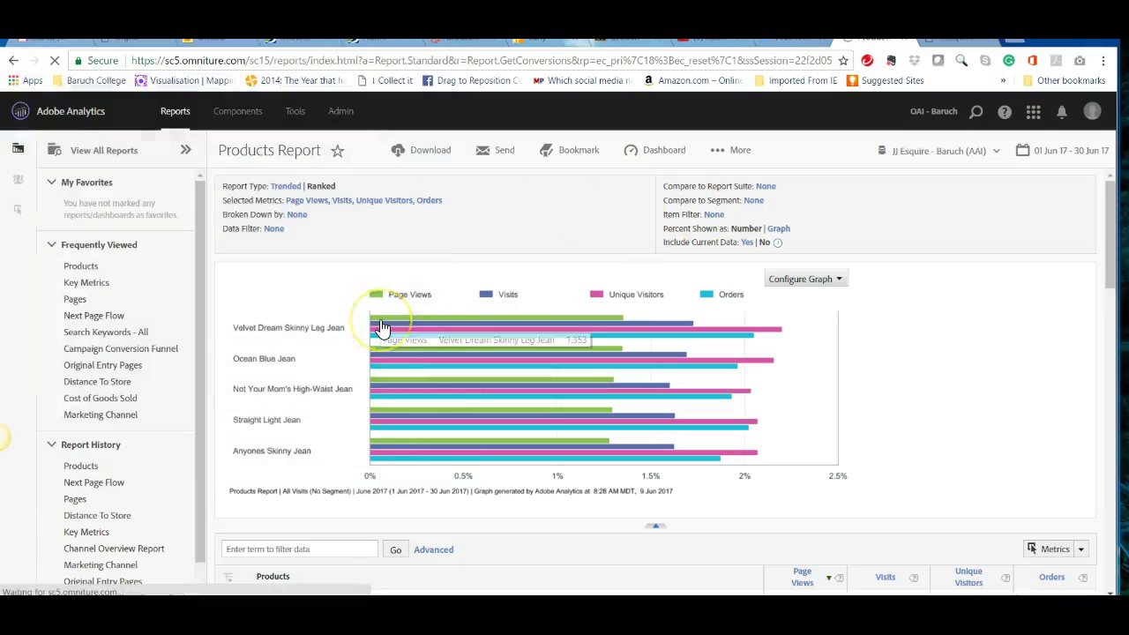
click(509, 276)
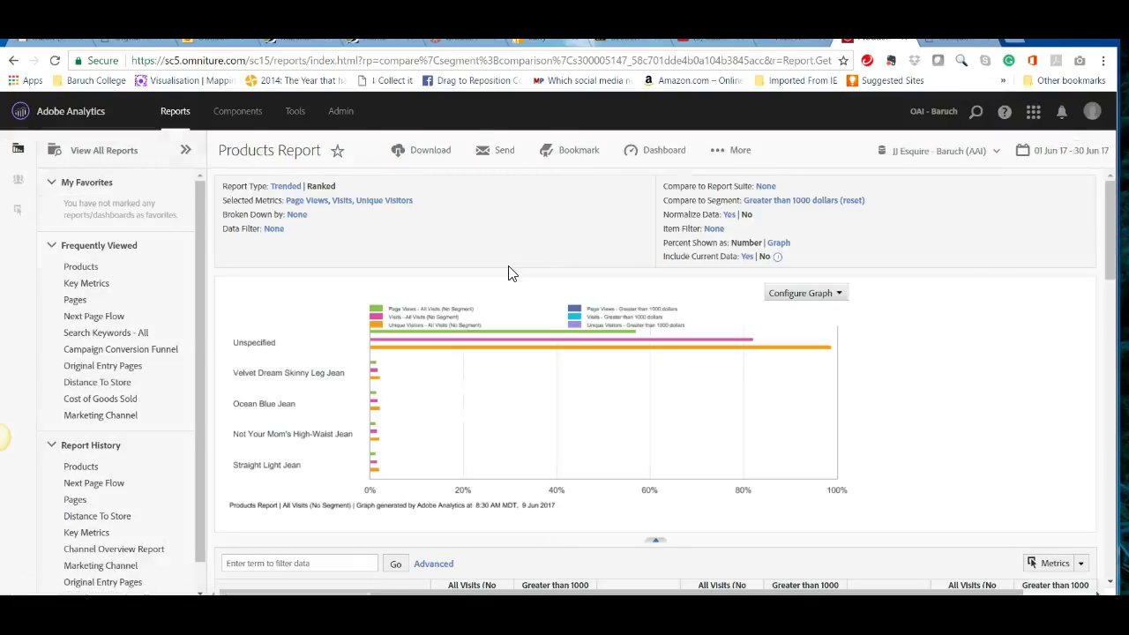
Step: Examine how page views, visits and unique visitors per product differ between all visits and the Greater than 1000 dollars segment
scroll(517, 291, down, 3)
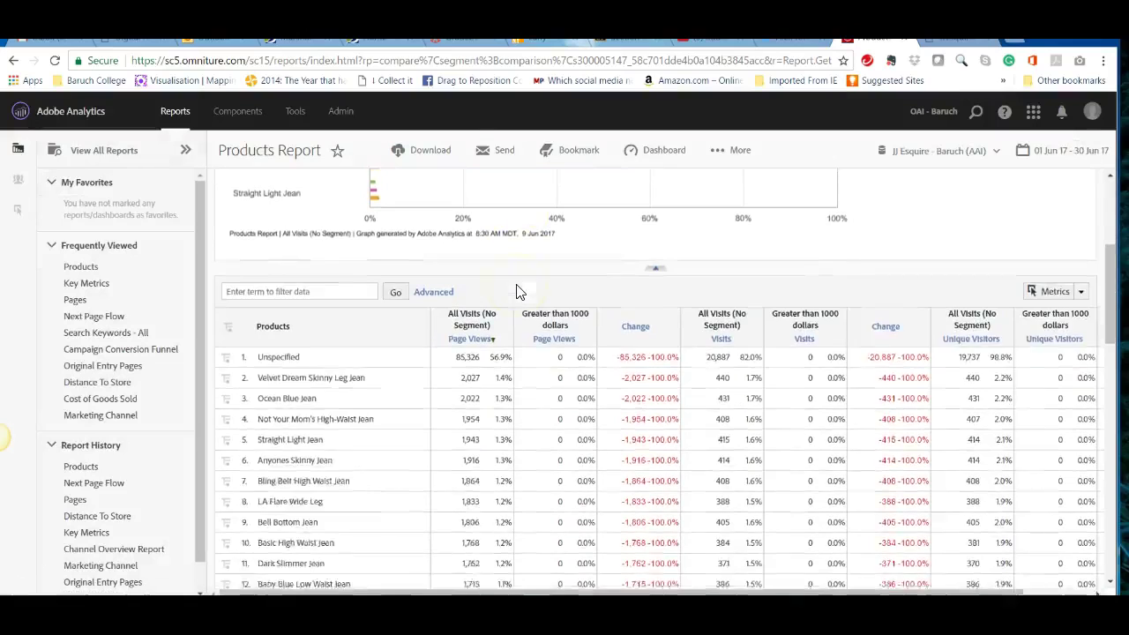
scroll(517, 290, up, 1)
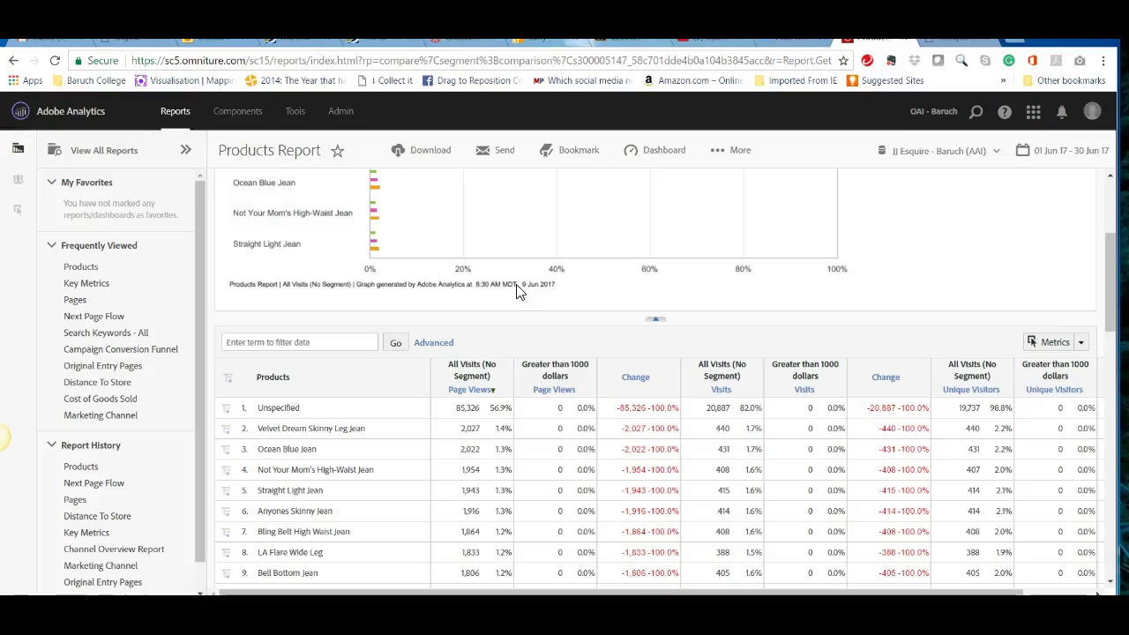
scroll(517, 290, up, 3)
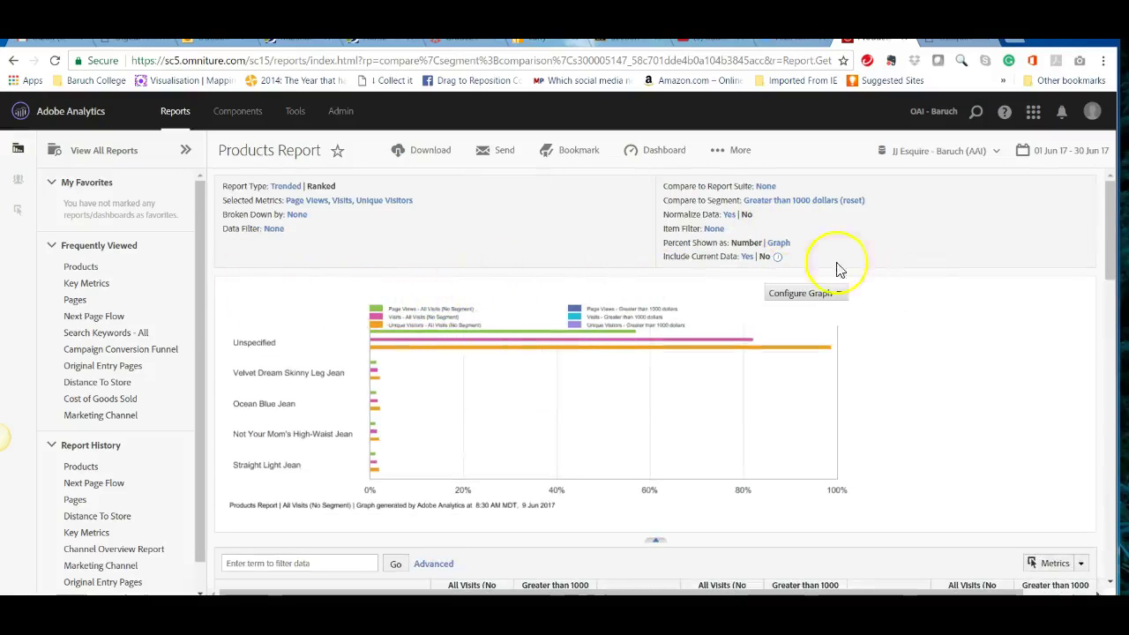
scroll(937, 382, down, 5)
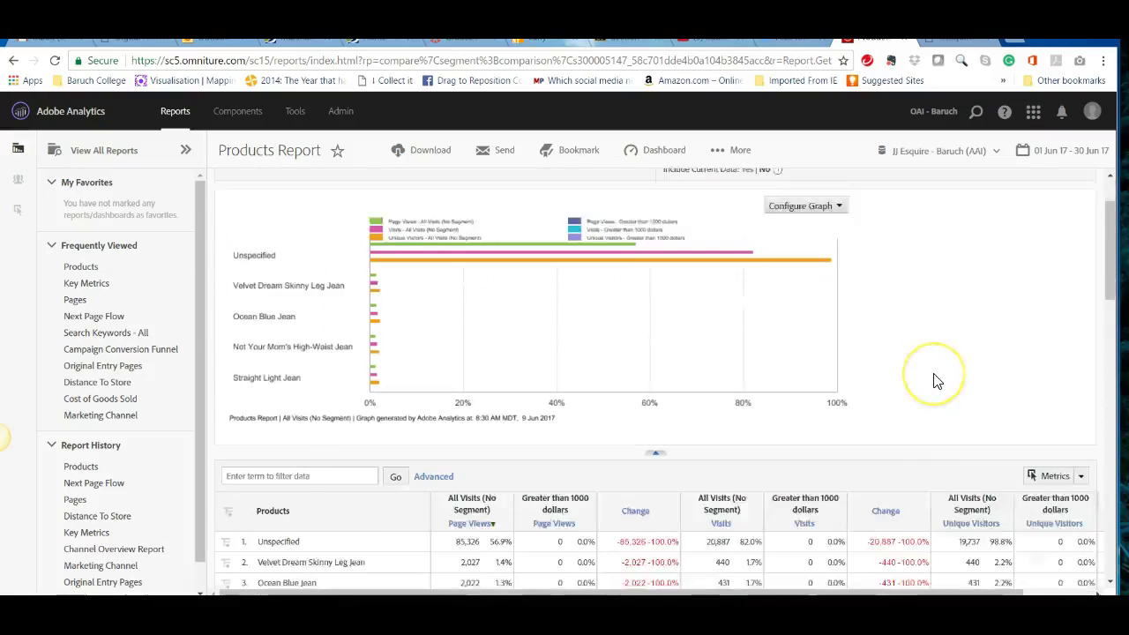
scroll(937, 381, down, 5)
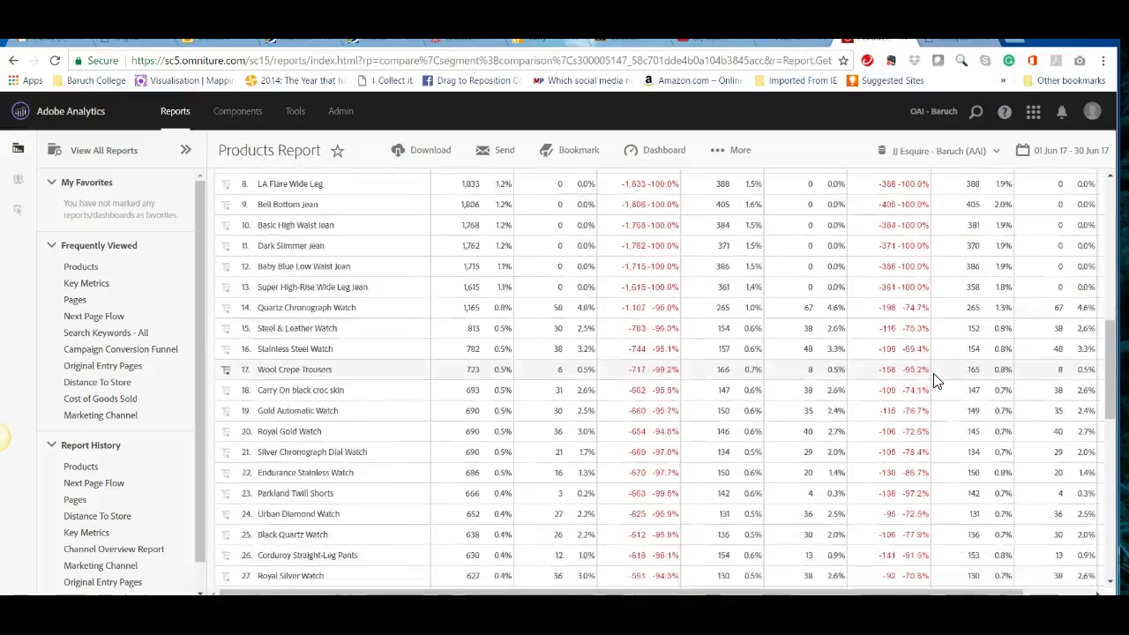
scroll(937, 381, down, 3)
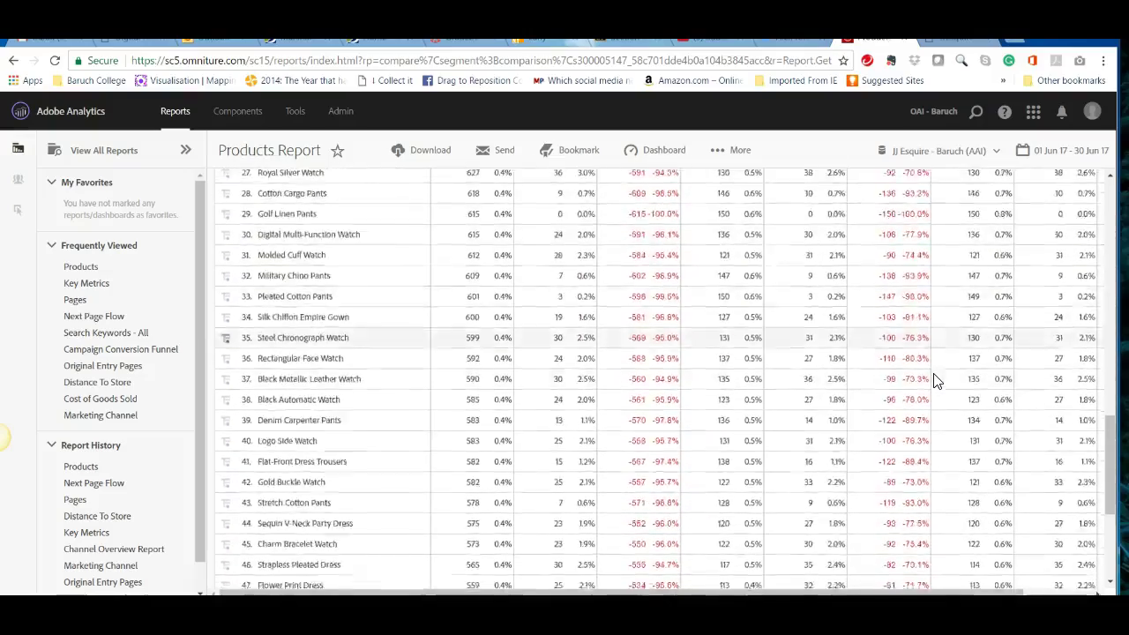
scroll(937, 381, up, 12)
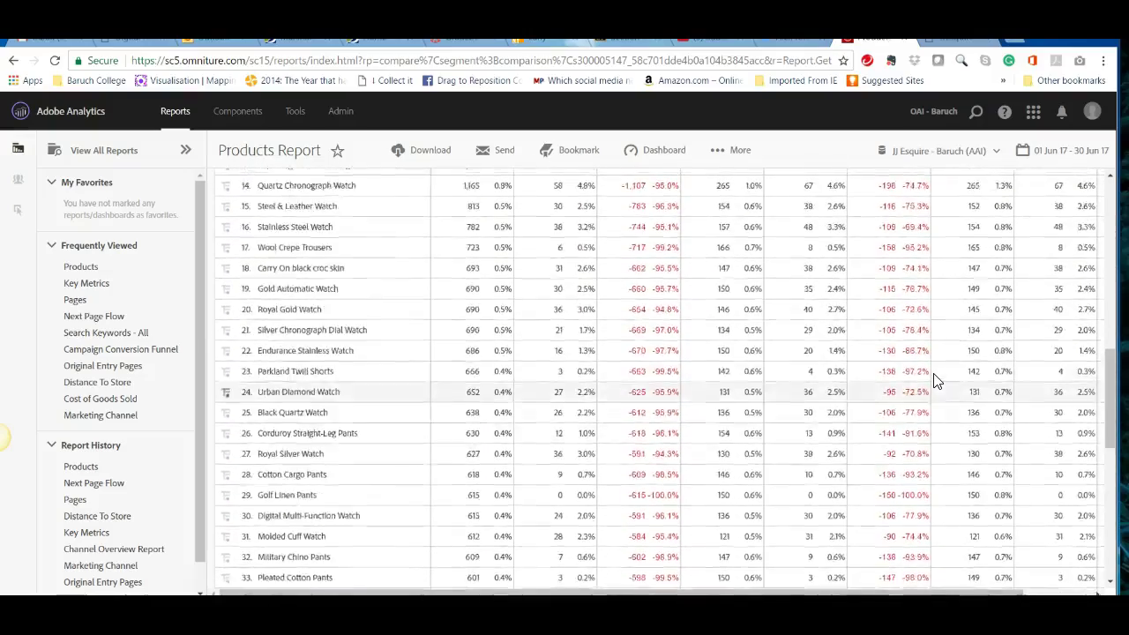
scroll(937, 382, up, 4)
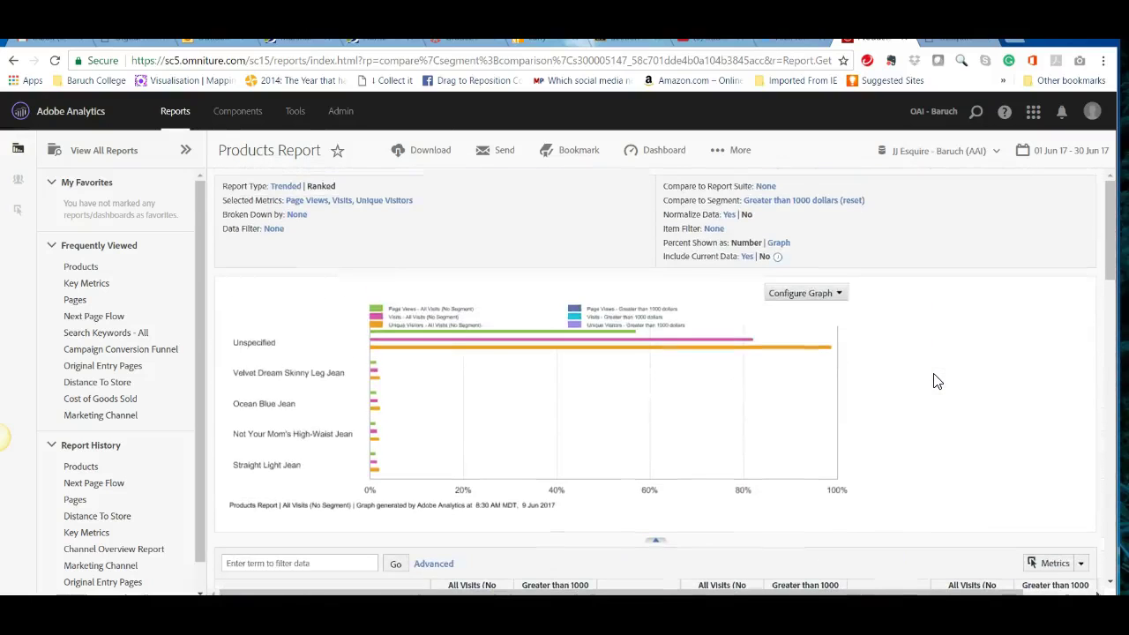
click(157, 319)
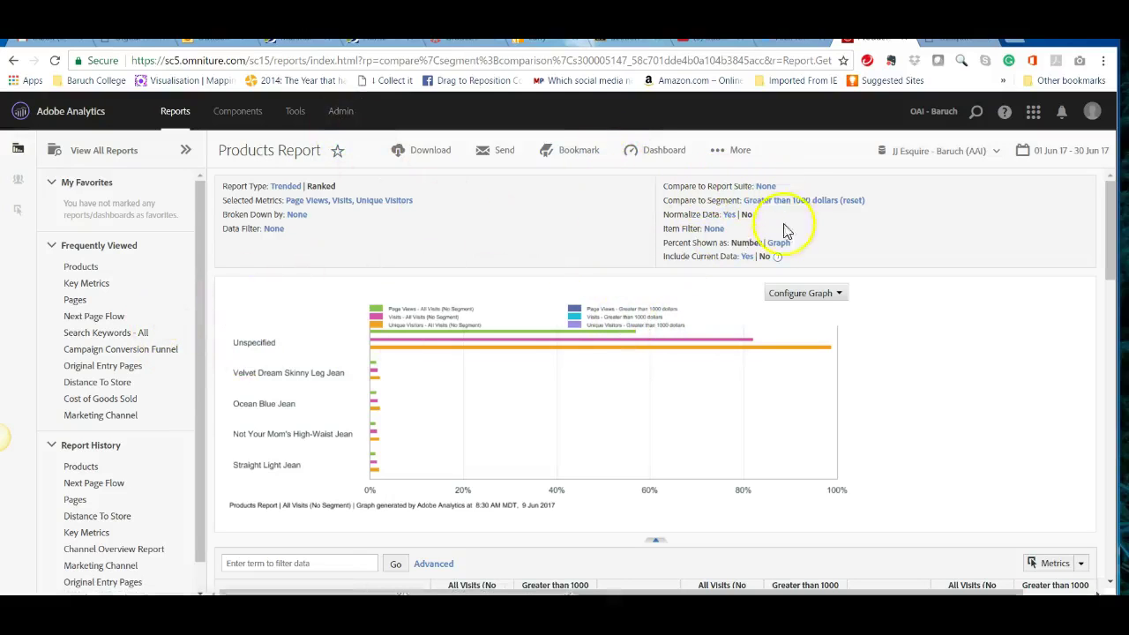
Step: Sort the product comparison table by the Page Views of the Greater than 1000 dollars segment
scroll(617, 371, down, 2)
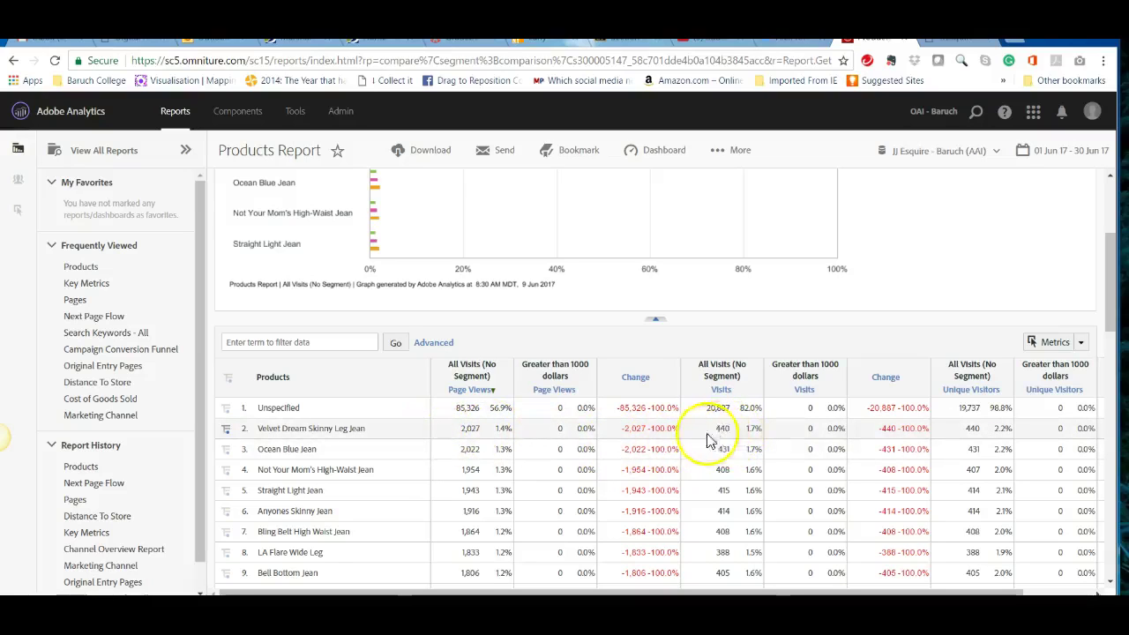
scroll(581, 441, down, 5)
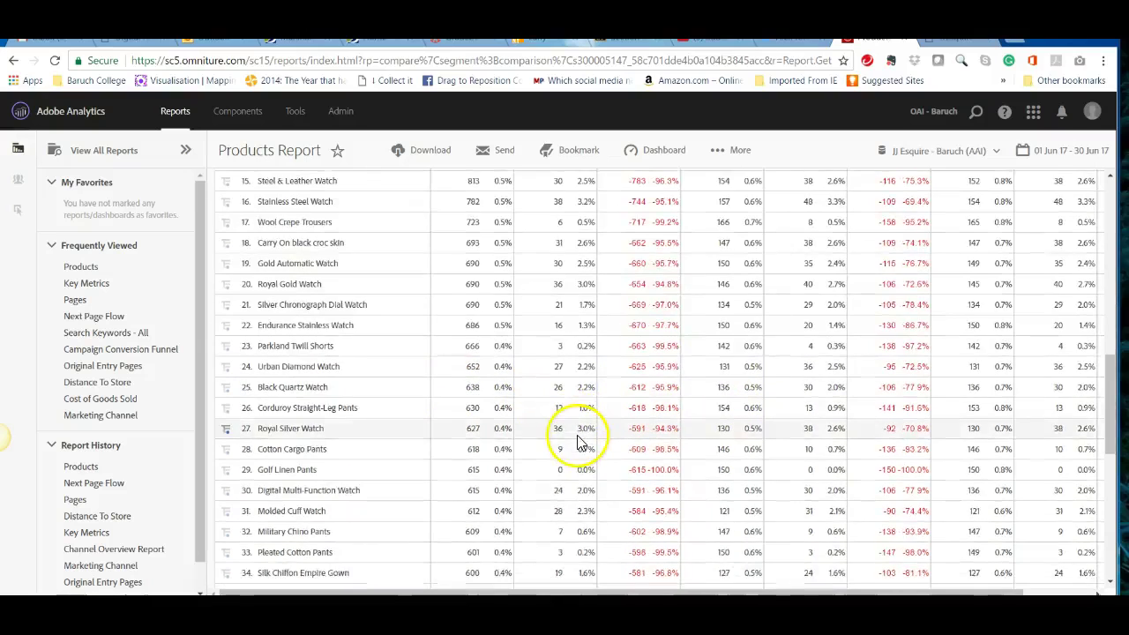
scroll(580, 441, up, 6)
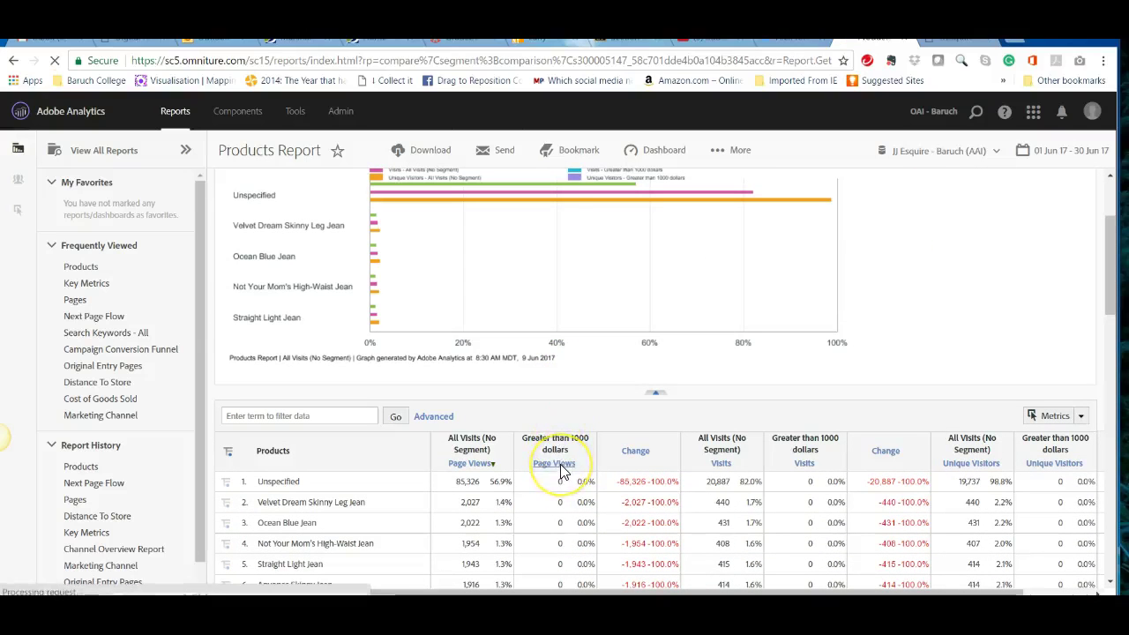
click(560, 464)
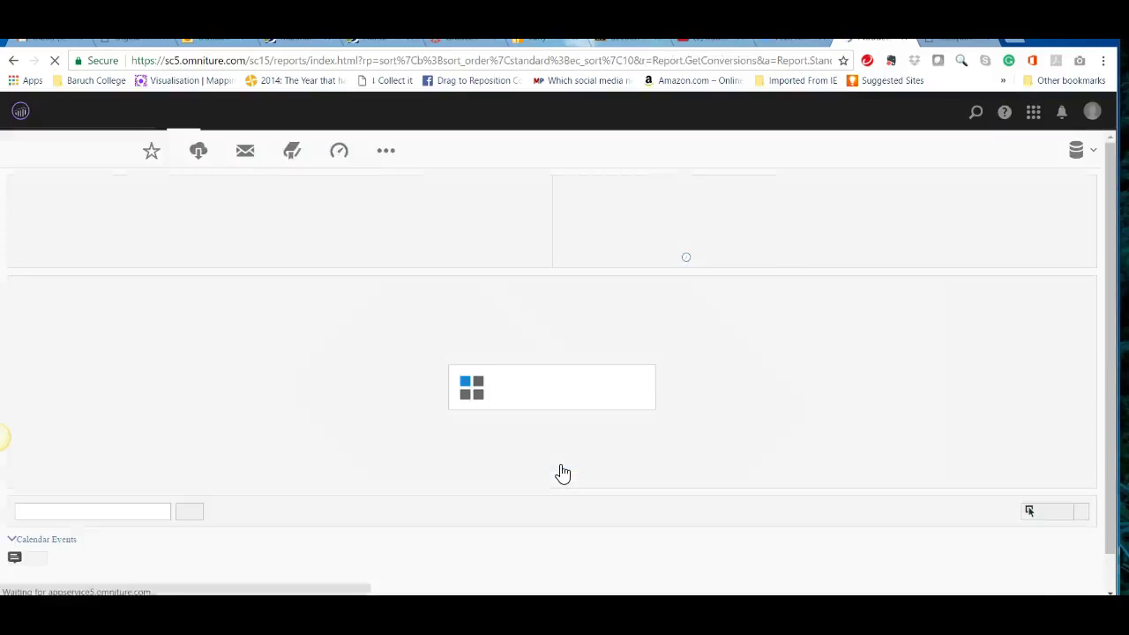
Step: Review the sorted product table and graph to see which products rank highest for the Greater than 1000 dollars segment
scroll(561, 474, down, 2)
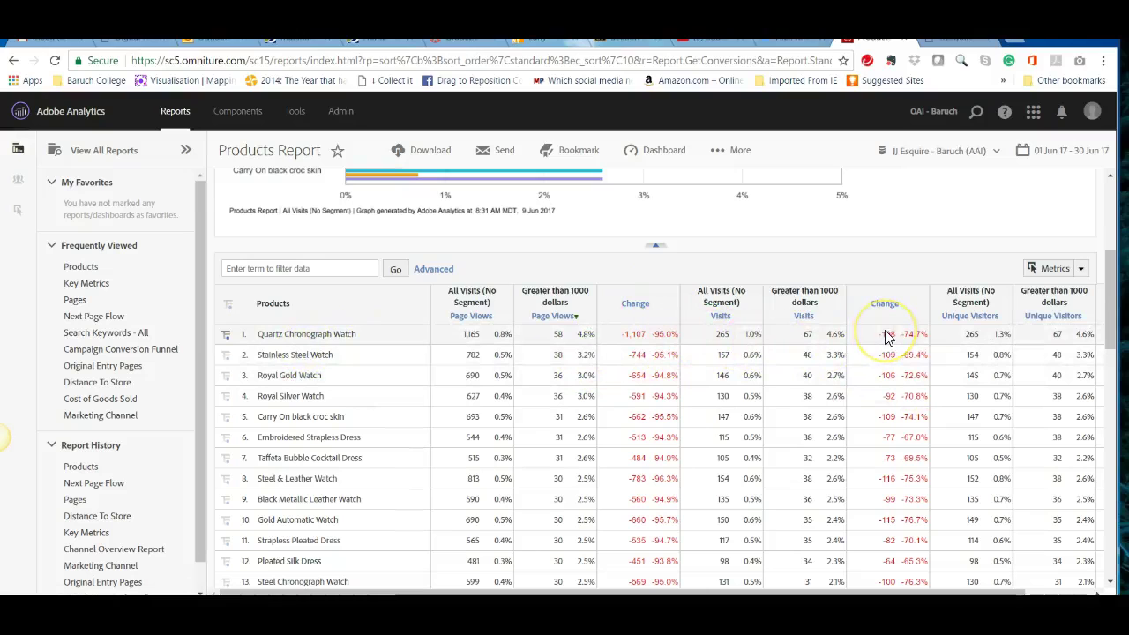
scroll(869, 339, up, 5)
scroll(848, 343, down, 3)
scroll(849, 342, down, 10)
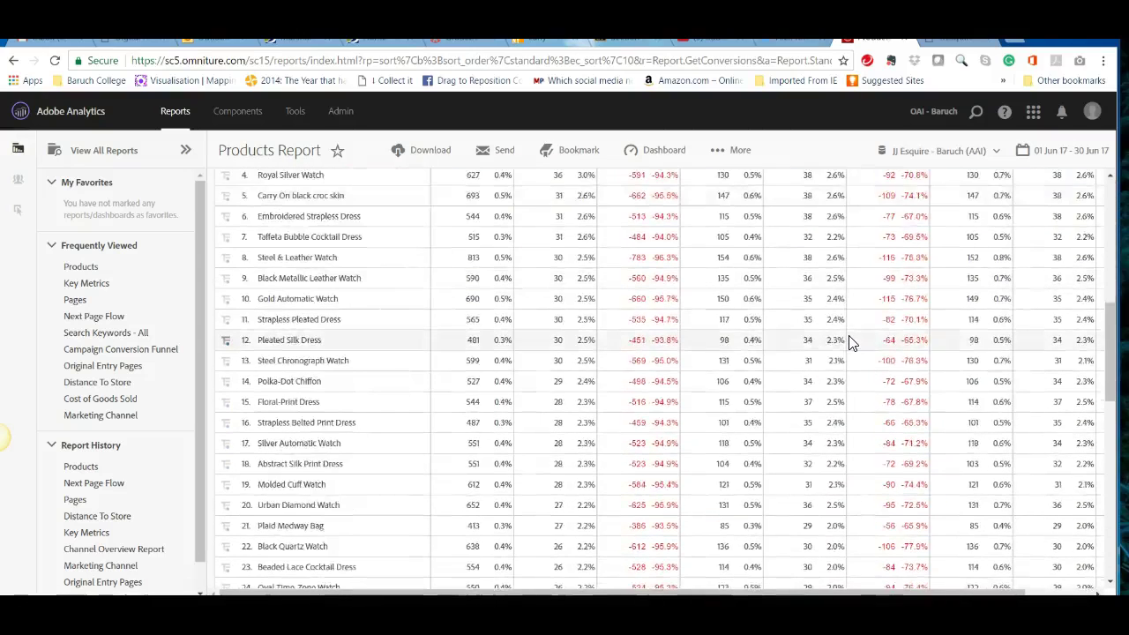
scroll(851, 344, down, 2)
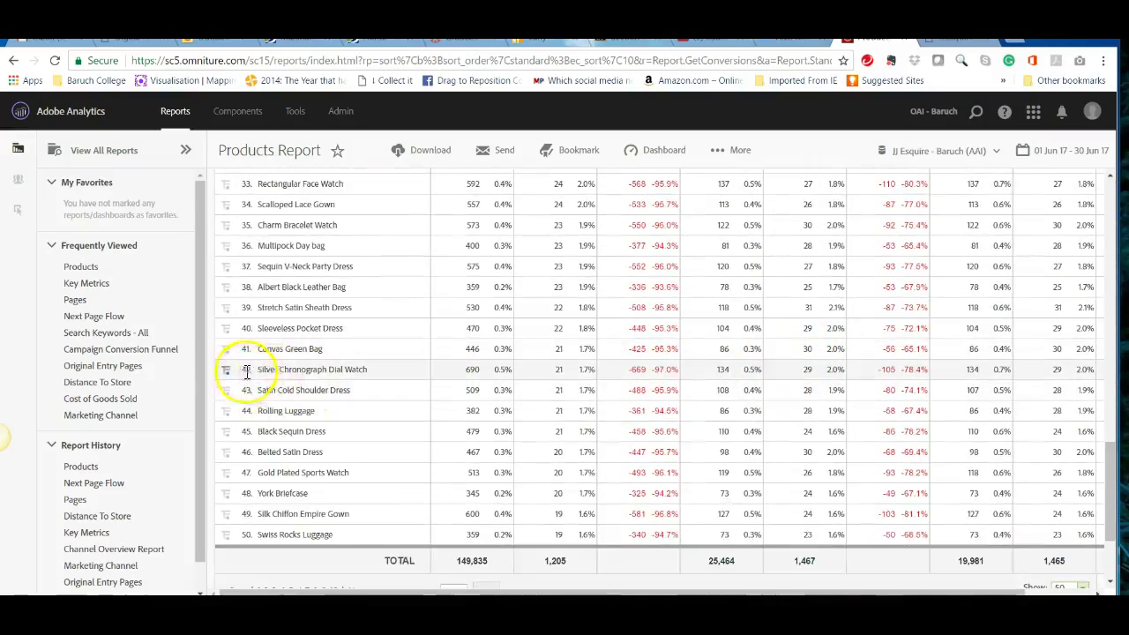
scroll(355, 373, up, 3)
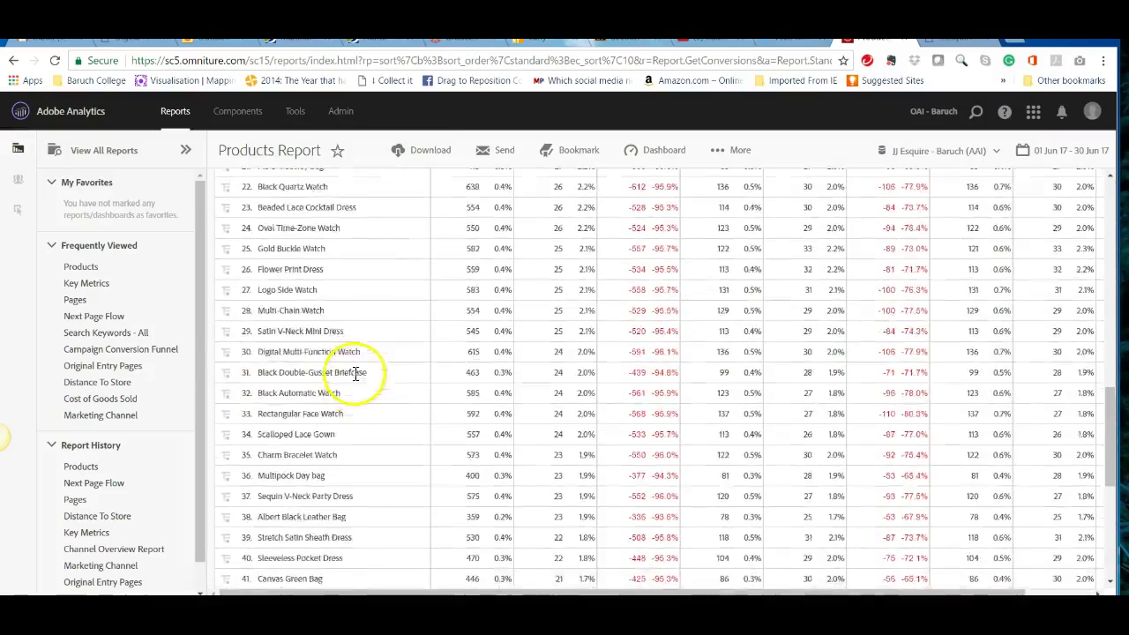
scroll(356, 372, up, 10)
mouse_move(364, 380)
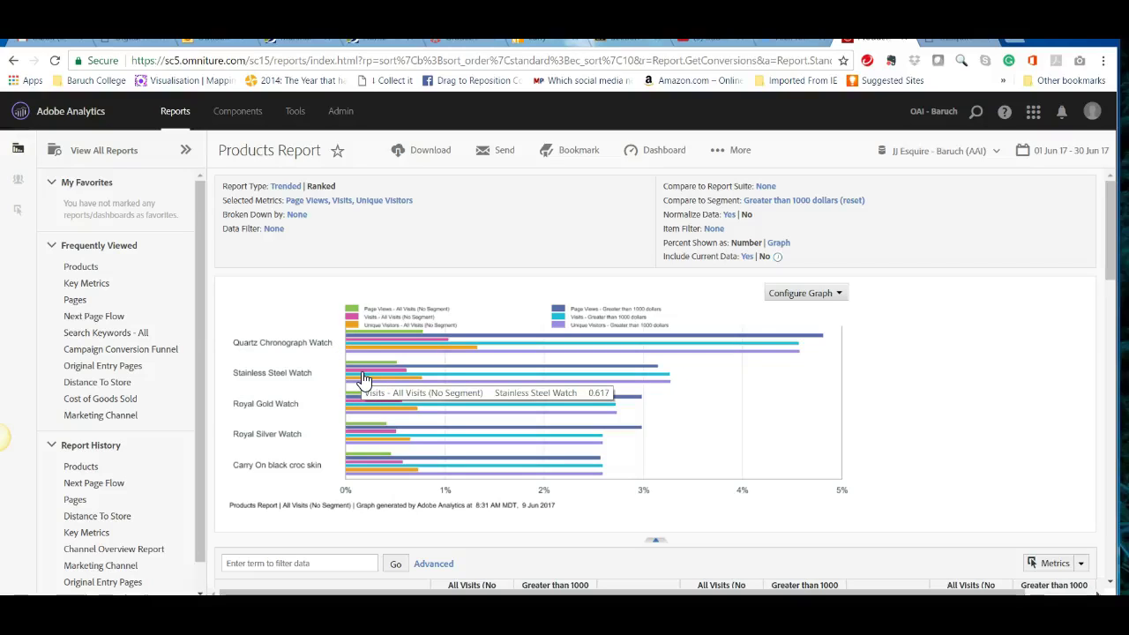
click(234, 403)
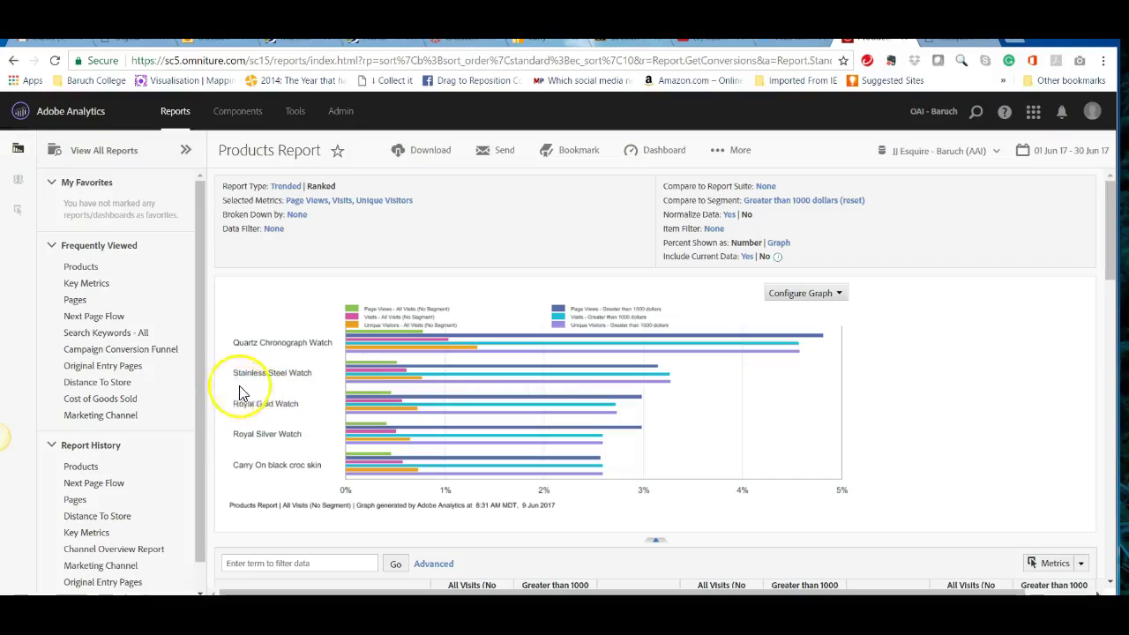
scroll(295, 379, down, 10)
scroll(324, 391, down, 8)
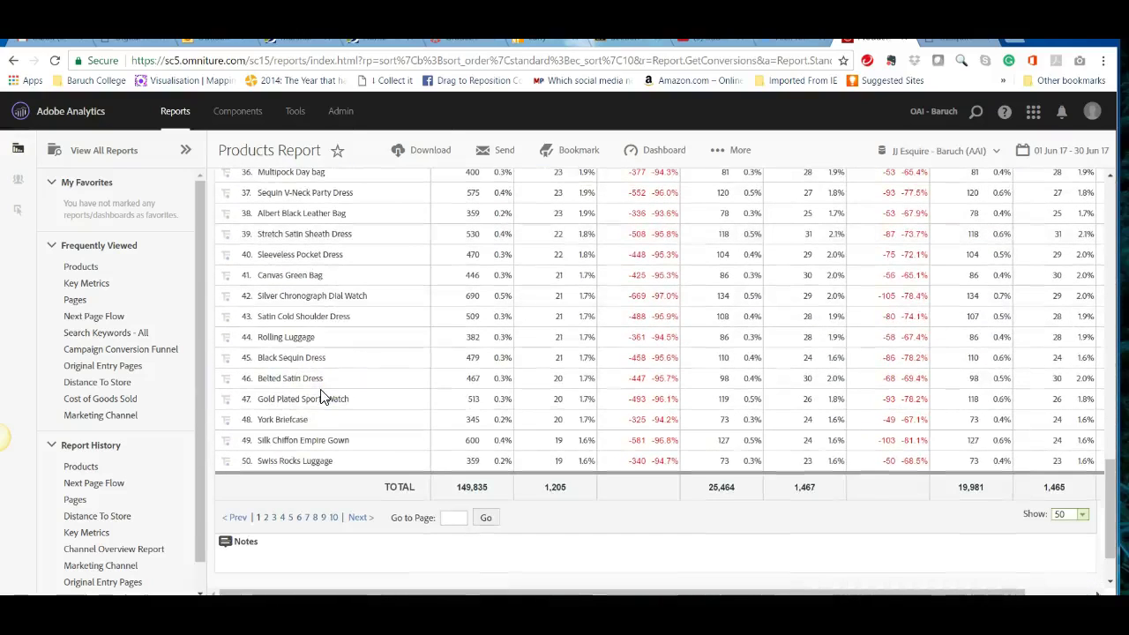
Step: Show 200 rows in the product comparison table and look through the extended list
scroll(320, 397, up, 1)
scroll(317, 398, down, 2)
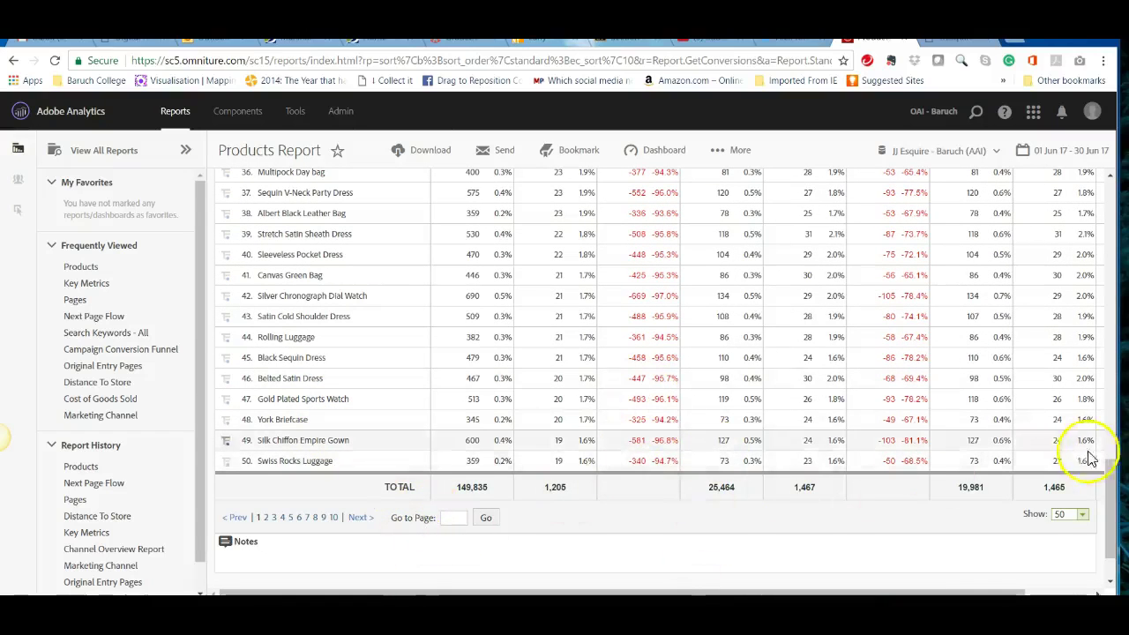
click(1062, 583)
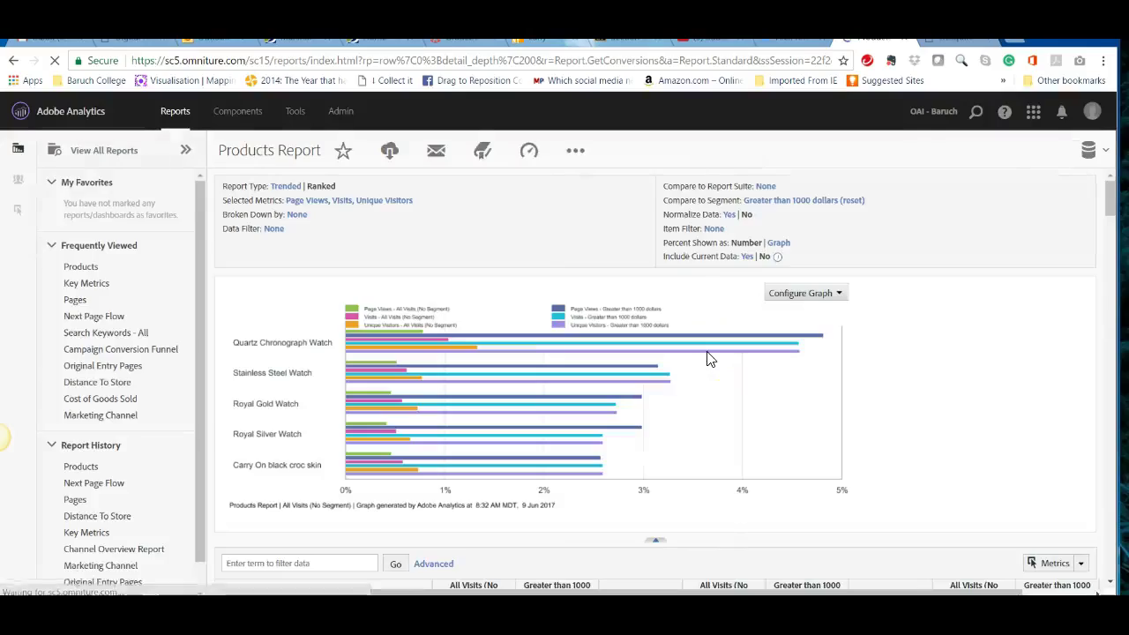
scroll(544, 328, down, 8)
scroll(546, 340, down, 20)
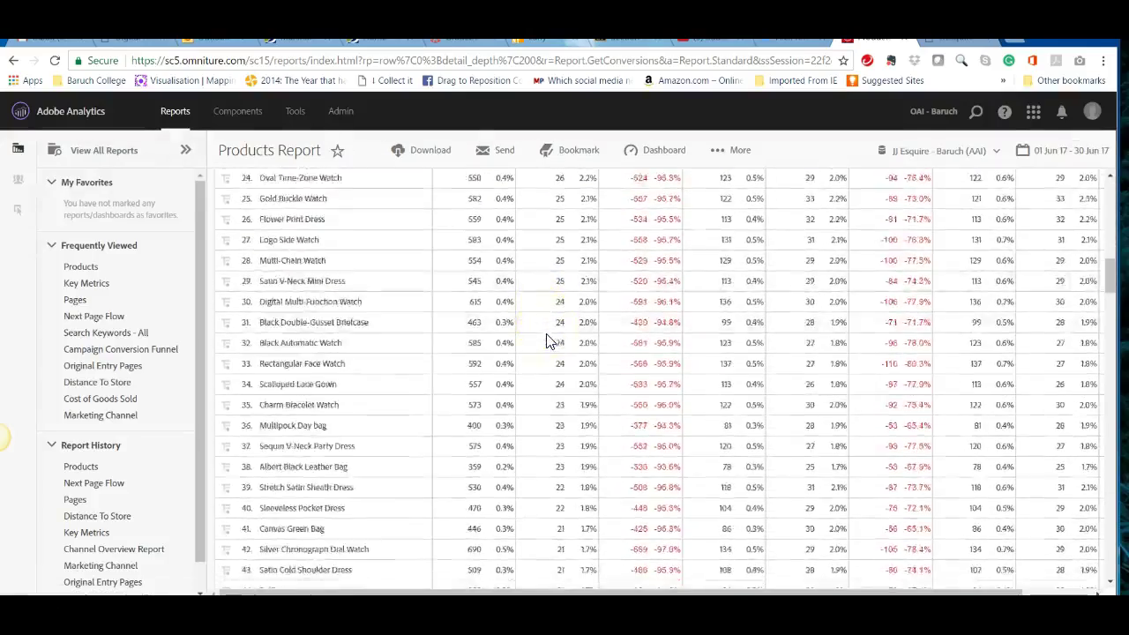
scroll(547, 339, up, 20)
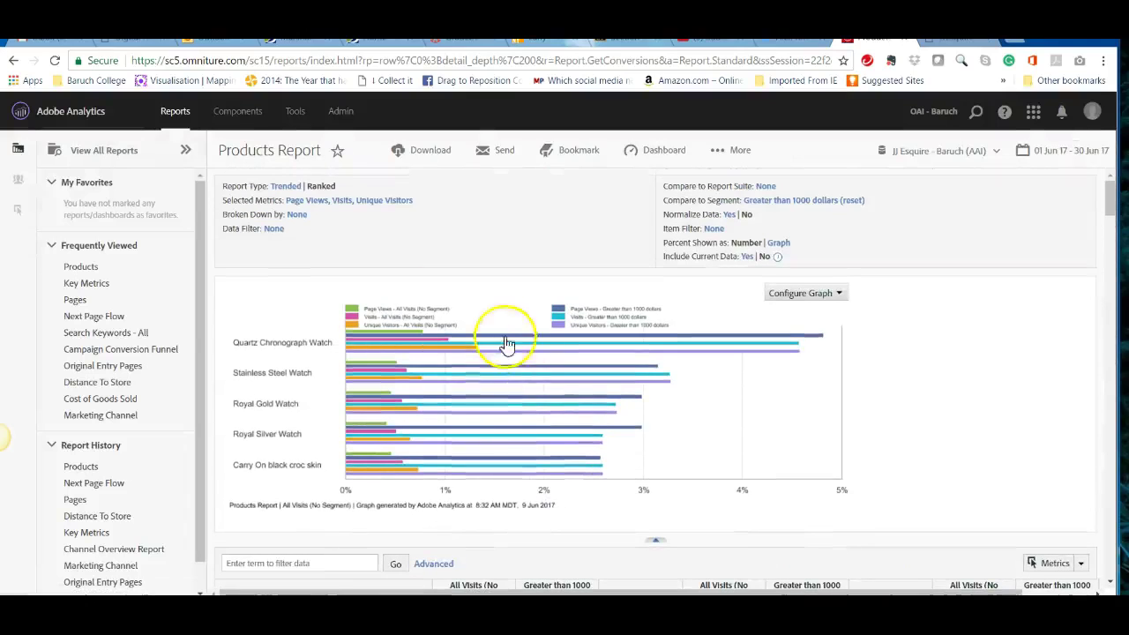
Step: View the Admin page and try to open the ClickMap tool
click(343, 120)
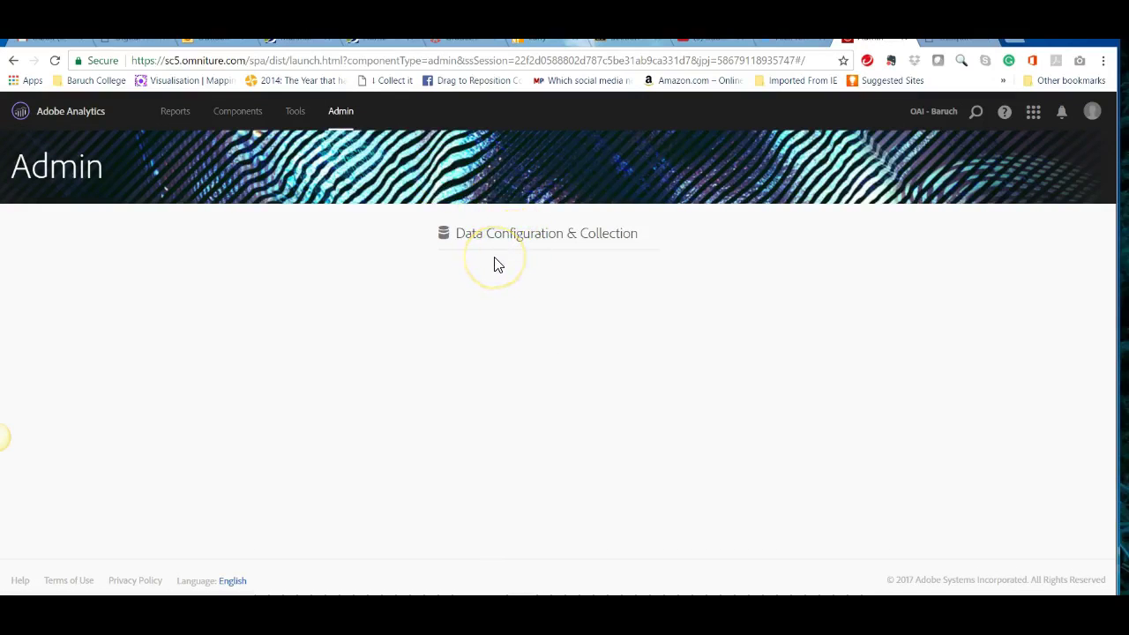
click(340, 111)
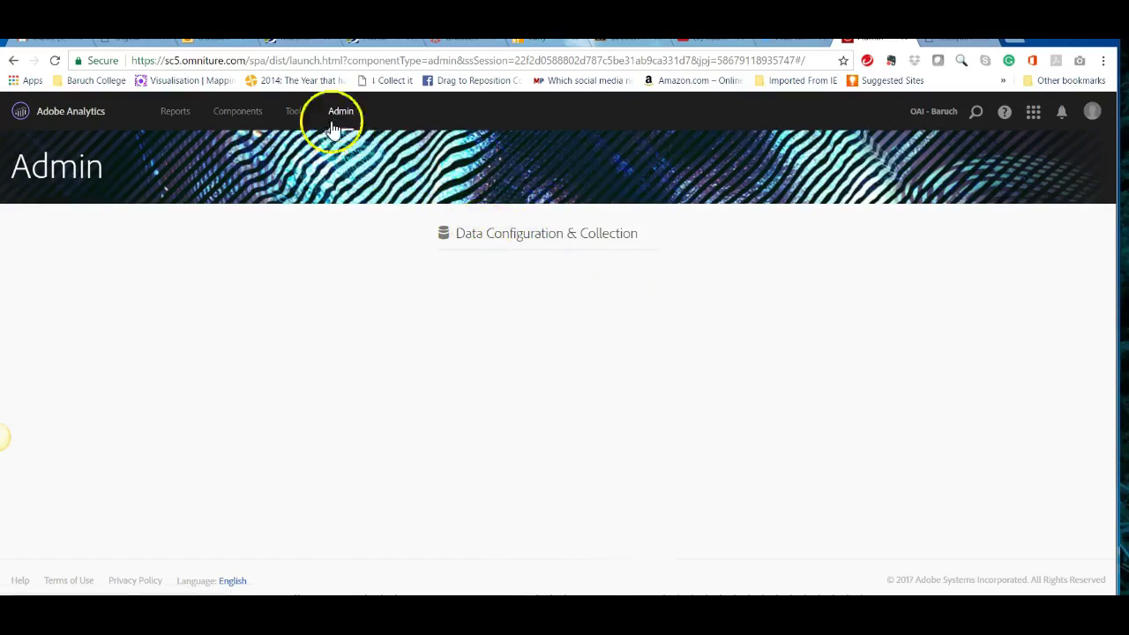
mouse_move(301, 123)
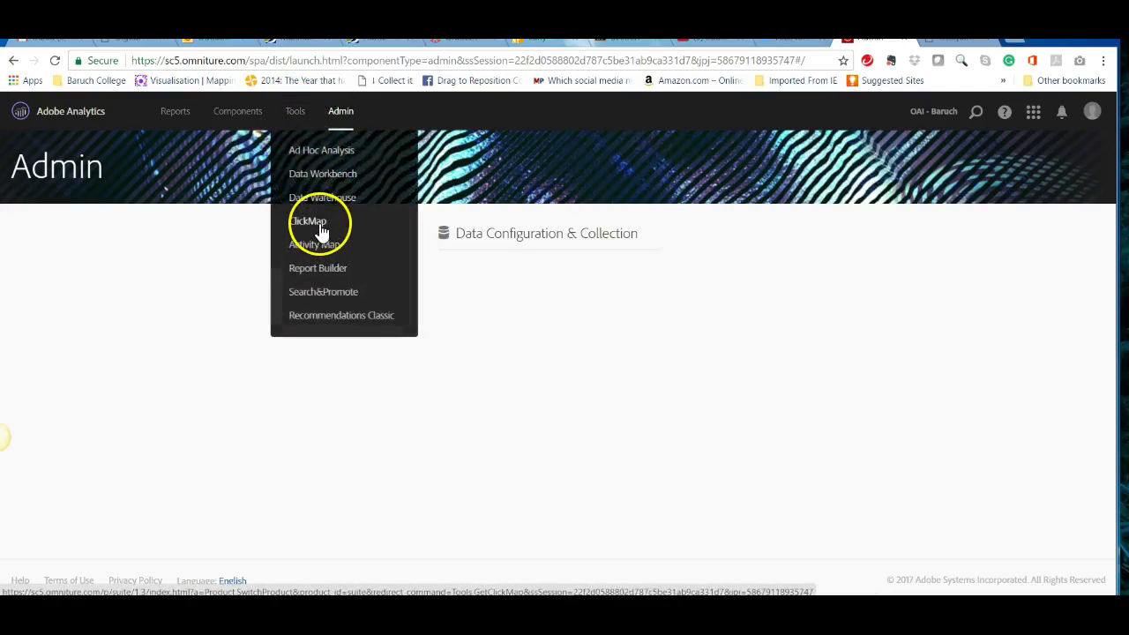
click(321, 228)
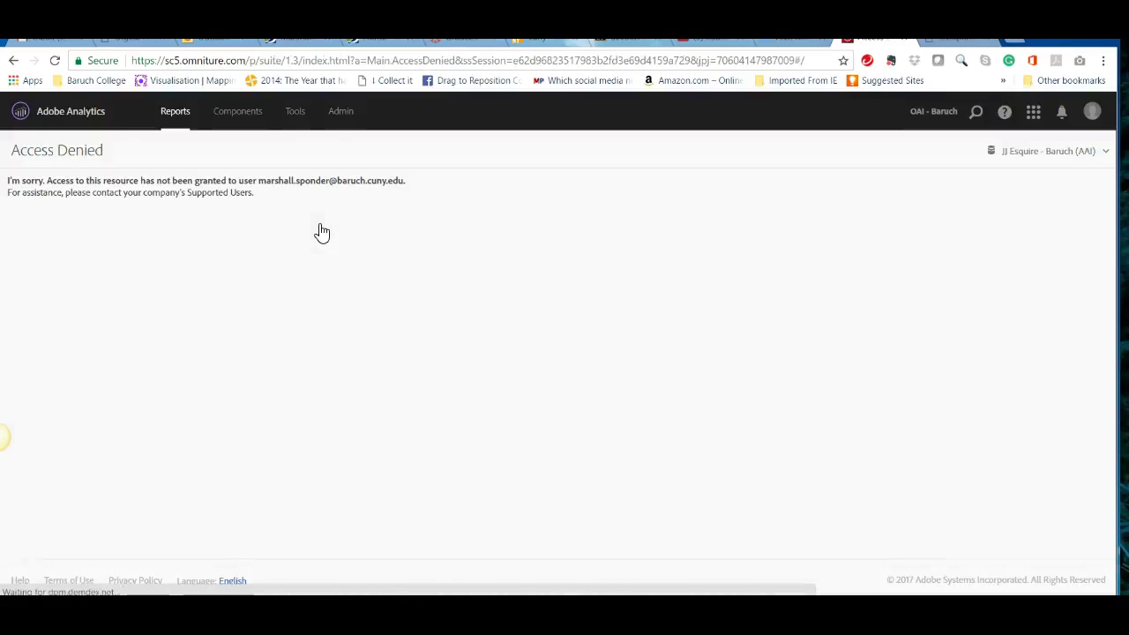
Step: View the Ad Hoc Analysis and Data Workbench introduction pages
click(299, 115)
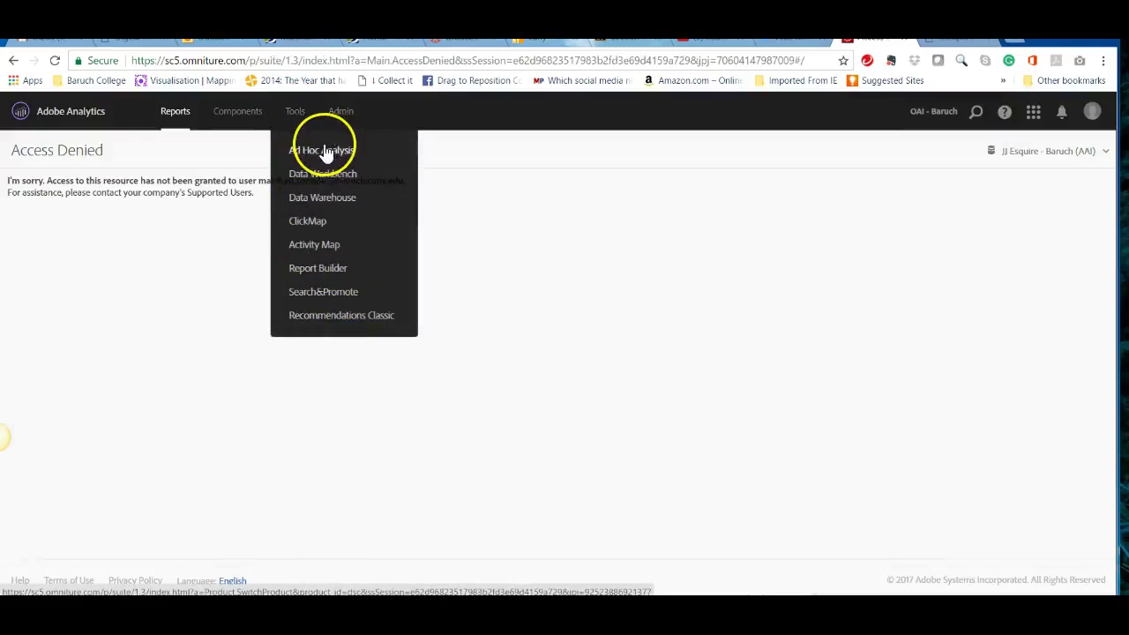
click(322, 162)
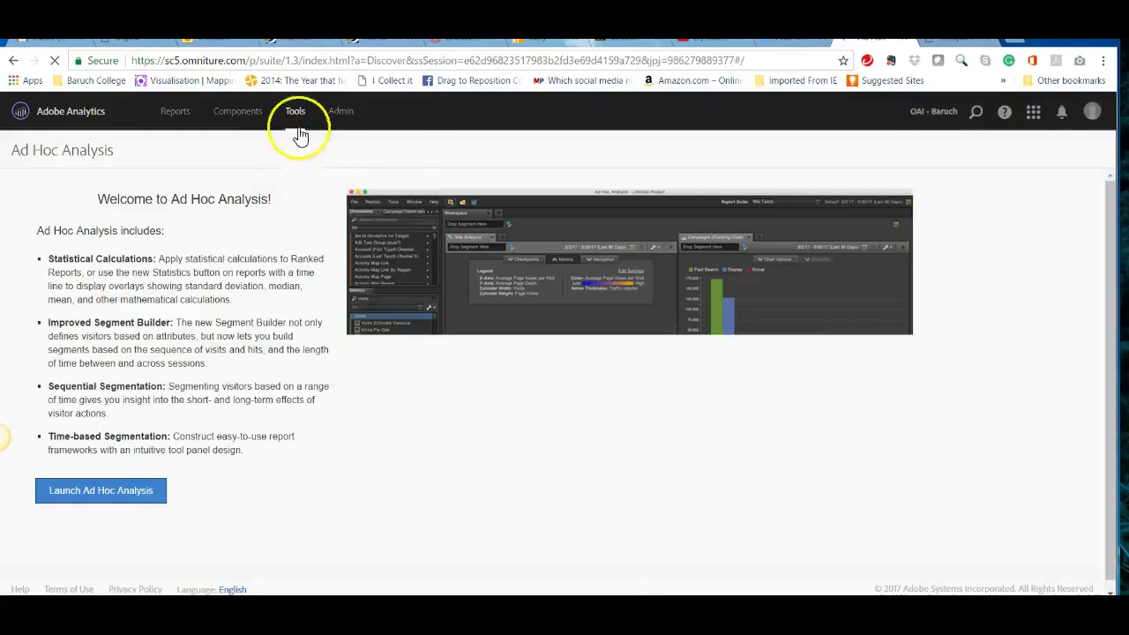
mouse_move(293, 112)
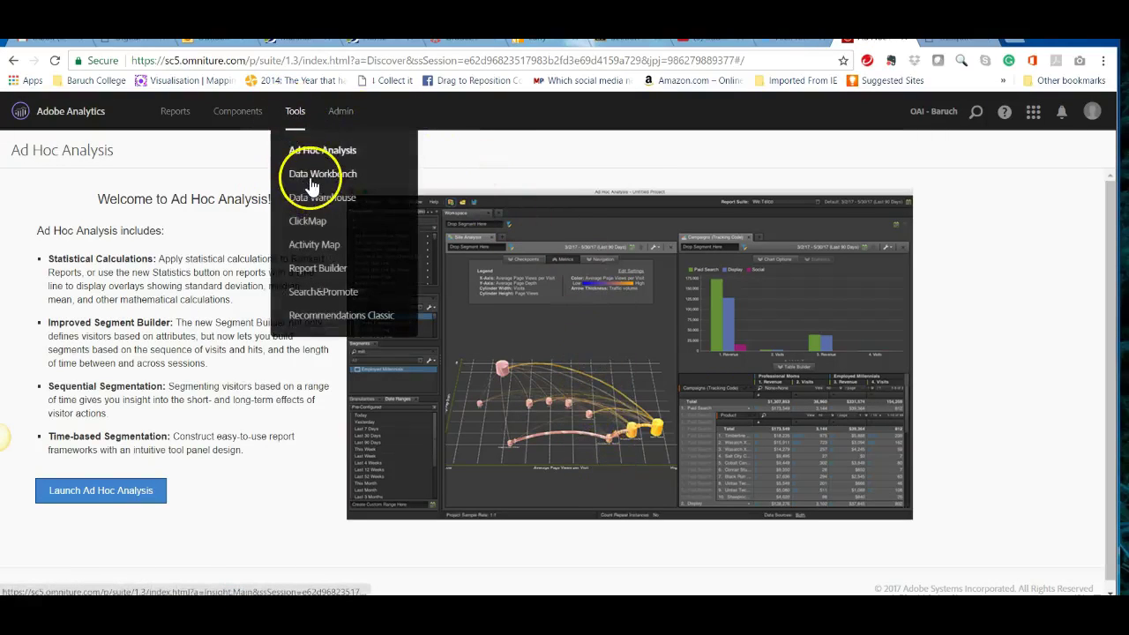
click(313, 200)
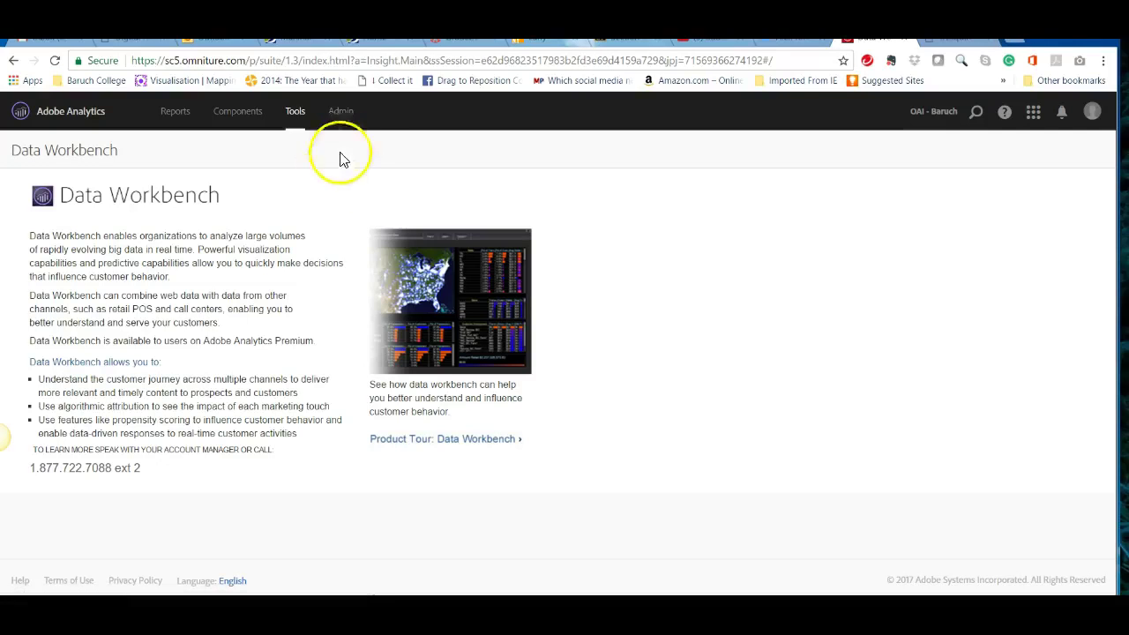
Step: Try to open the Data Warehouse tool and look through the Activity Map overview and its requirements
click(297, 113)
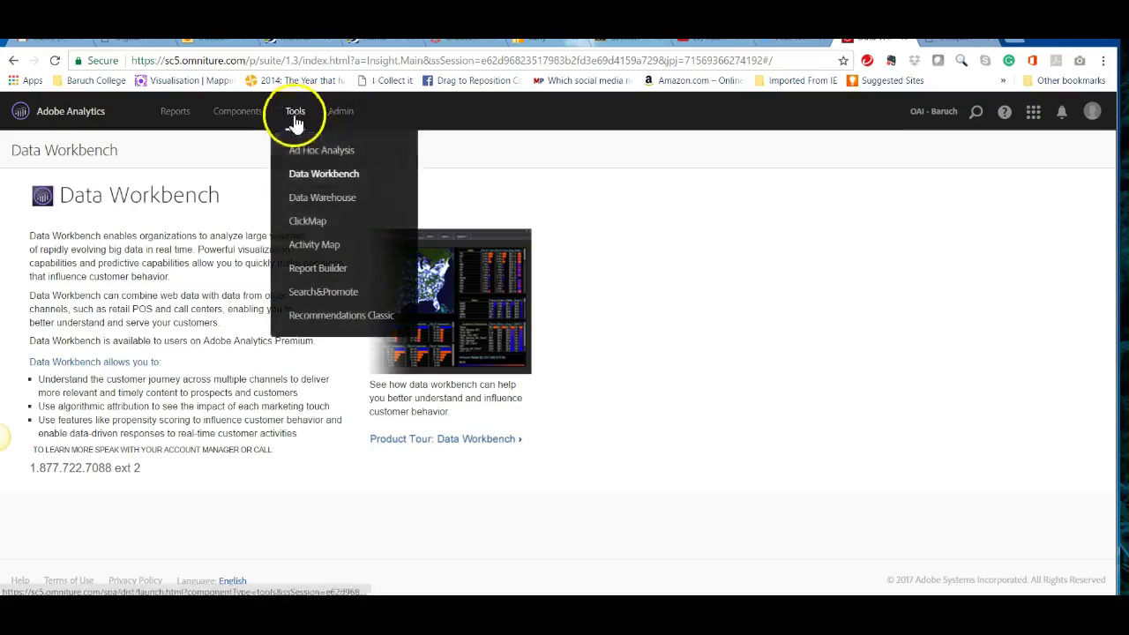
click(313, 202)
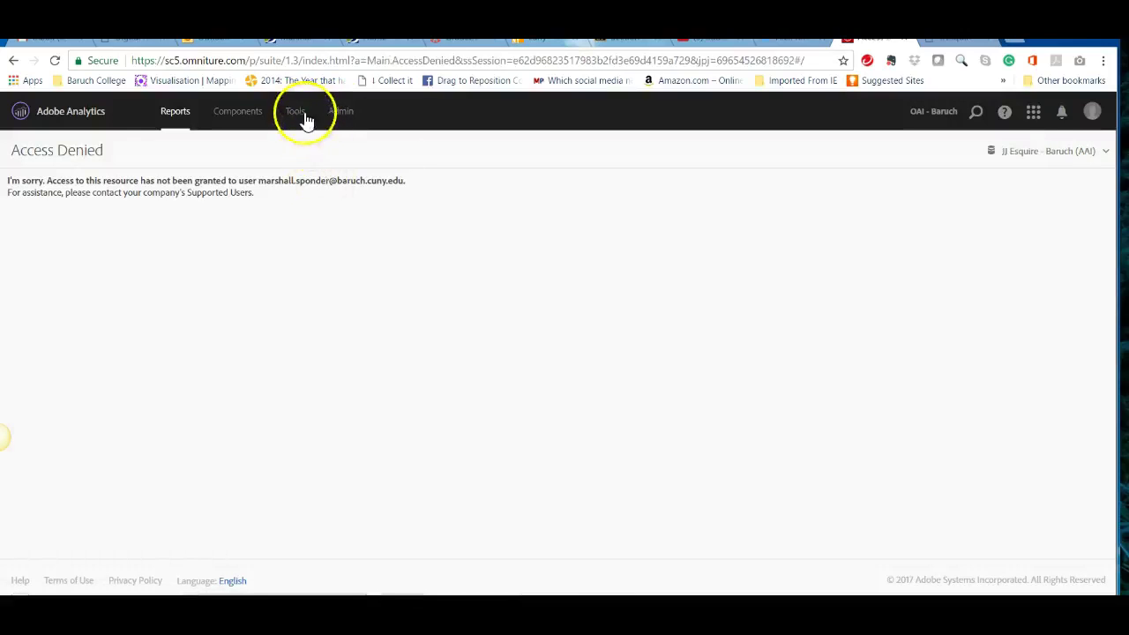
click(300, 112)
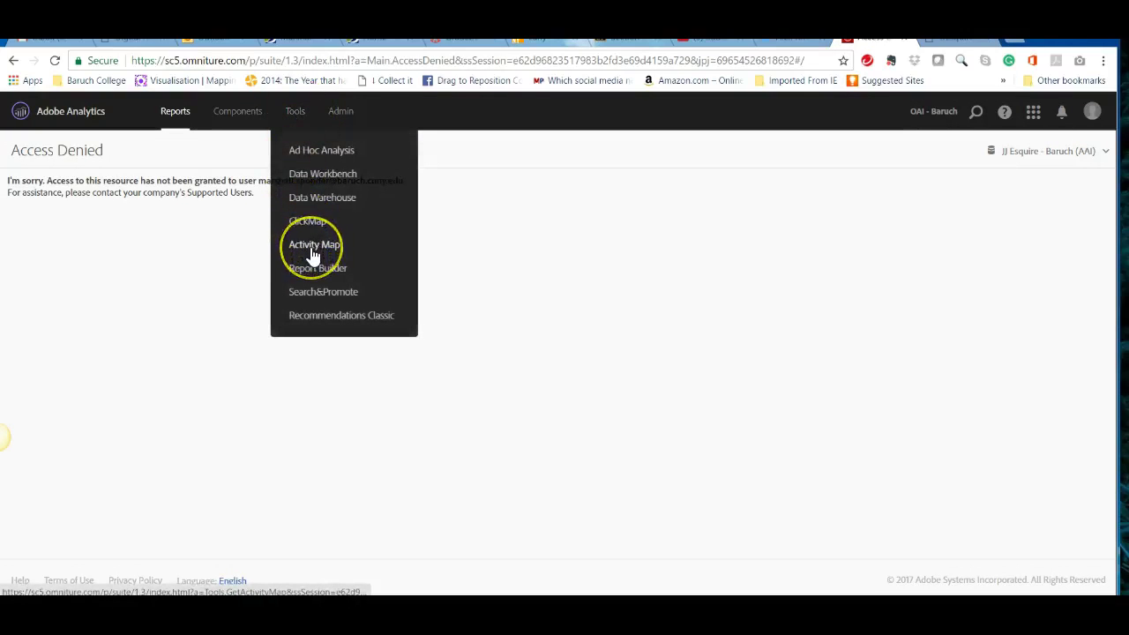
click(313, 251)
click(296, 112)
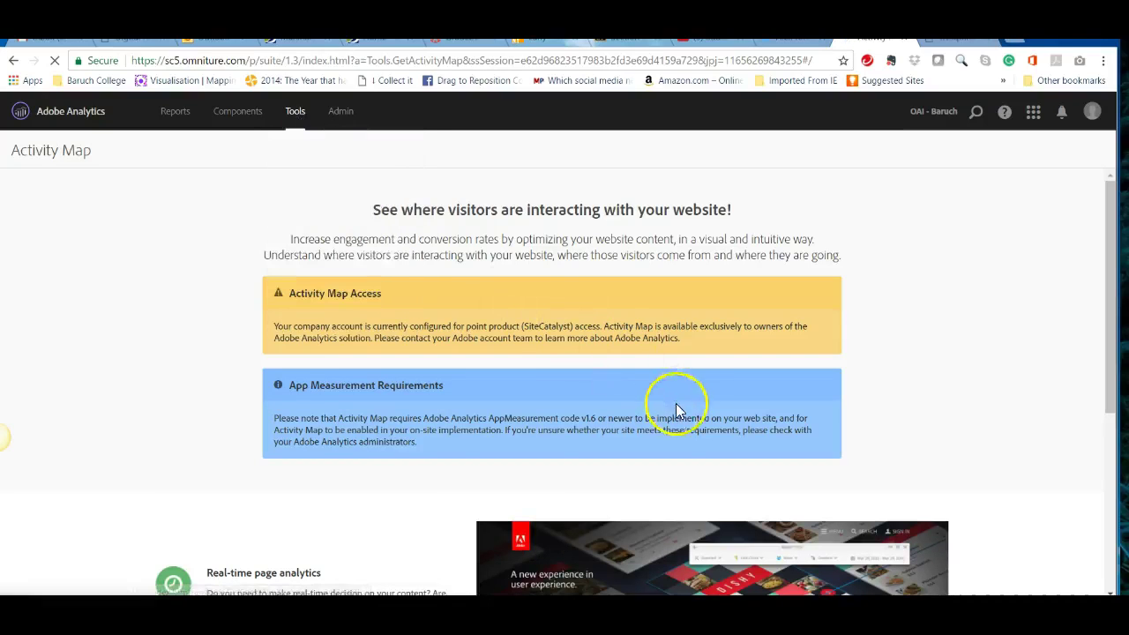
scroll(676, 410, down, 4)
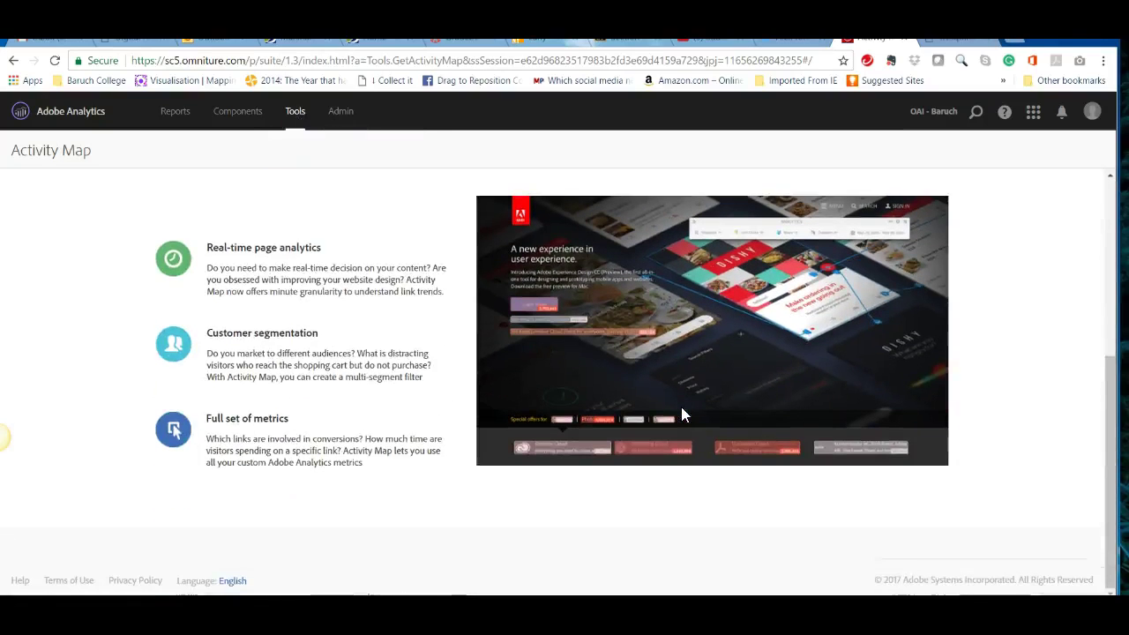
scroll(684, 415, up, 3)
Step: Open the Report Builder overview and view the Excel versions offered for the add-in download
mouse_move(294, 113)
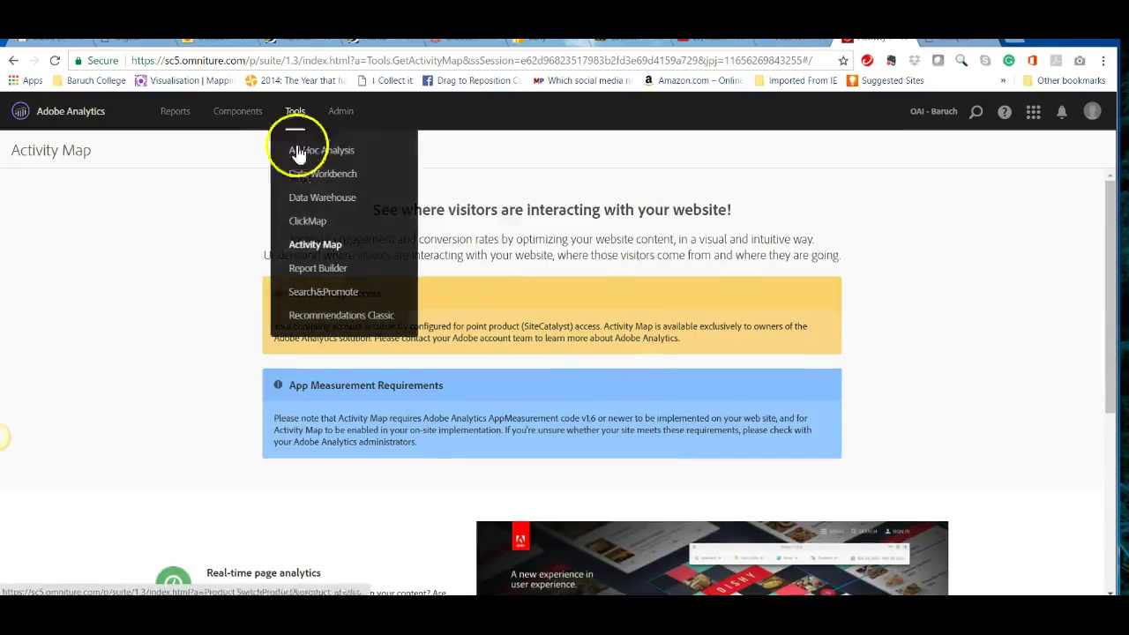
click(329, 268)
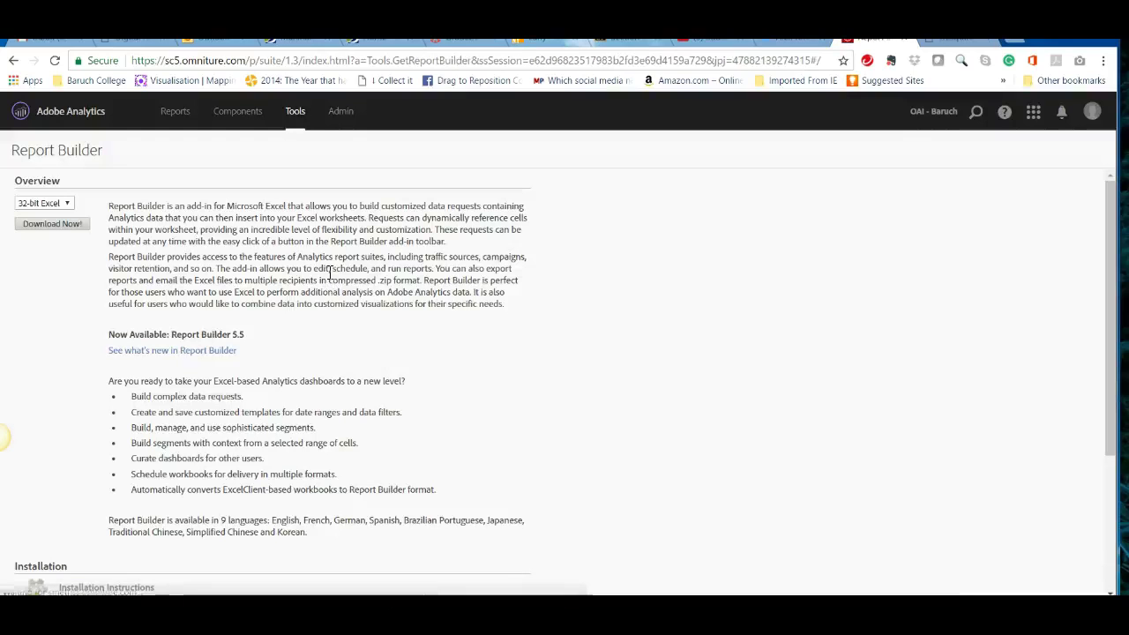
click(69, 204)
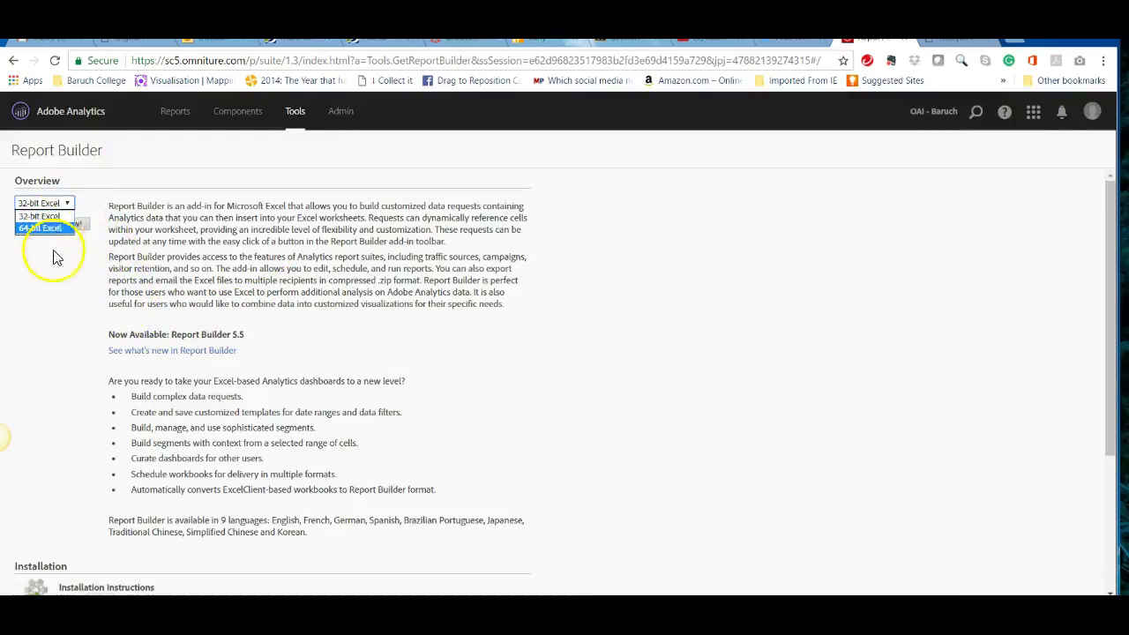
Step: View the Search&Promote and Recommendations Classic product pages
mouse_move(293, 123)
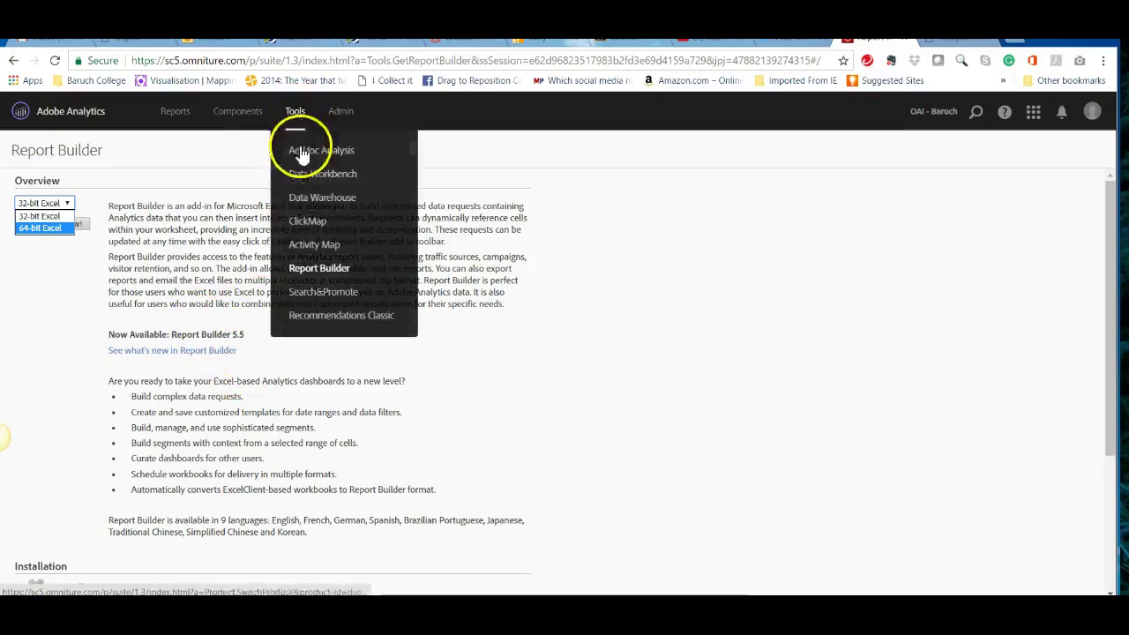
click(305, 295)
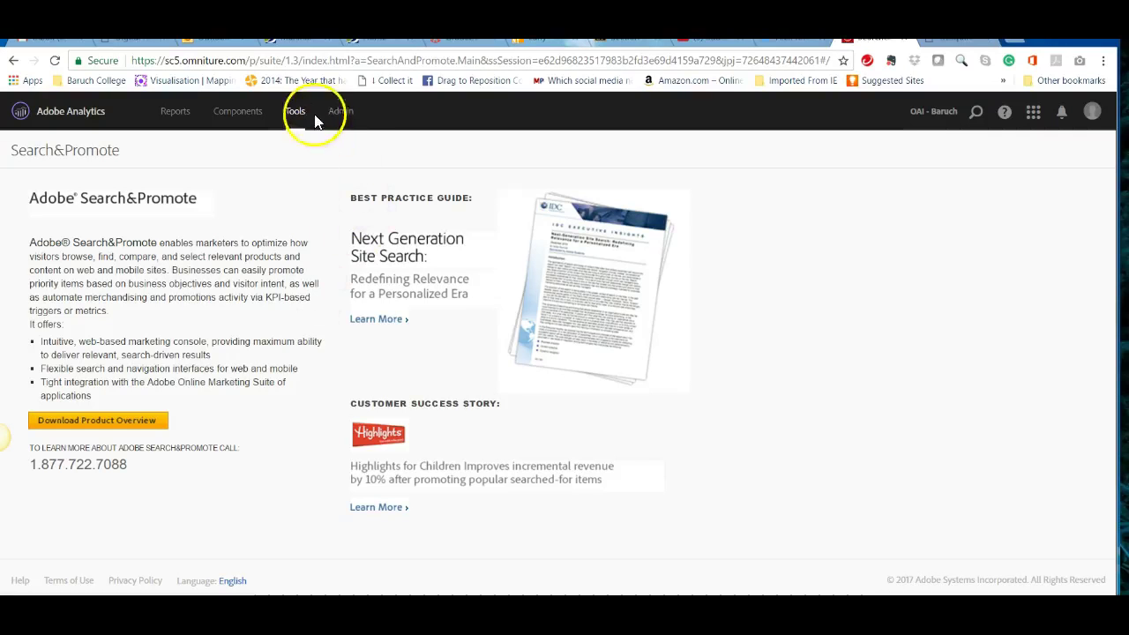
click(294, 112)
click(328, 318)
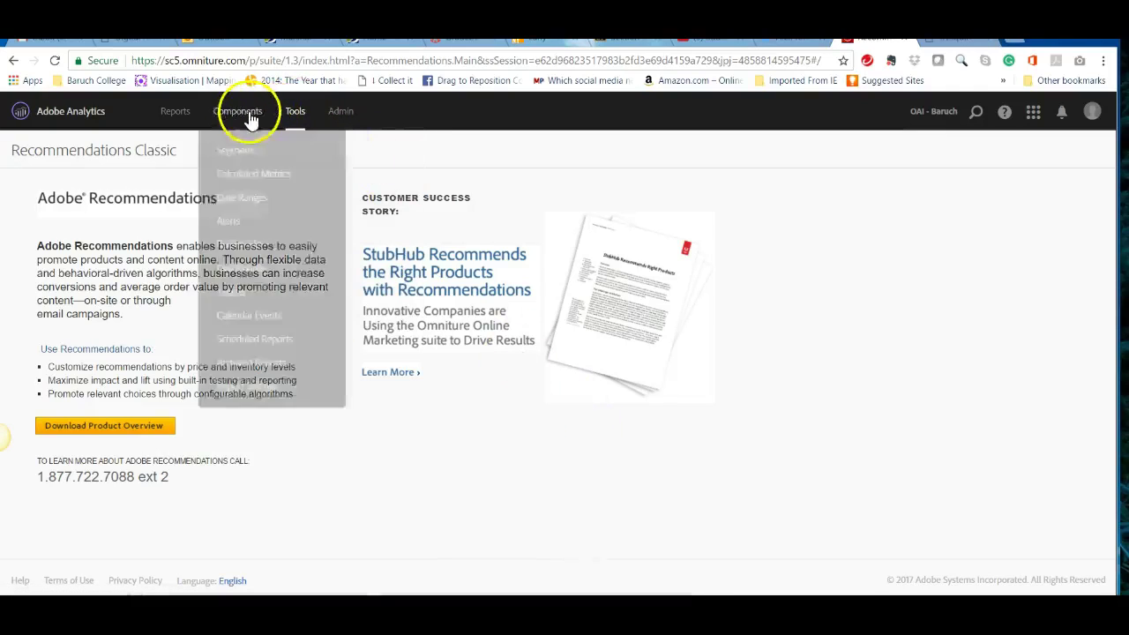
Step: Return to the Reports overview and look through the frequently viewed reports and report history
click(176, 121)
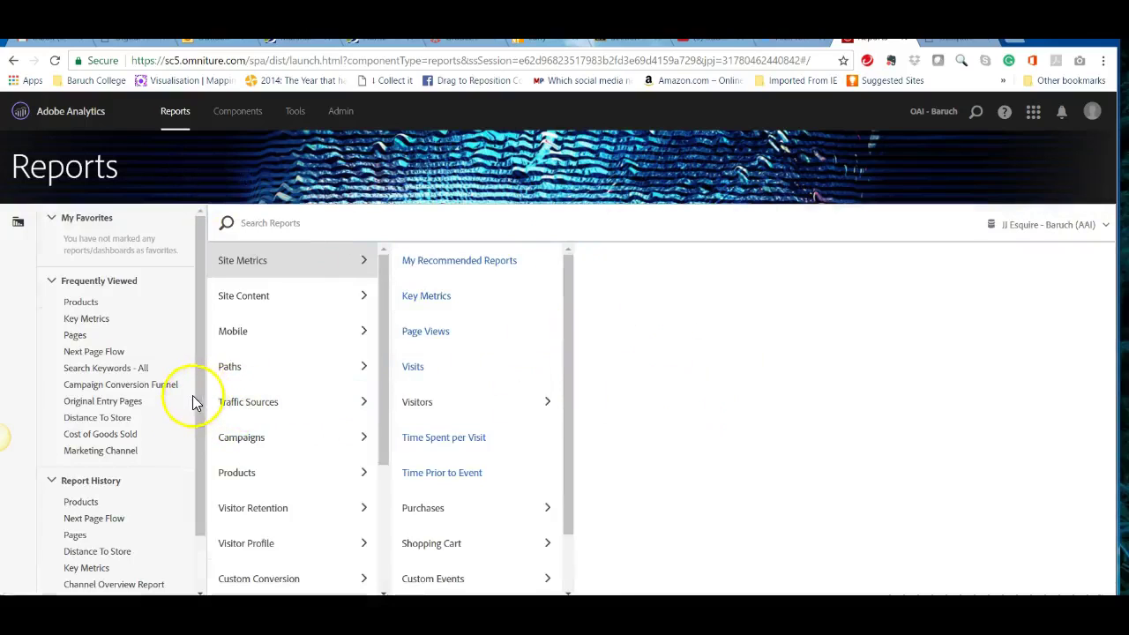
drag(197, 394, 207, 461)
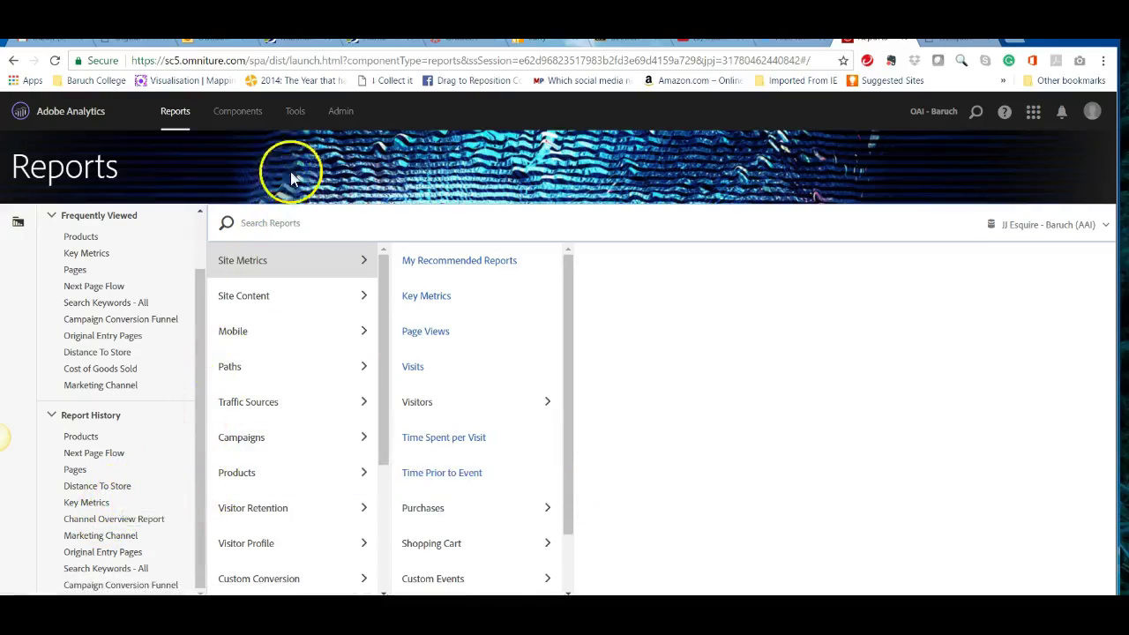
mouse_move(305, 131)
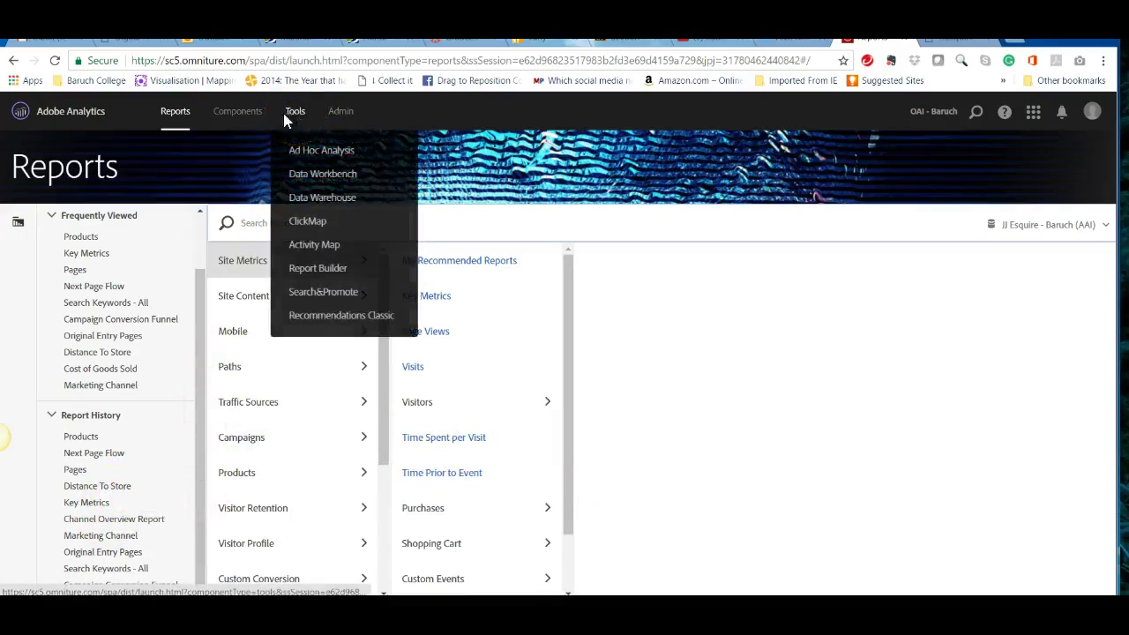
Step: Add a new segment from the segment list and title it with the owner's first name followed by "Test Segment"
click(238, 111)
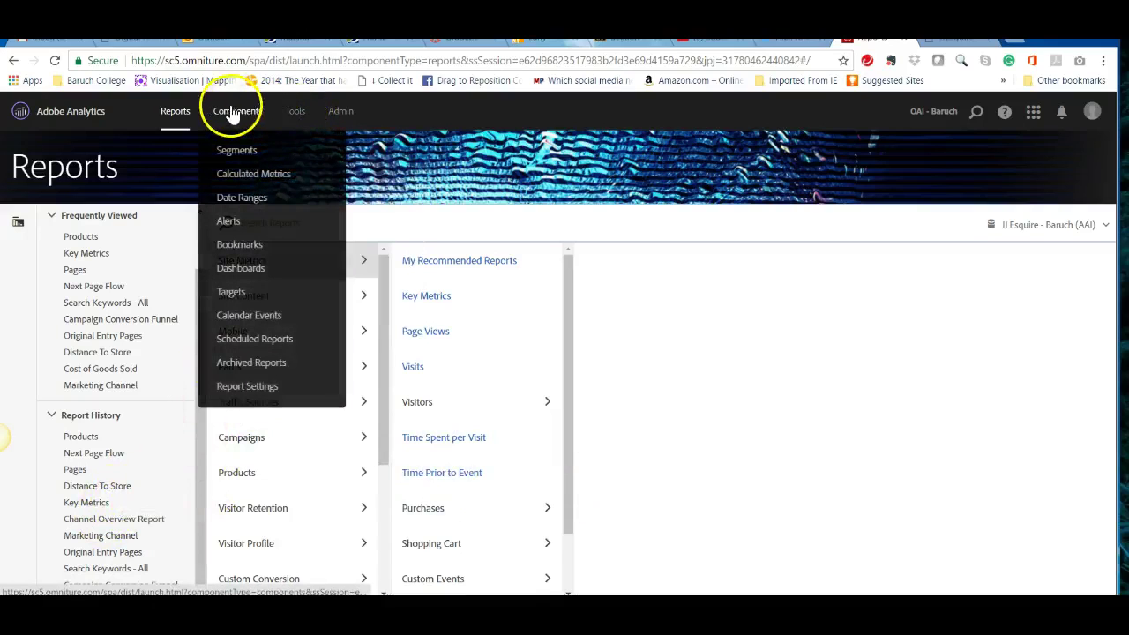
click(238, 153)
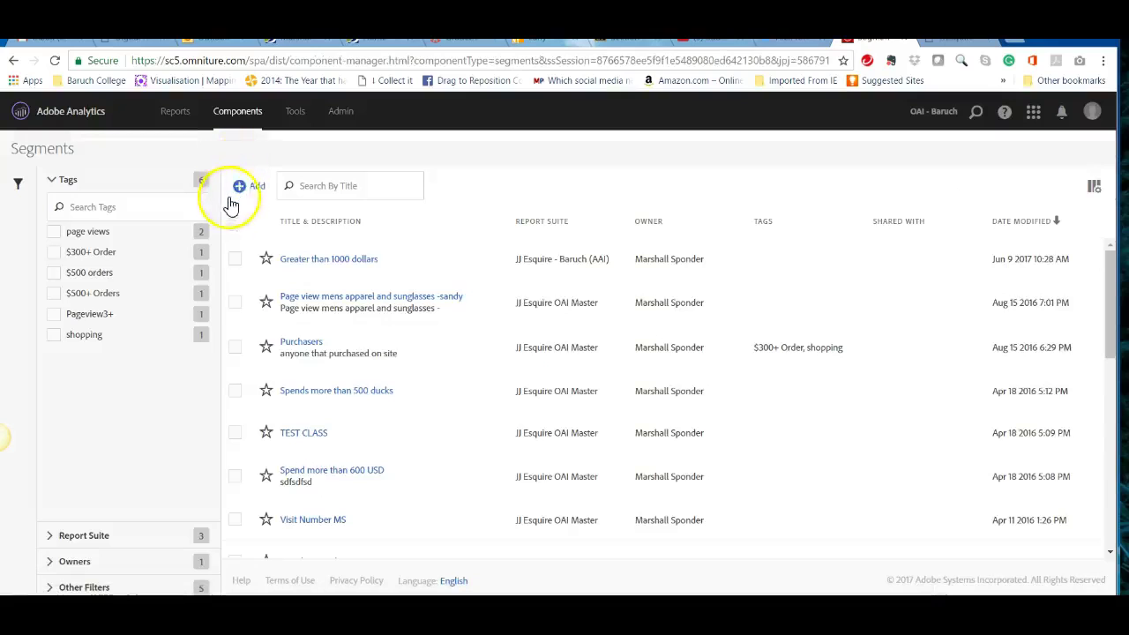
click(257, 196)
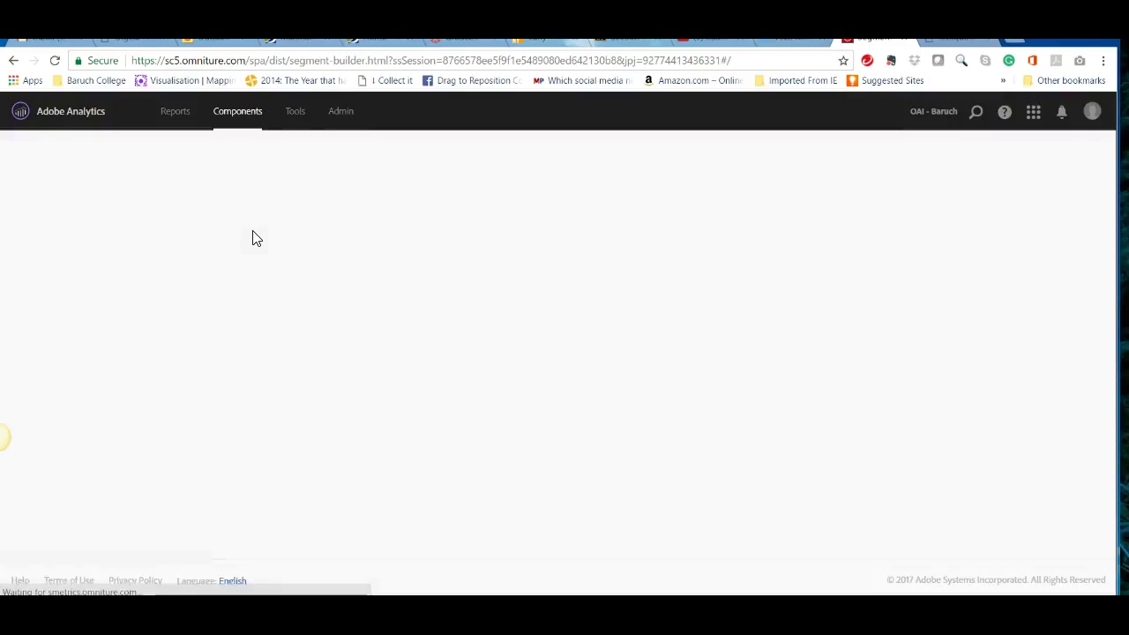
click(272, 209)
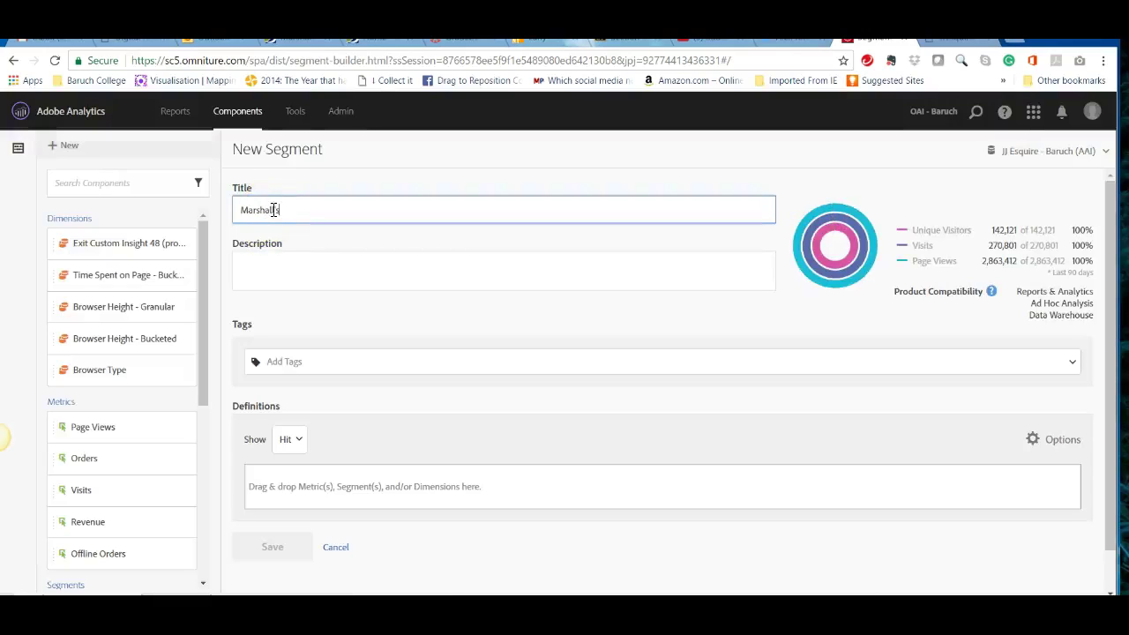
text(Marshall's Test Segment)
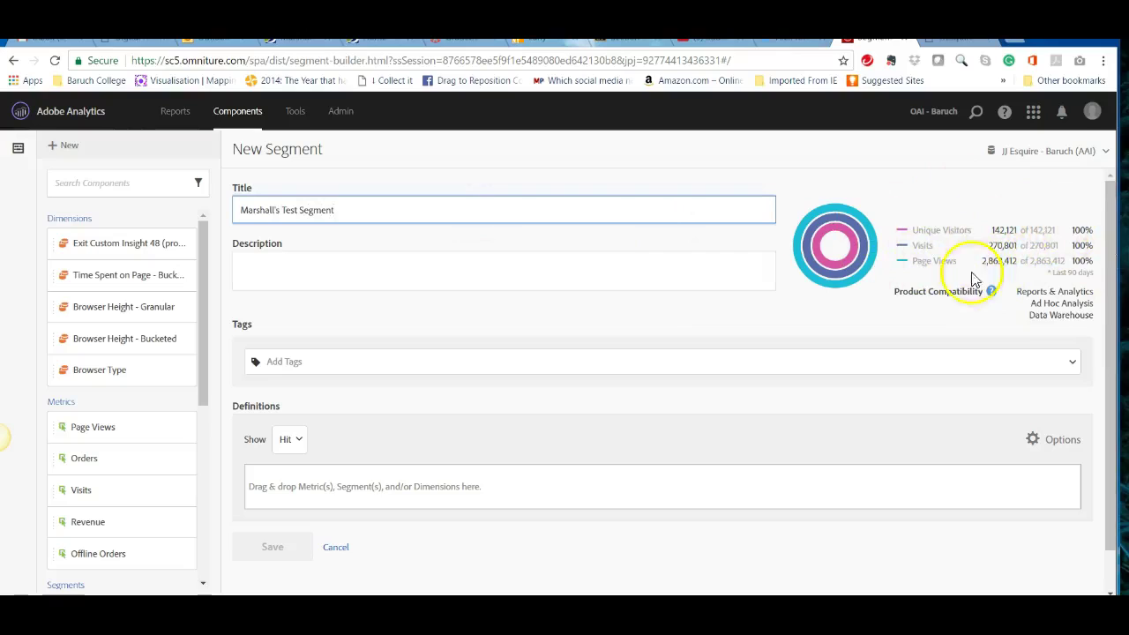
Step: Enter "sssss" as the segment's description and view the tags that can be added
mouse_move(991, 291)
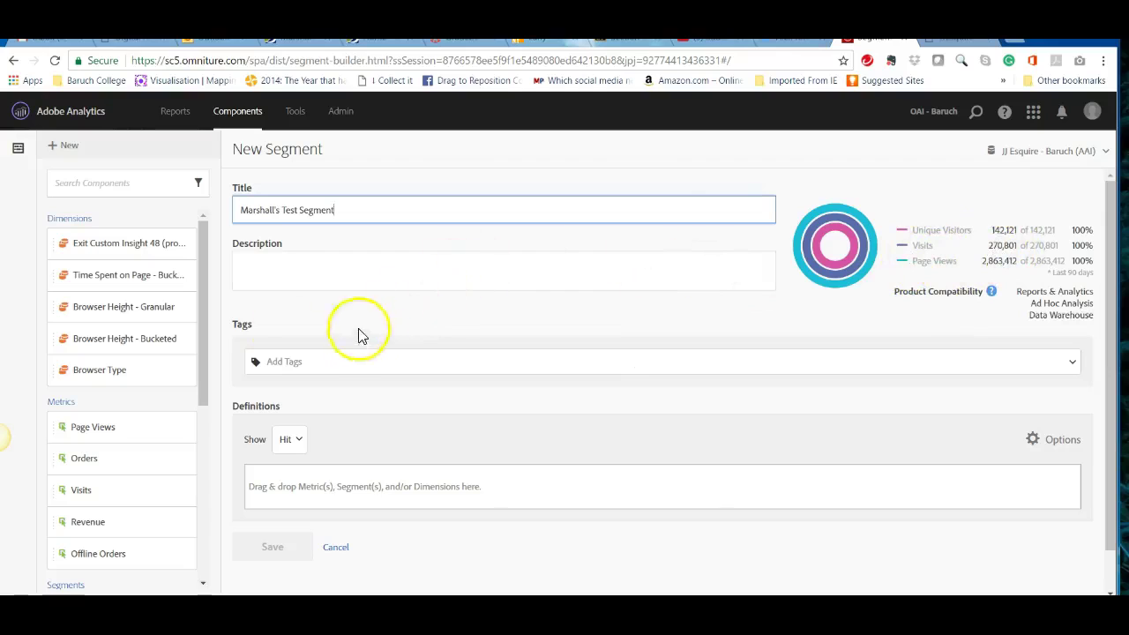
click(85, 378)
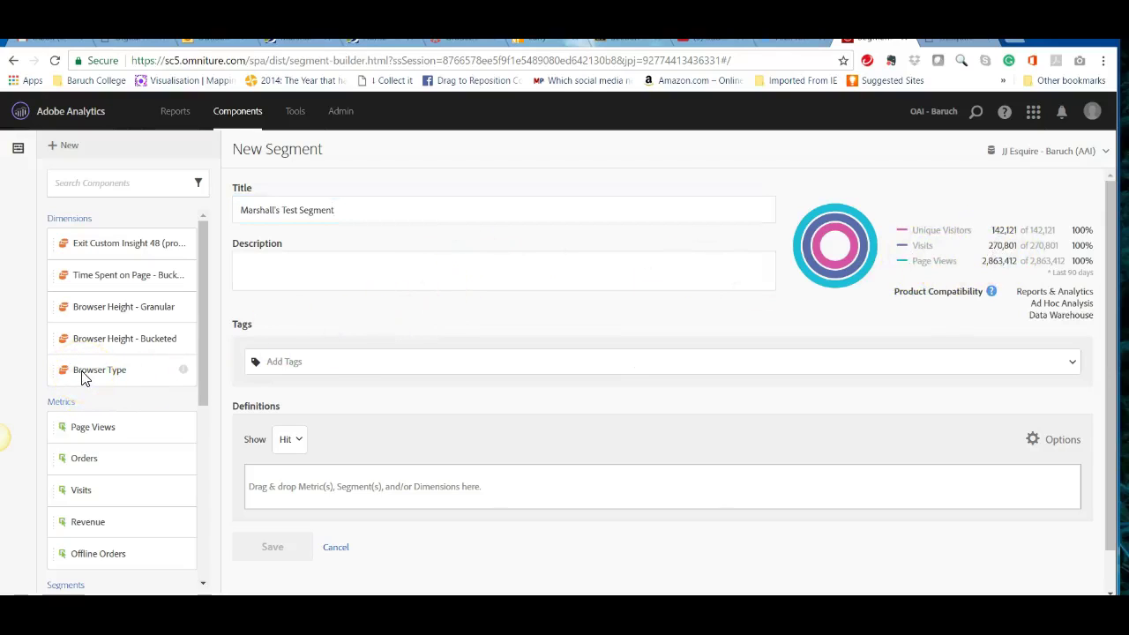
click(263, 258)
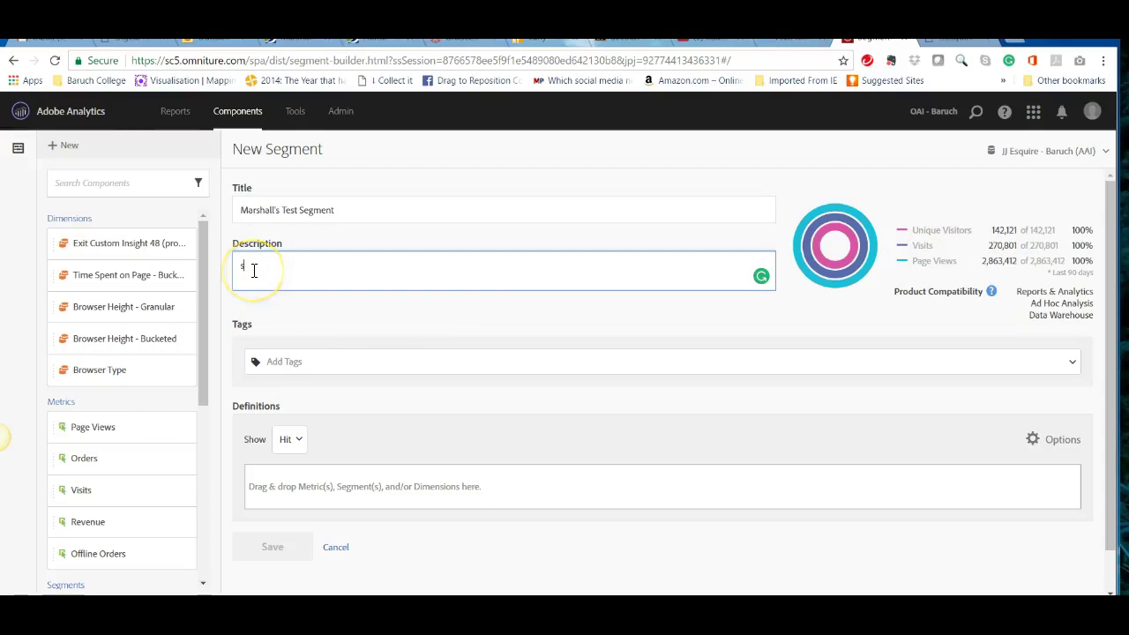
click(273, 354)
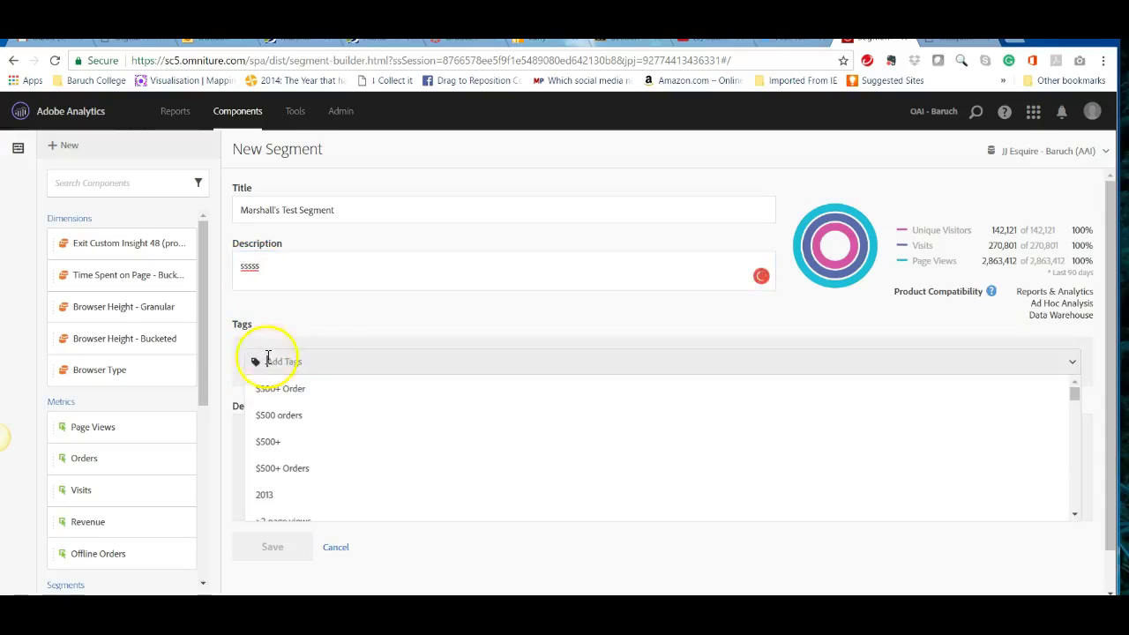
click(310, 323)
Step: Add a Browser Type dimension to the segment definition with the condition equals Nokia
scroll(317, 422, down, 1)
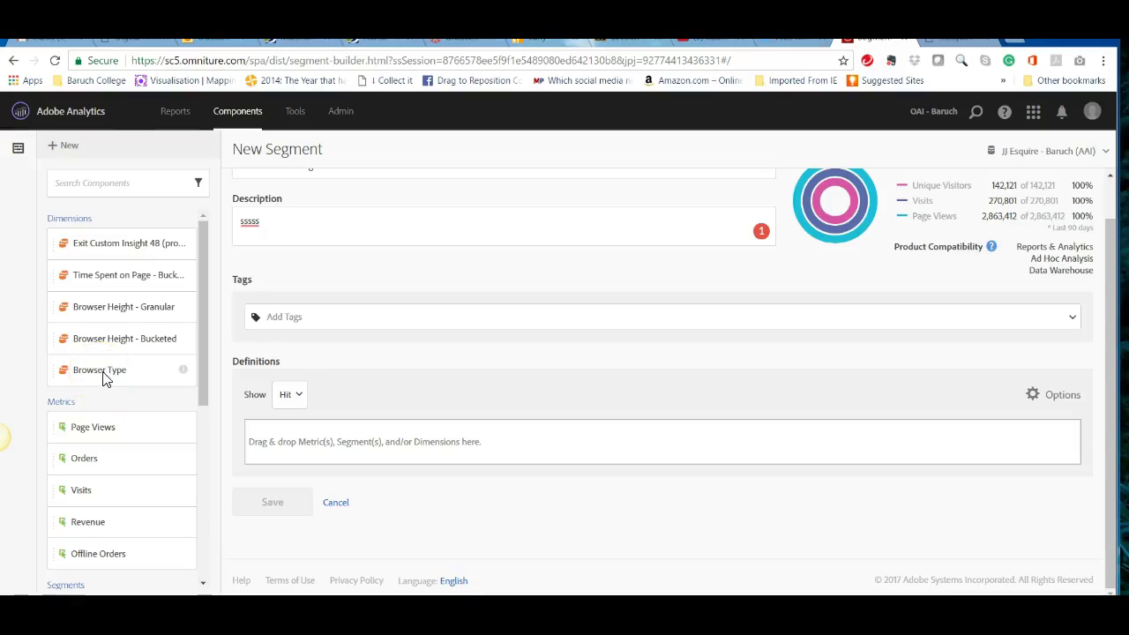
drag(96, 375, 317, 437)
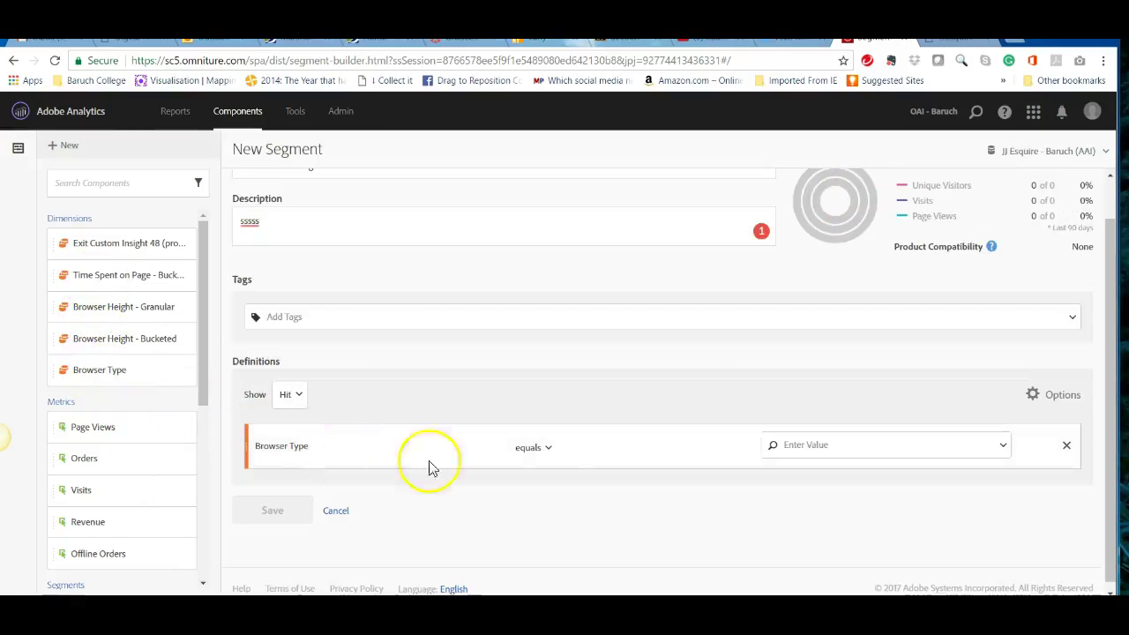
click(1001, 452)
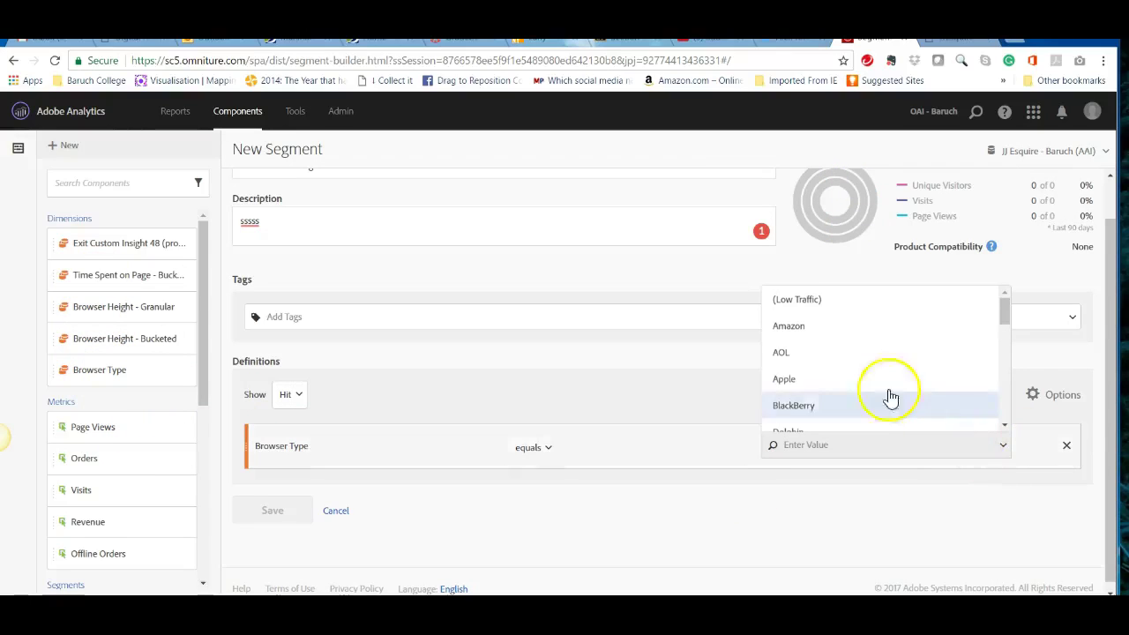
drag(1004, 321, 1000, 374)
click(869, 363)
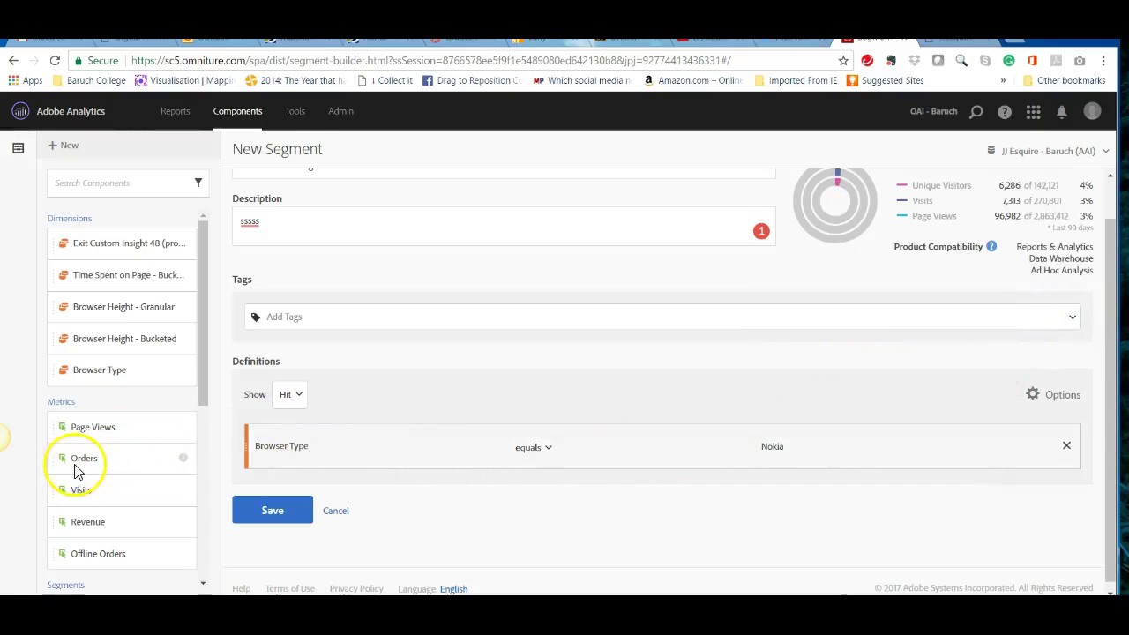
Step: Add the Orders metric to the segment definition with the condition is greater than or equal to 50
drag(75, 465, 403, 471)
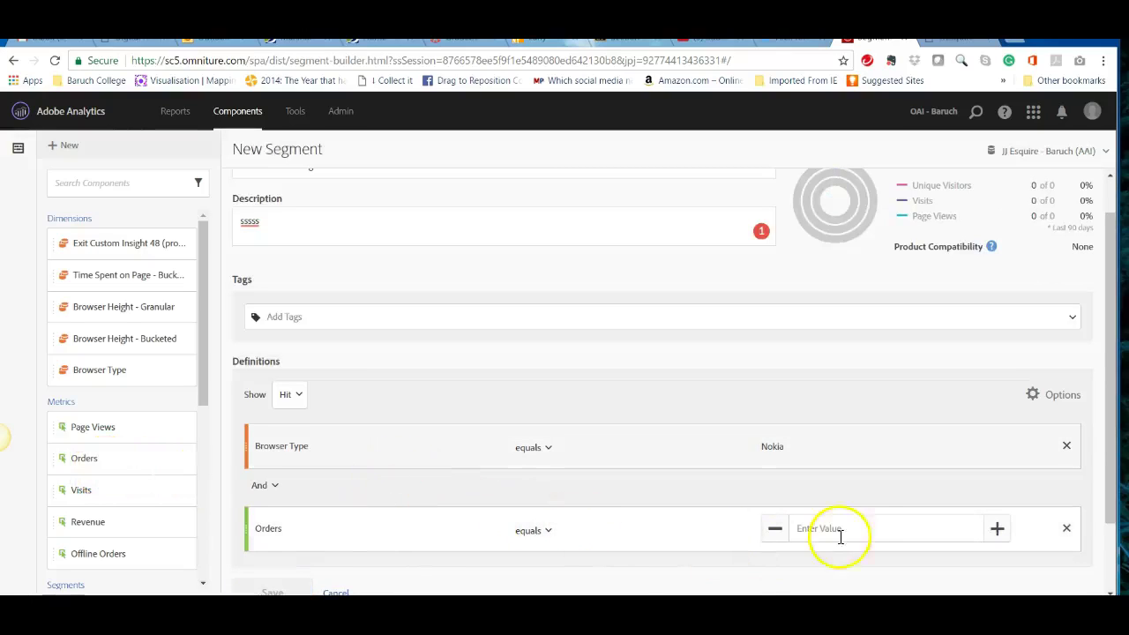
click(901, 532)
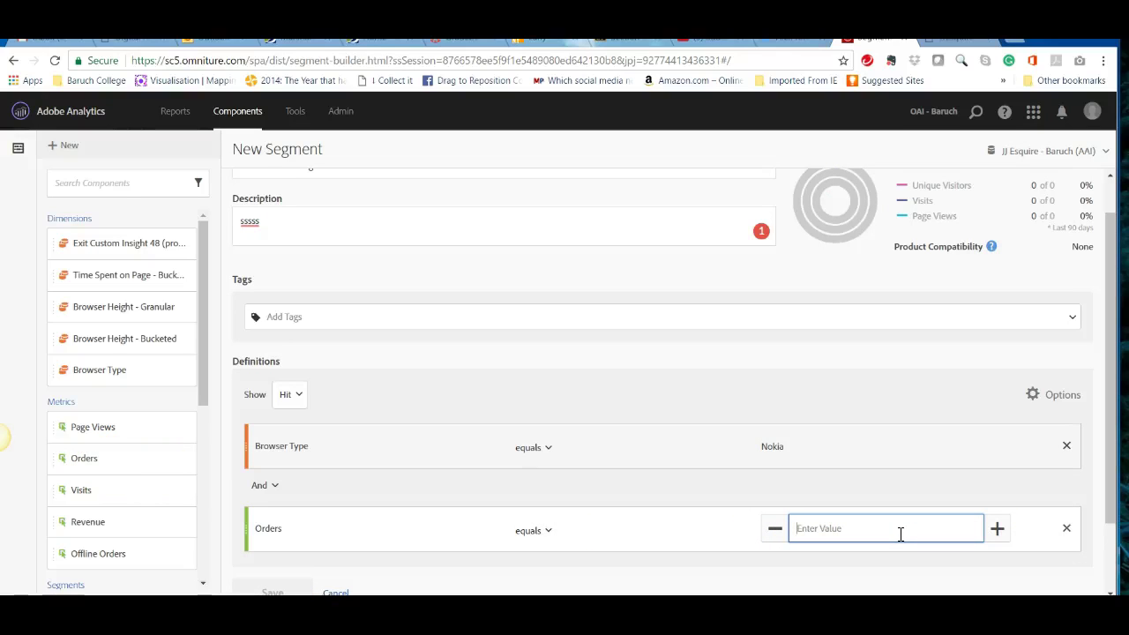
click(538, 530)
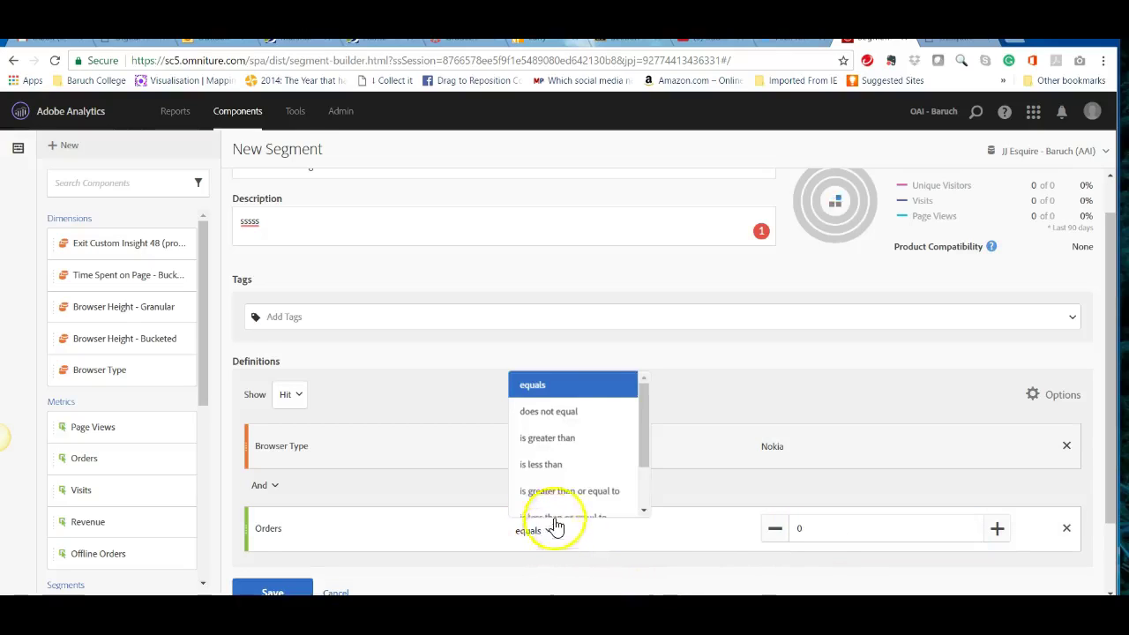
click(557, 501)
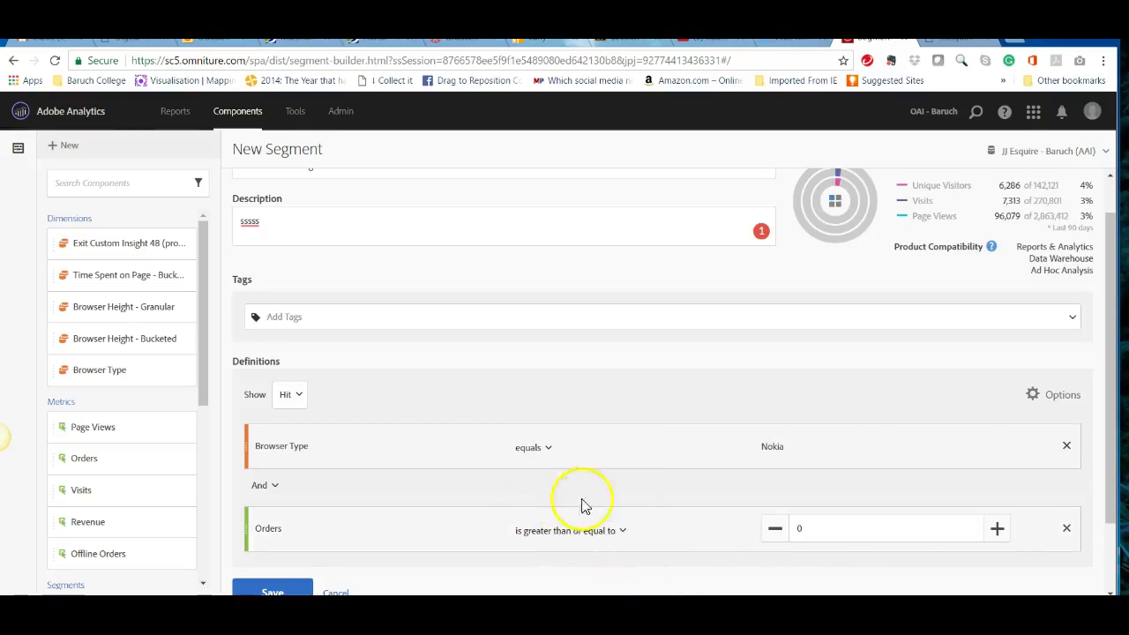
click(820, 532)
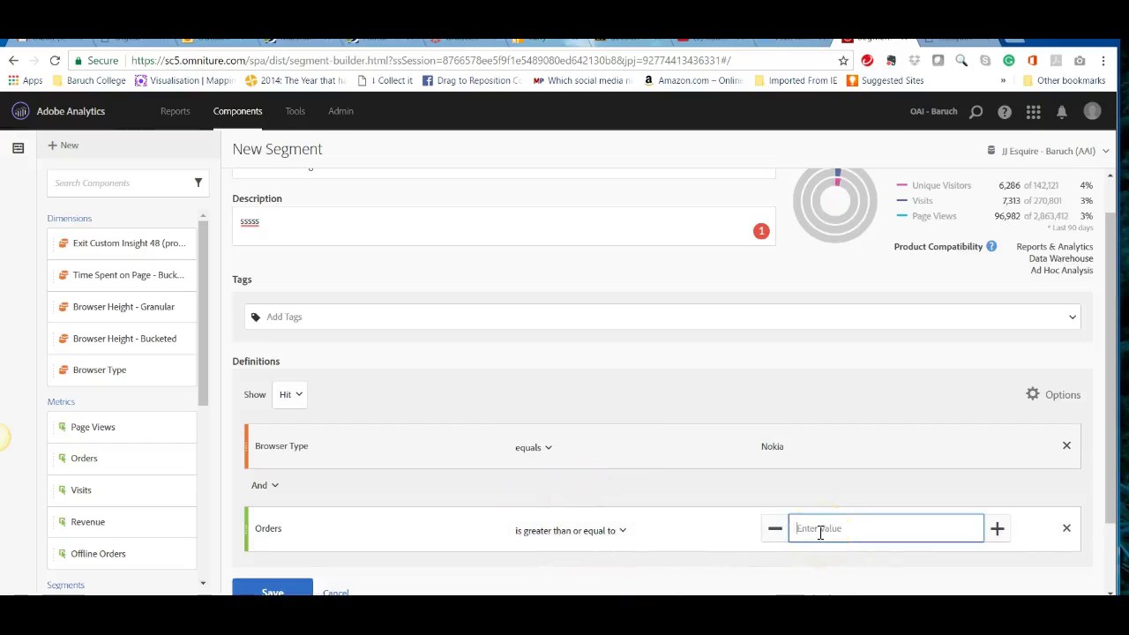
text(50)
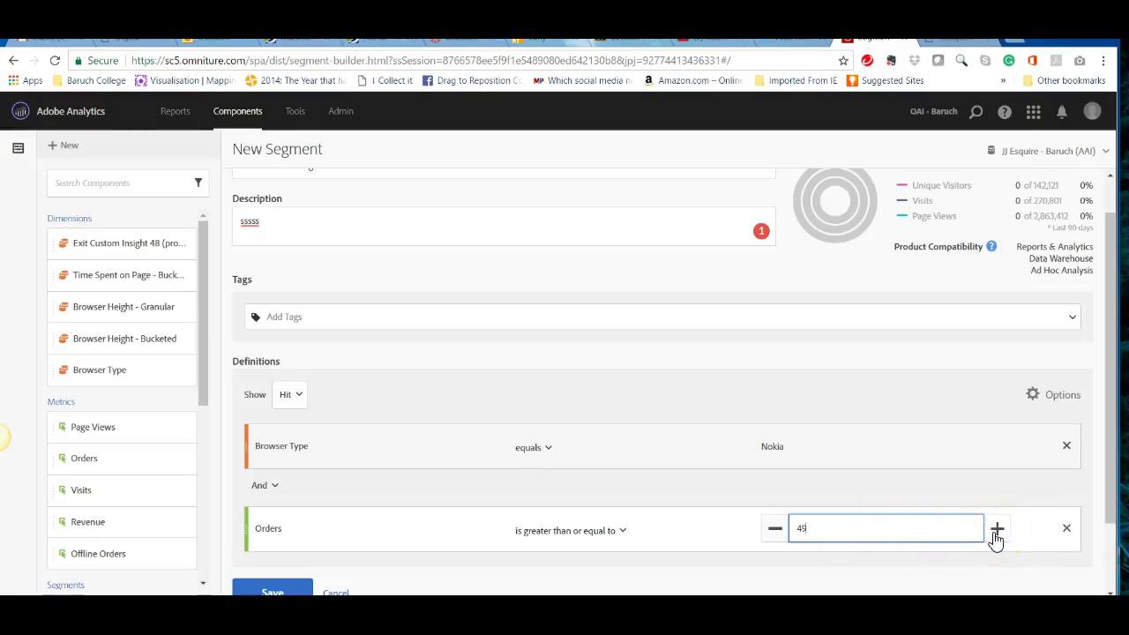
click(987, 532)
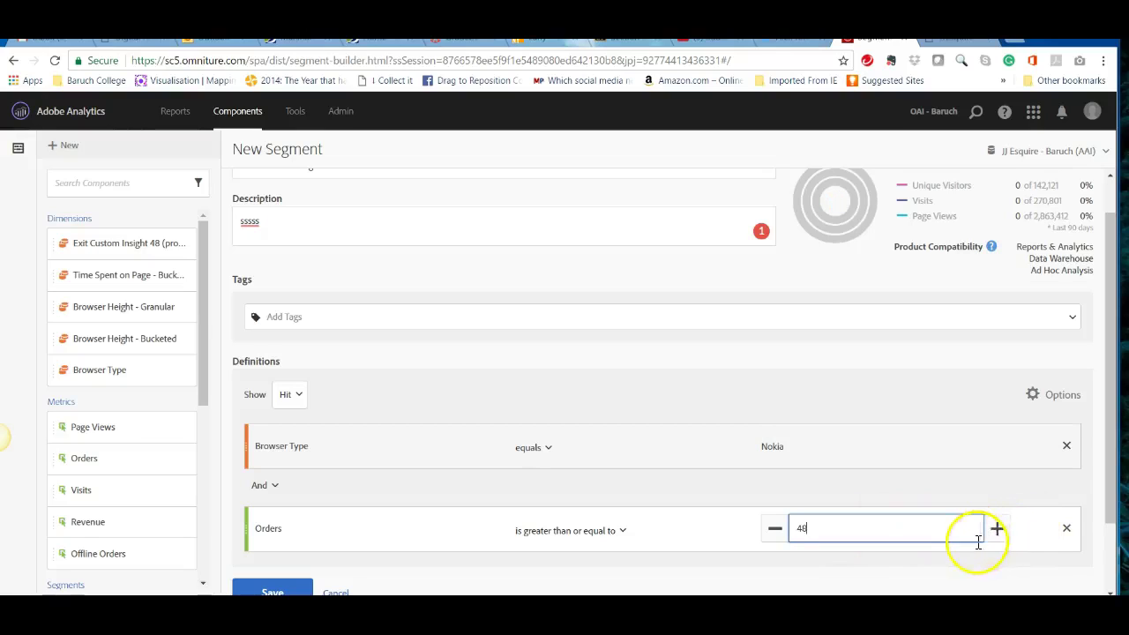
click(996, 531)
click(996, 531)
scroll(75, 558, down, 1)
scroll(75, 557, down, 1)
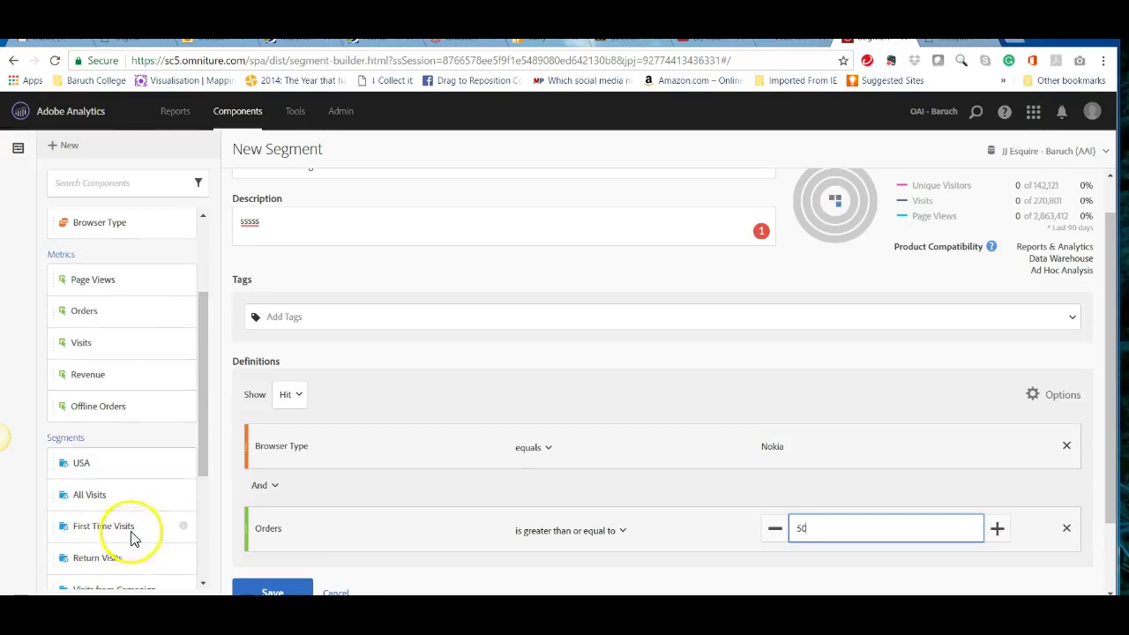
click(274, 589)
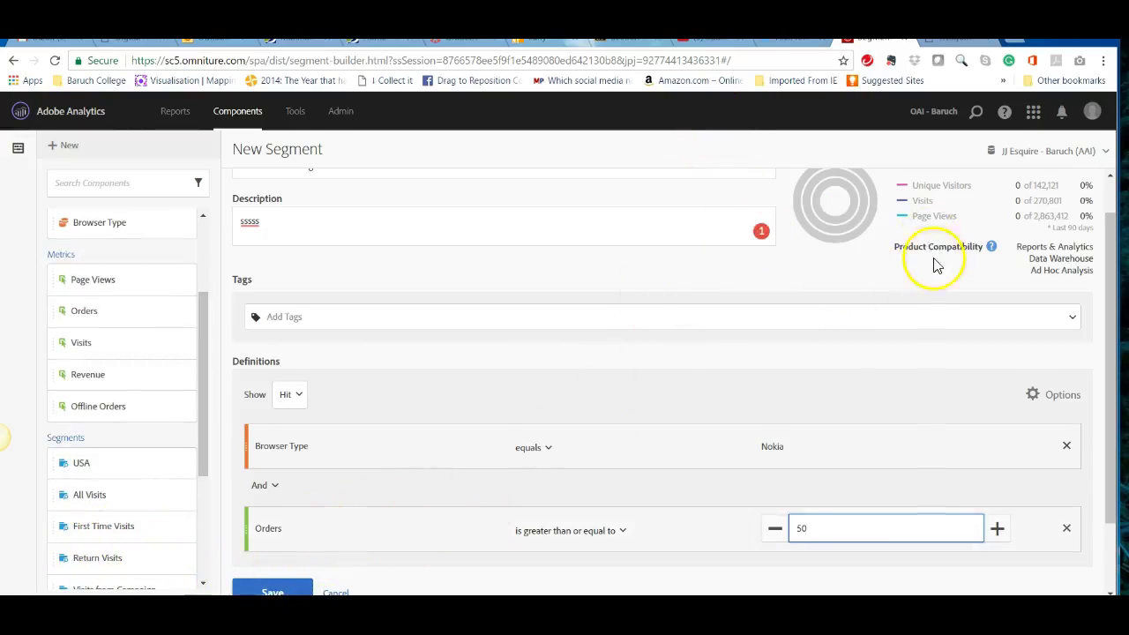
Step: Try Visitor as the Show level of the segment definition, settle on Visit, and check the segment's figures
scroll(933, 260, up, 1)
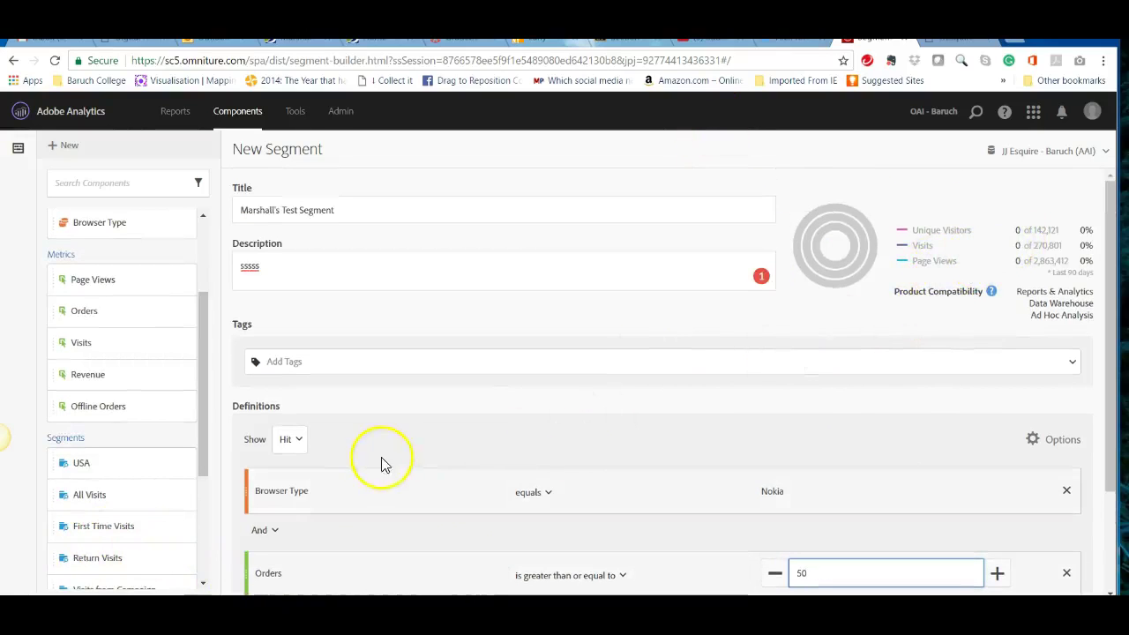
click(298, 440)
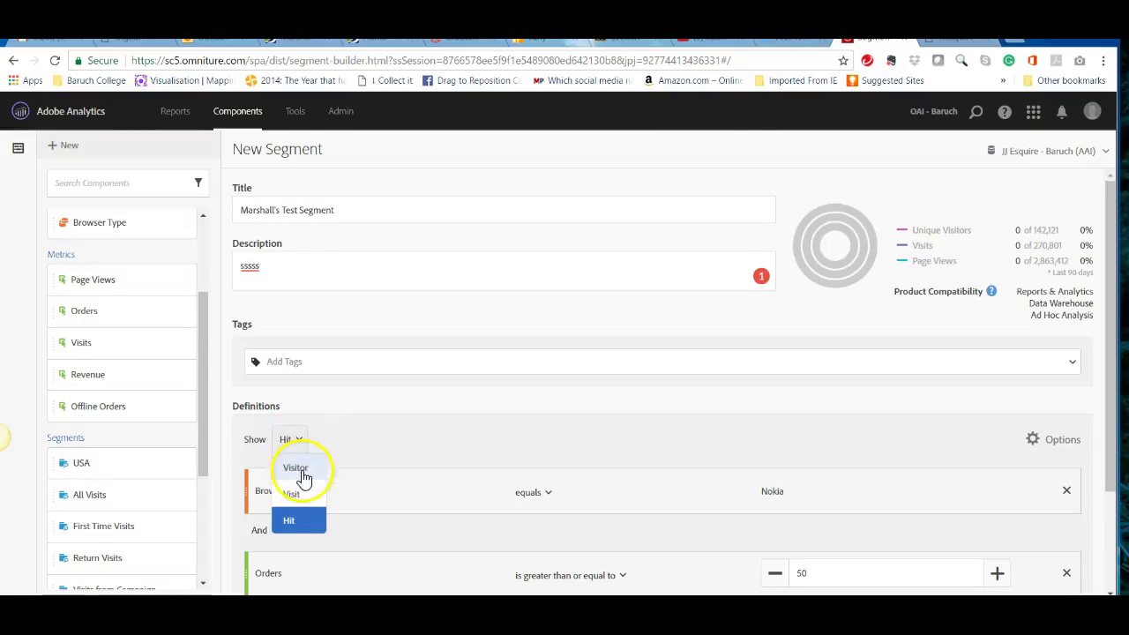
click(294, 468)
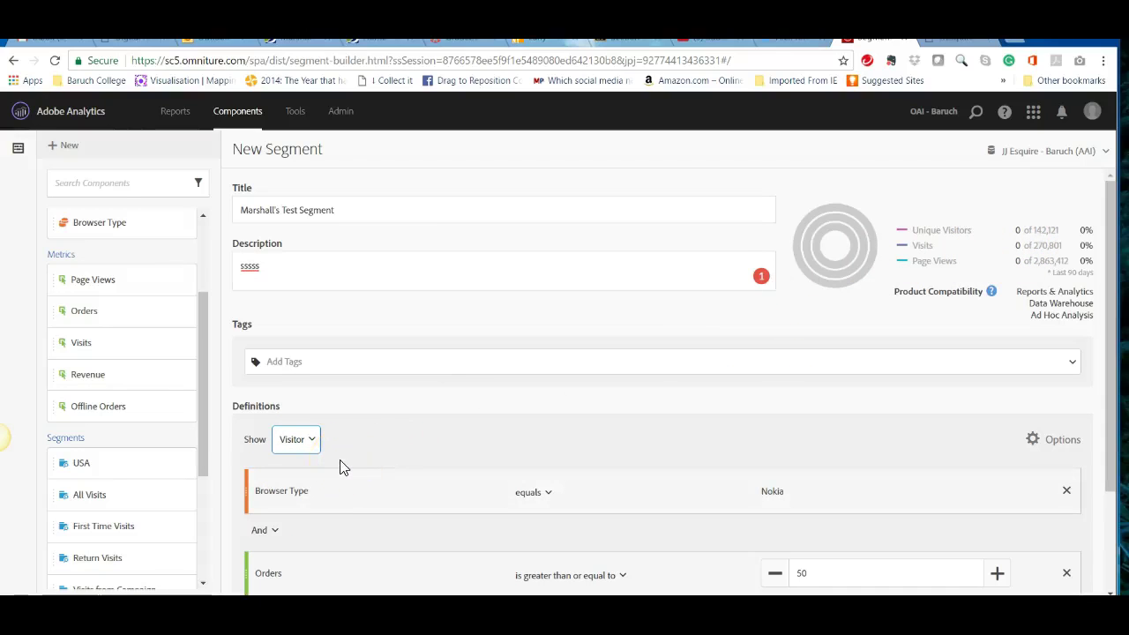
click(309, 441)
click(299, 501)
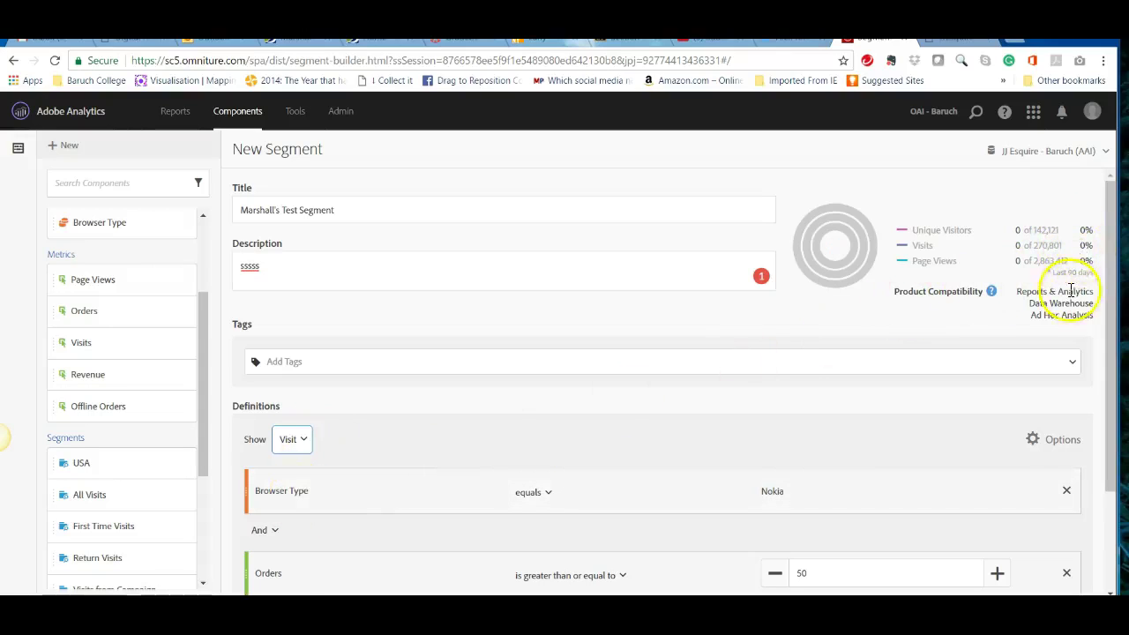
scroll(1064, 300, down, 2)
scroll(1065, 306, up, 2)
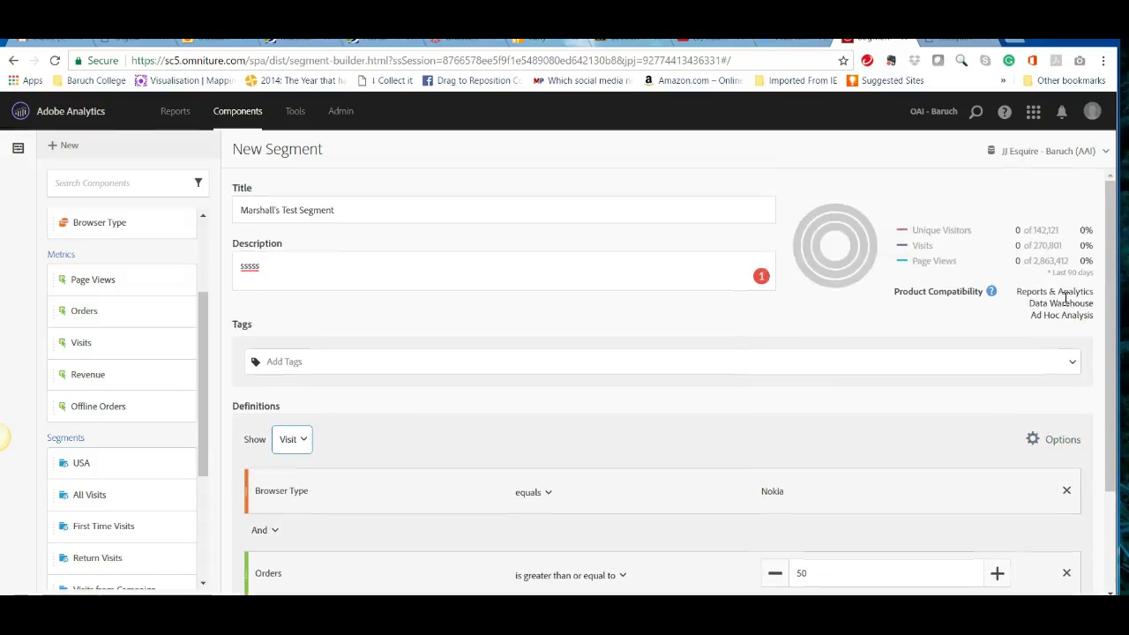
Step: Remove the Nokia condition and add a new Browser Type condition that equals Apple
scroll(794, 300, down, 2)
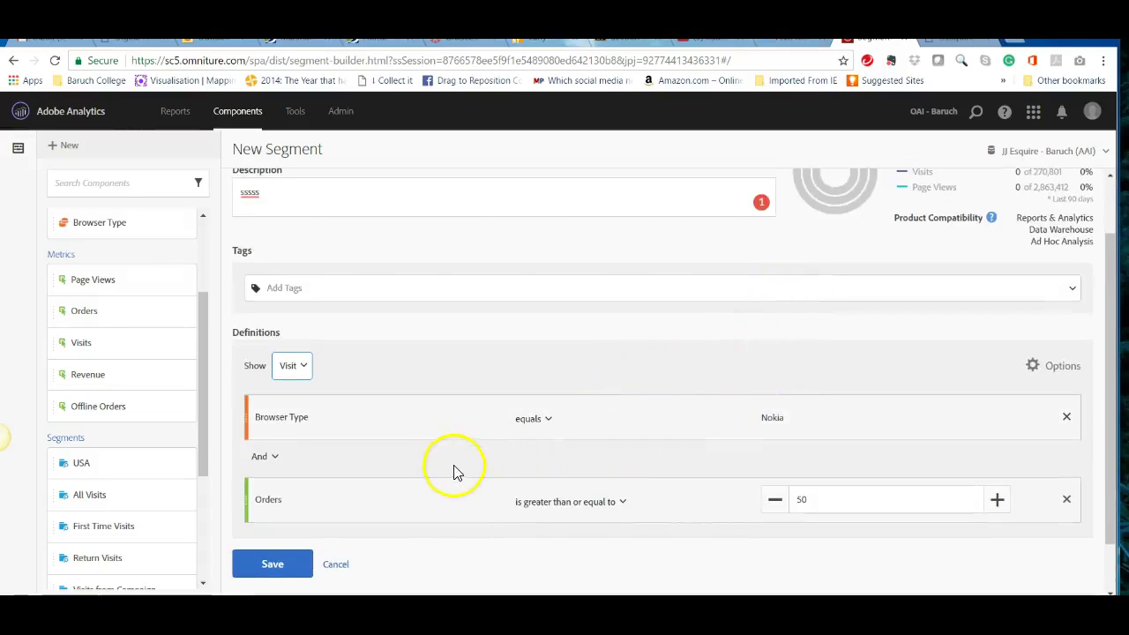
click(1066, 419)
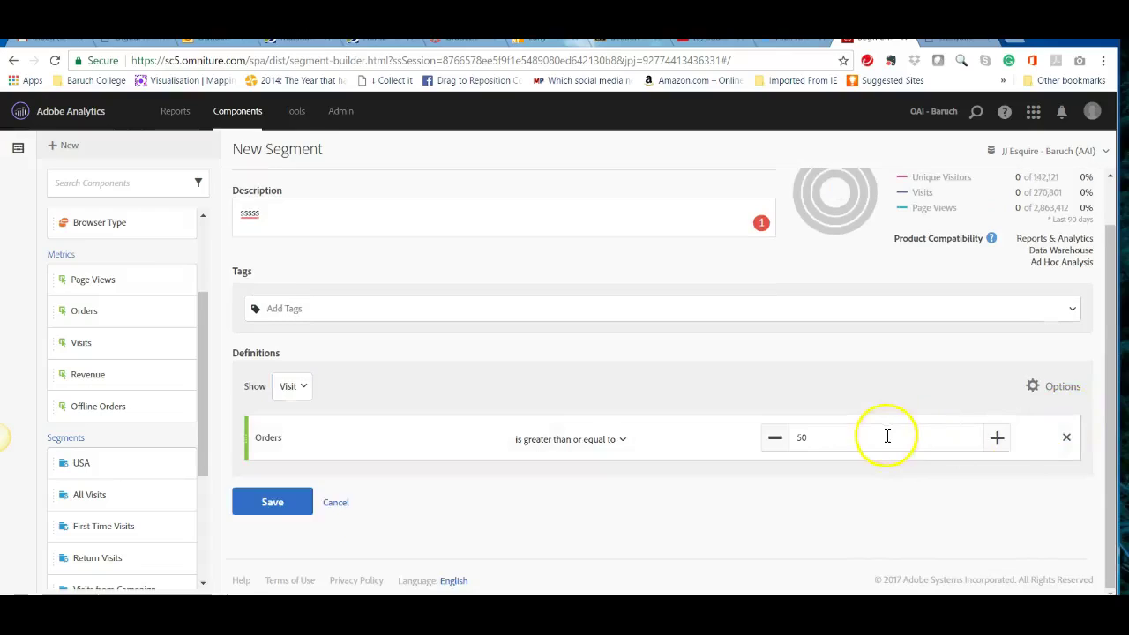
scroll(915, 424, up, 1)
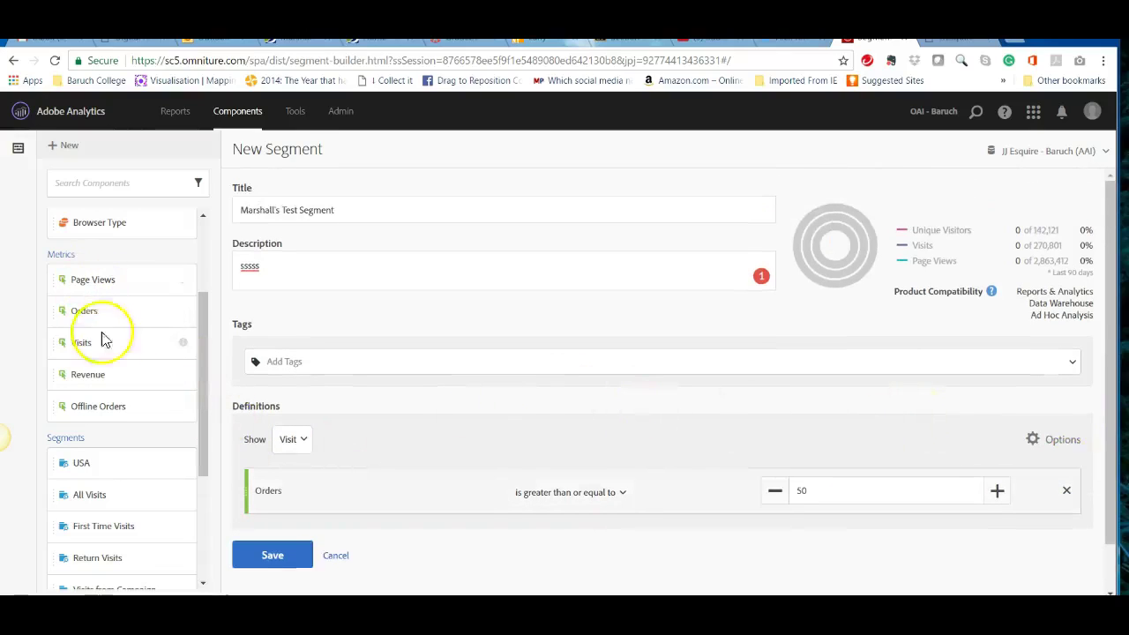
scroll(125, 362, up, 2)
drag(131, 371, 373, 480)
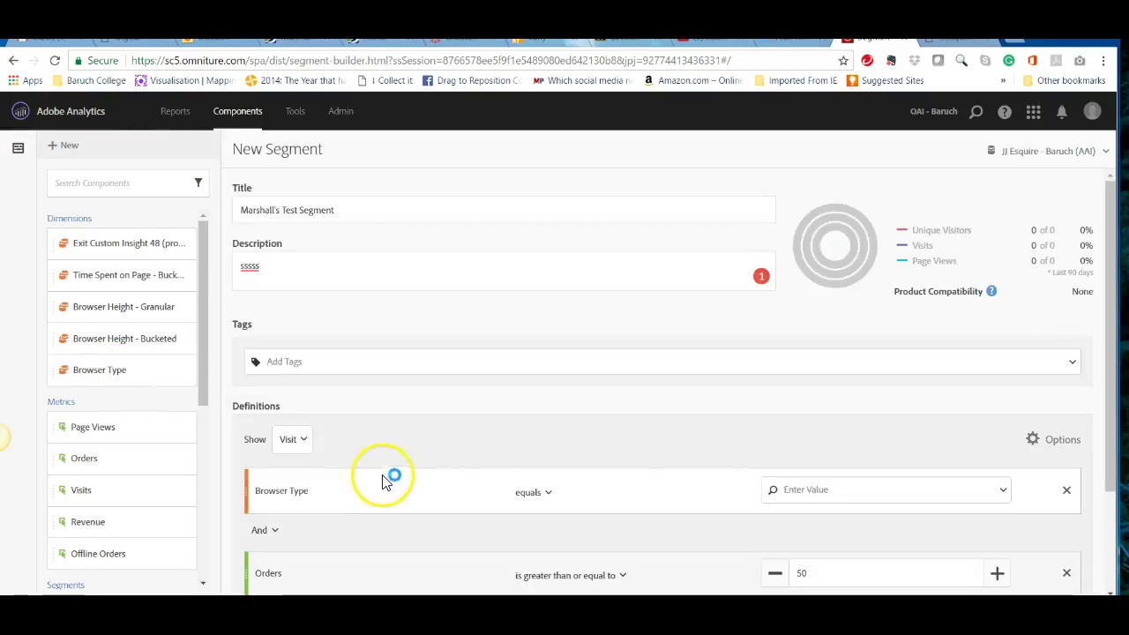
click(1003, 490)
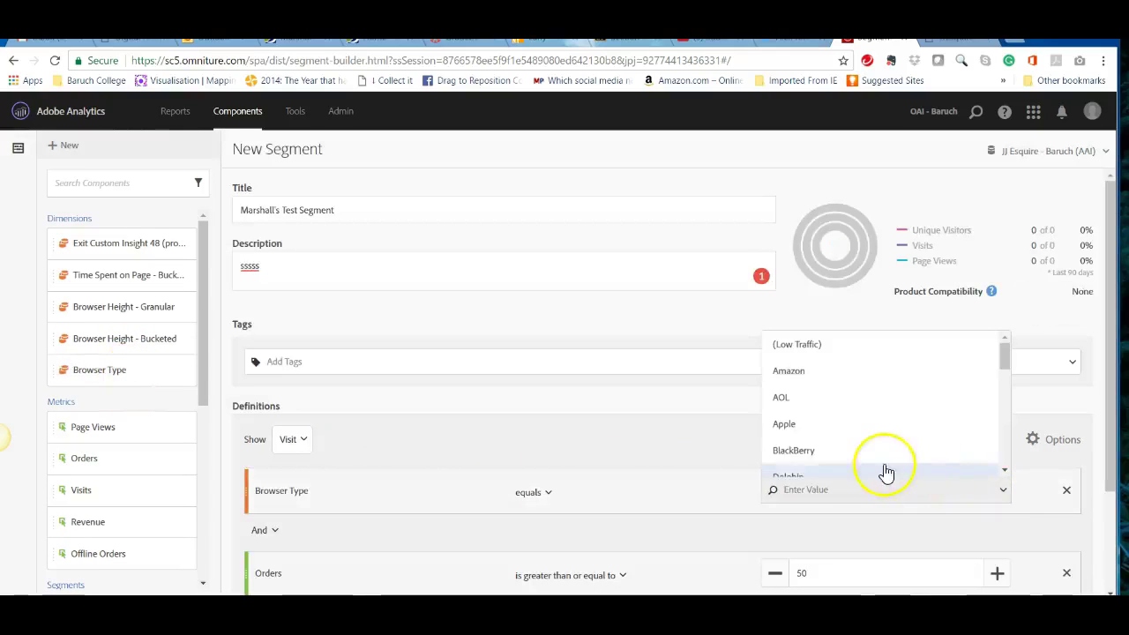
click(847, 446)
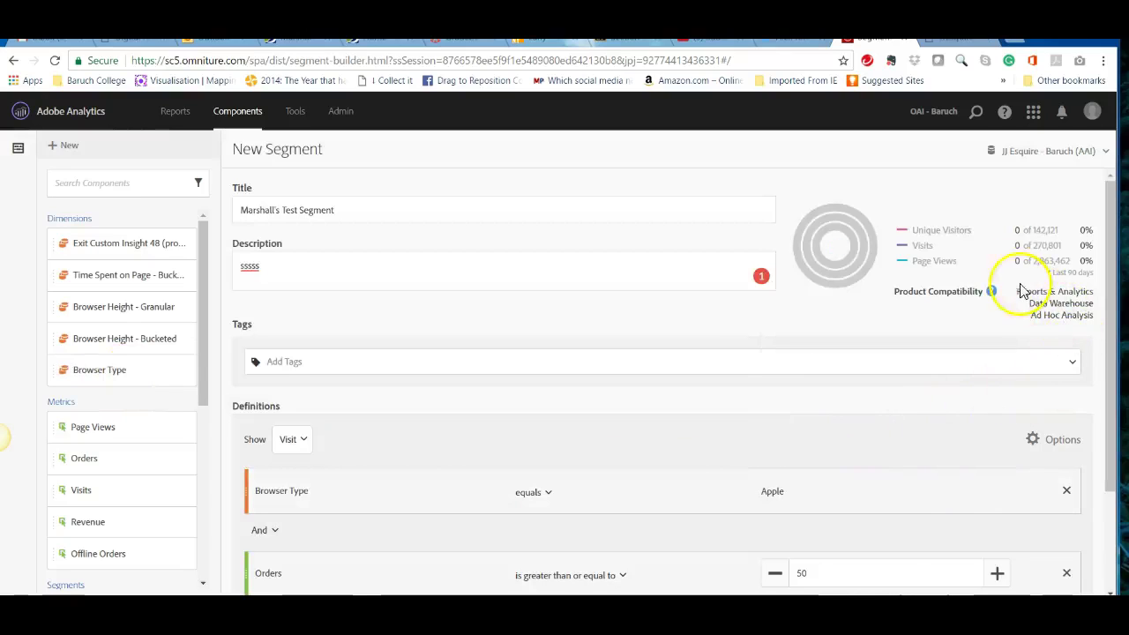
Step: Combine the Browser Type and Orders conditions with Or and check the segment's visitor, visit and page view figures
scroll(961, 286, down, 1)
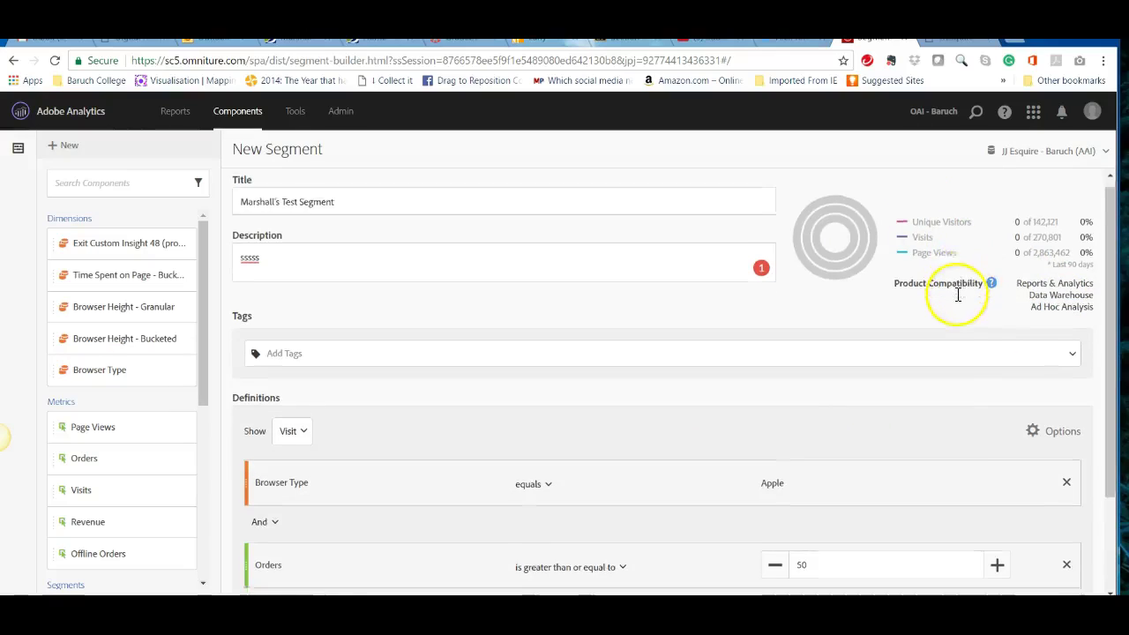
scroll(958, 293, down, 1)
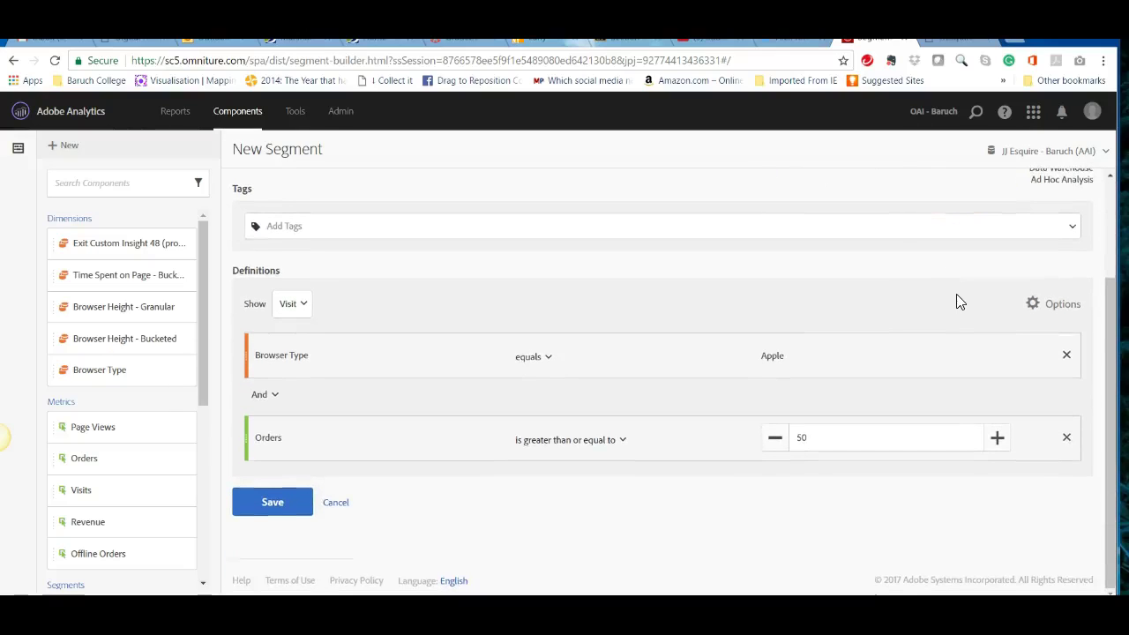
click(284, 403)
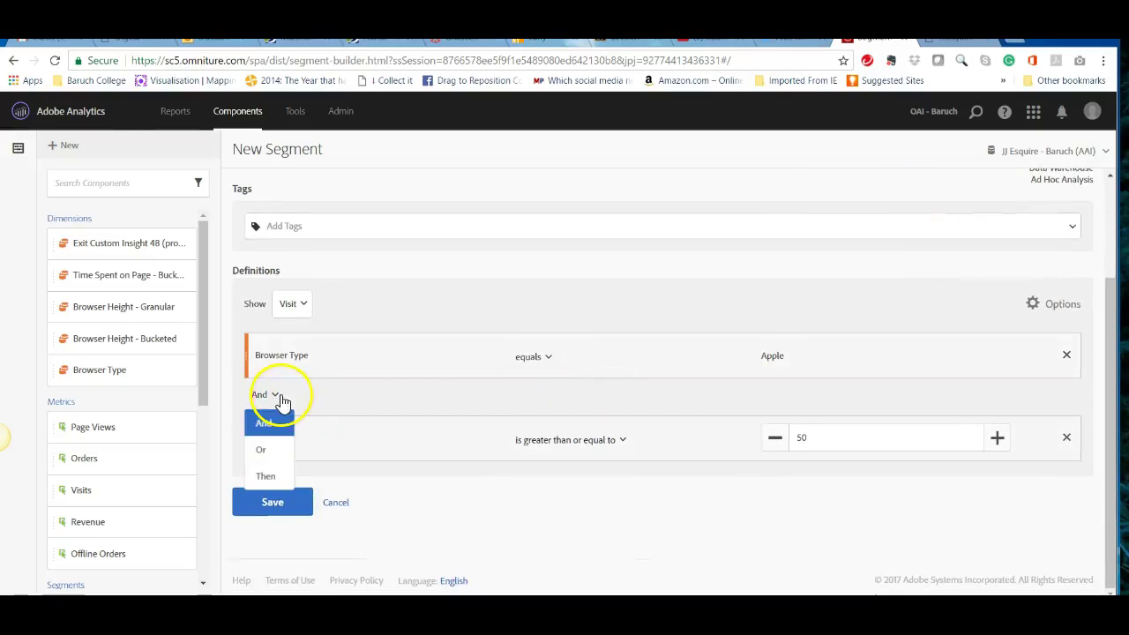
click(274, 451)
scroll(850, 385, up, 2)
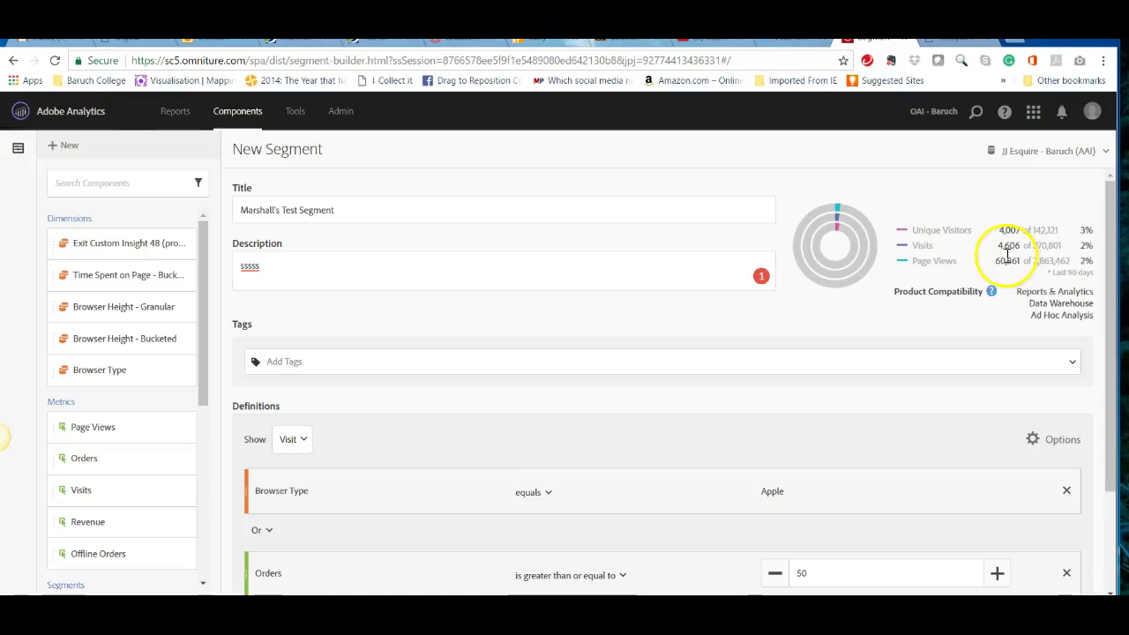
scroll(1003, 257, down, 1)
mouse_move(990, 214)
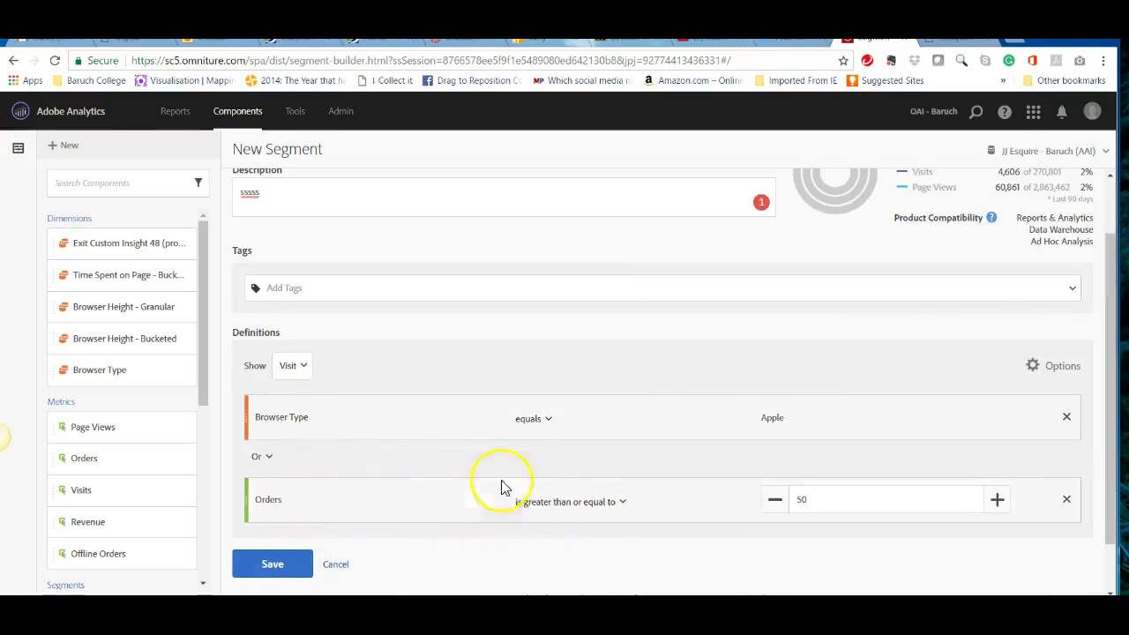
Step: Save the new segment and return to the Reports overview
click(295, 569)
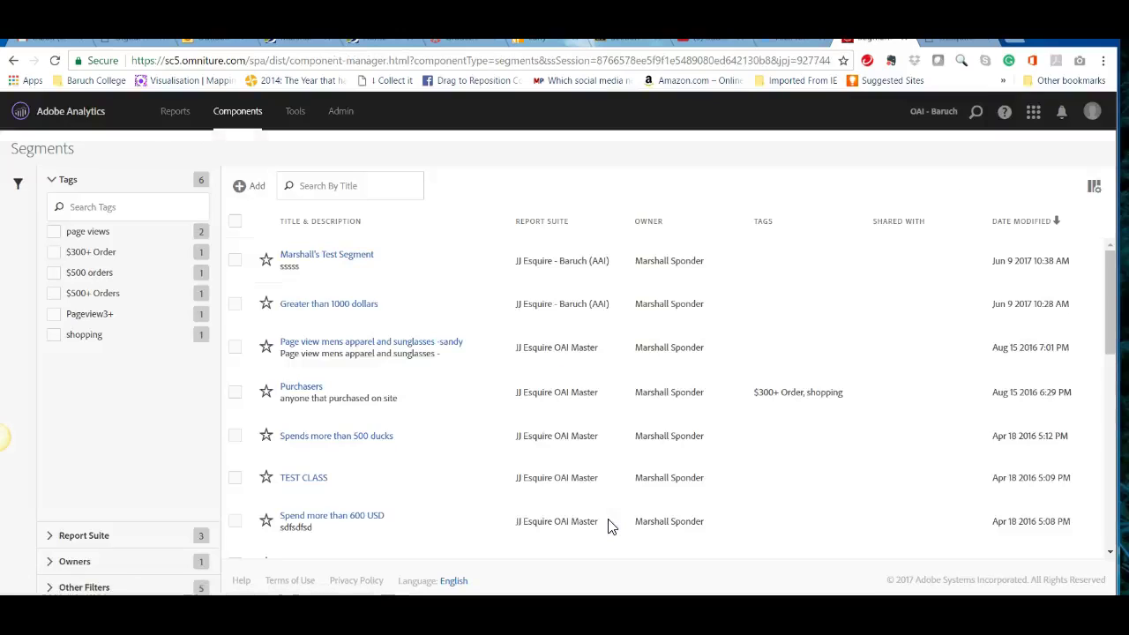
click(179, 122)
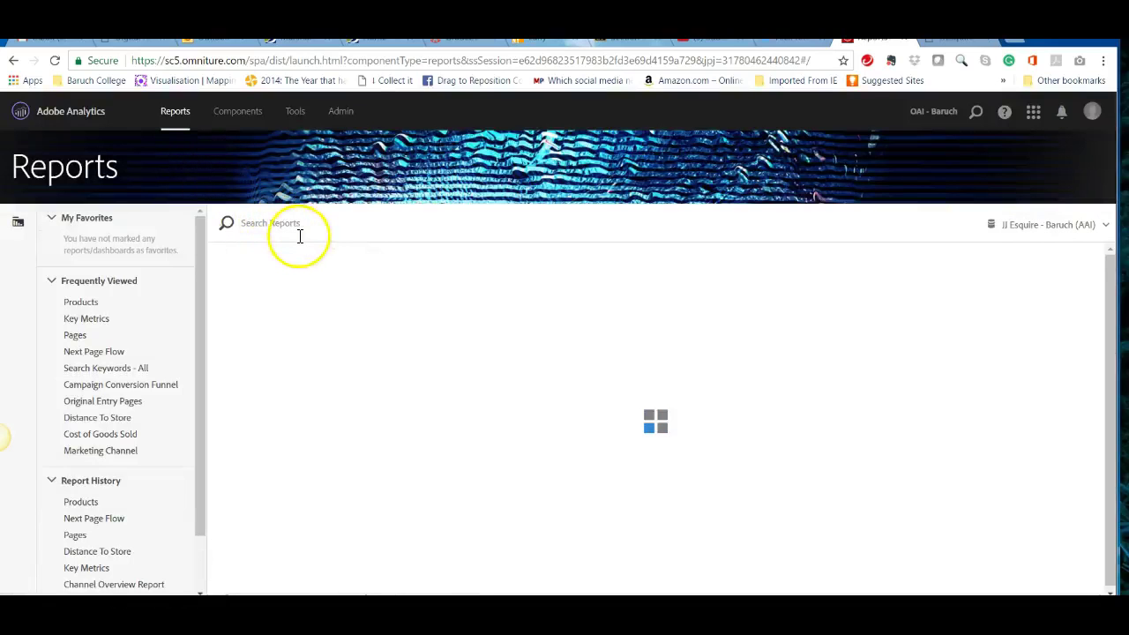
Step: Open the Pages report and review its page visits compared with the Greater than 1000 dollars segment
click(75, 336)
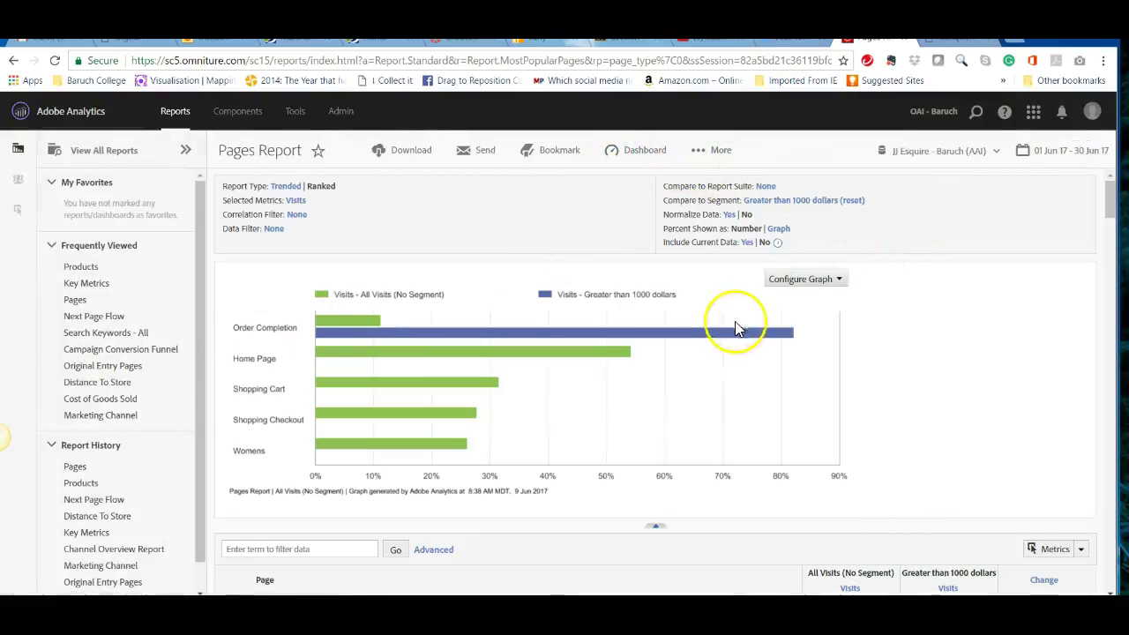
scroll(731, 326, down, 5)
scroll(732, 336, up, 6)
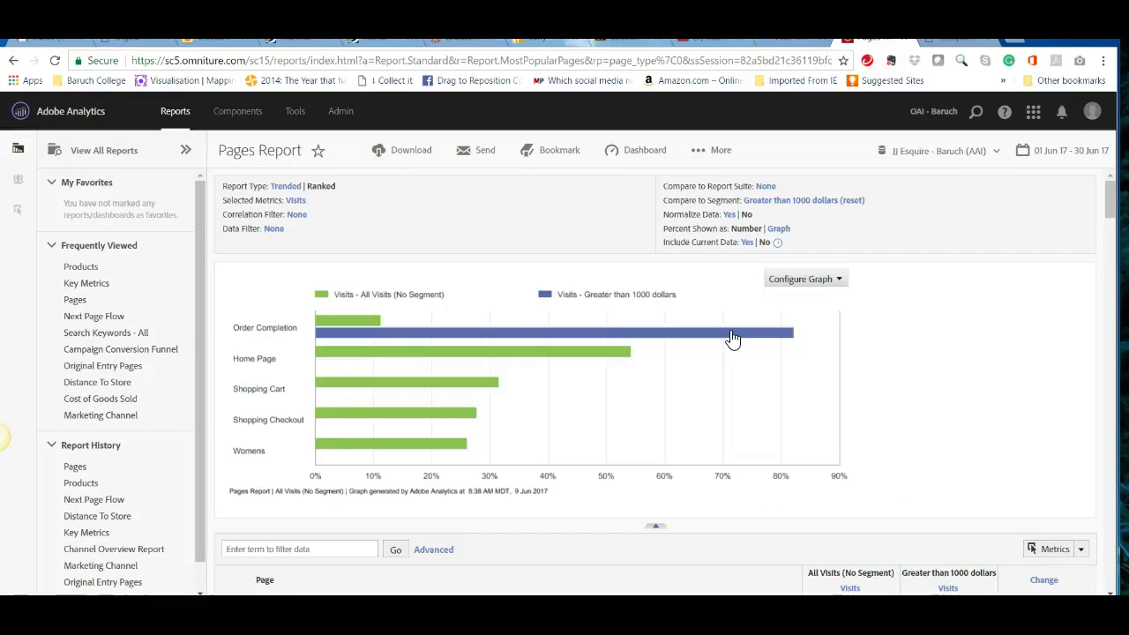
scroll(732, 338, down, 3)
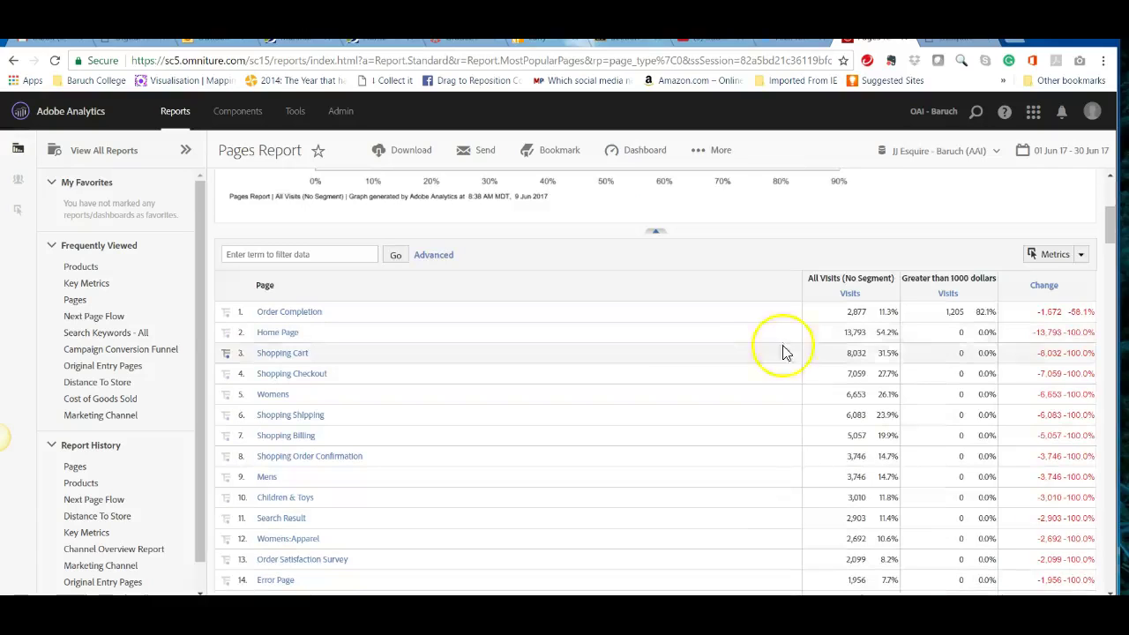
scroll(966, 302, up, 1)
scroll(966, 303, up, 3)
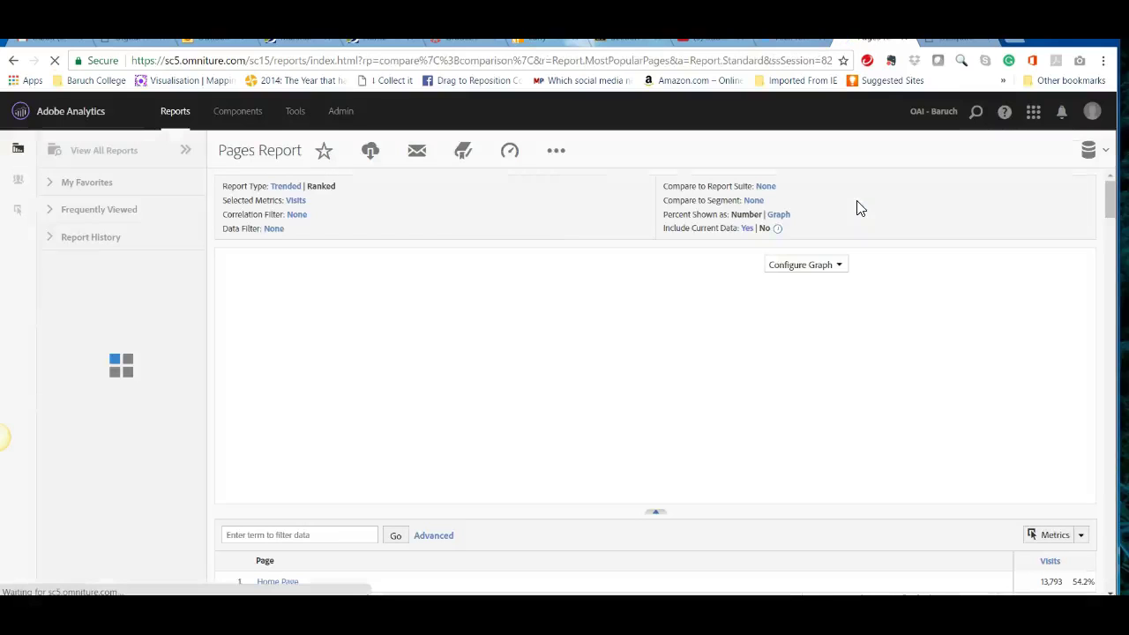
Step: Compare the Pages report to the newly saved test segment instead of the Greater than 1000 dollars segment
click(754, 202)
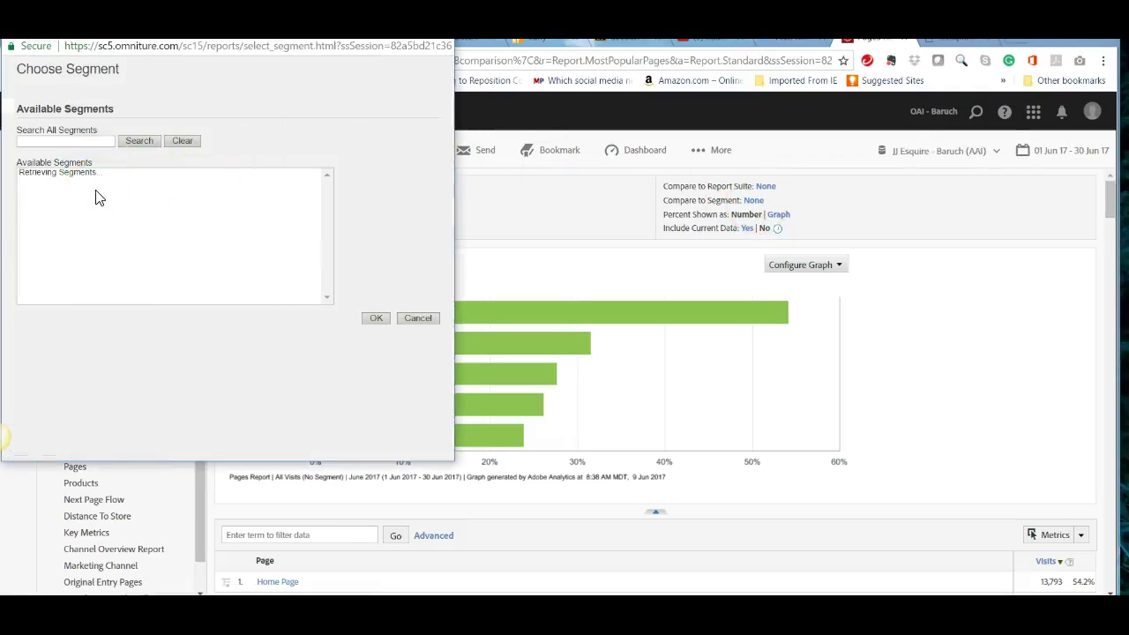
scroll(97, 199, down, 3)
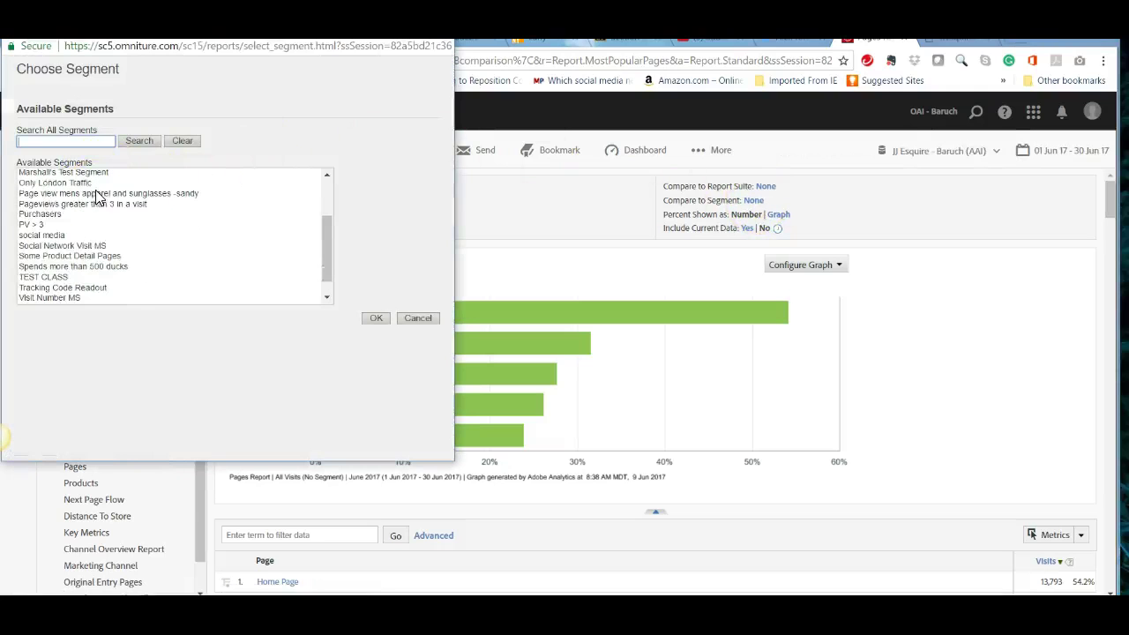
scroll(97, 199, up, 3)
click(79, 236)
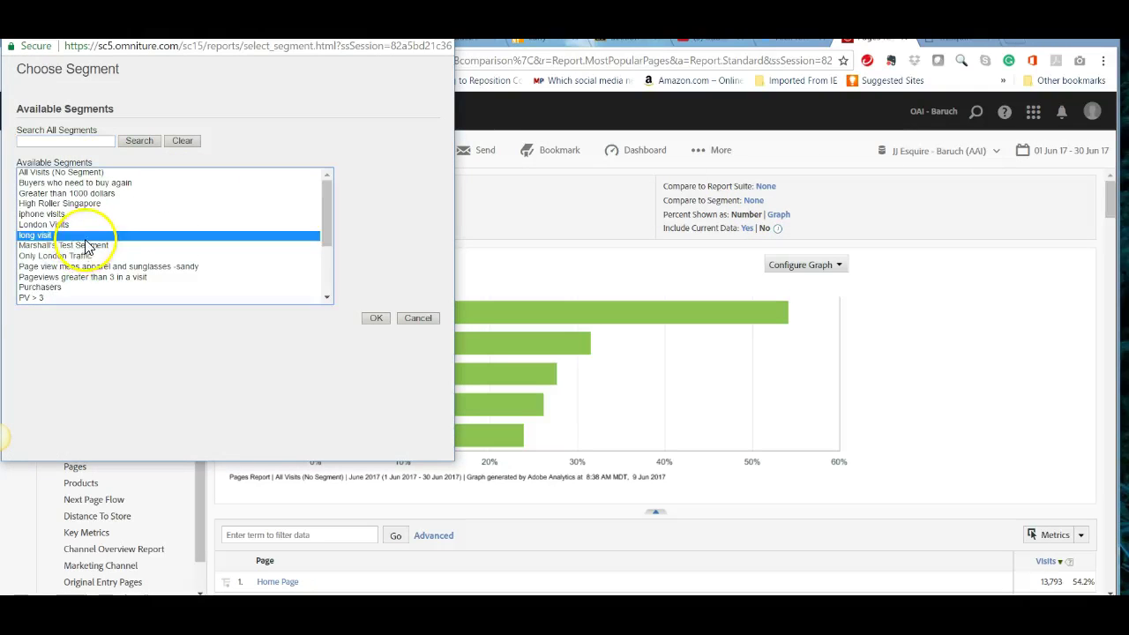
click(79, 245)
click(377, 323)
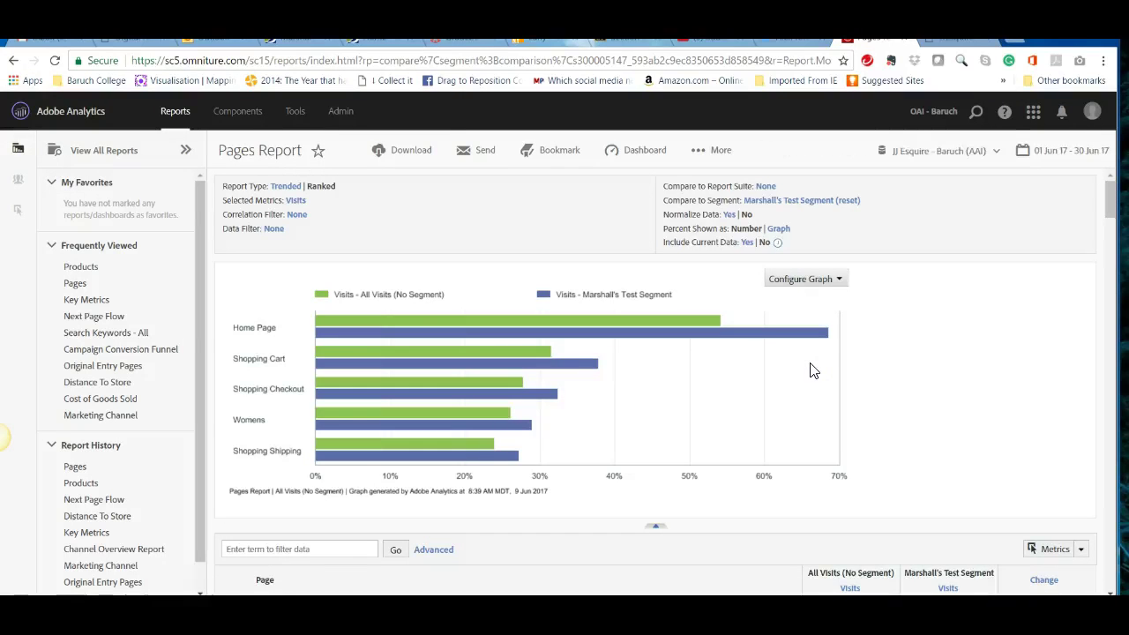
Step: Examine the visits per page for all visits against the test segment in the Pages report's table and graph
scroll(814, 370, down, 3)
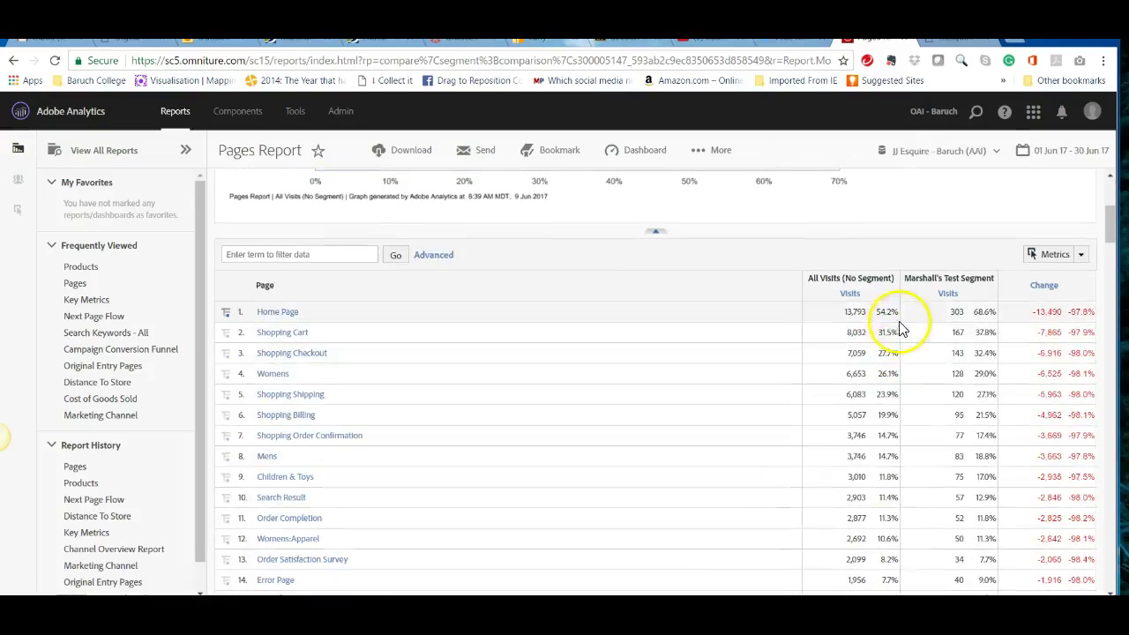
click(976, 318)
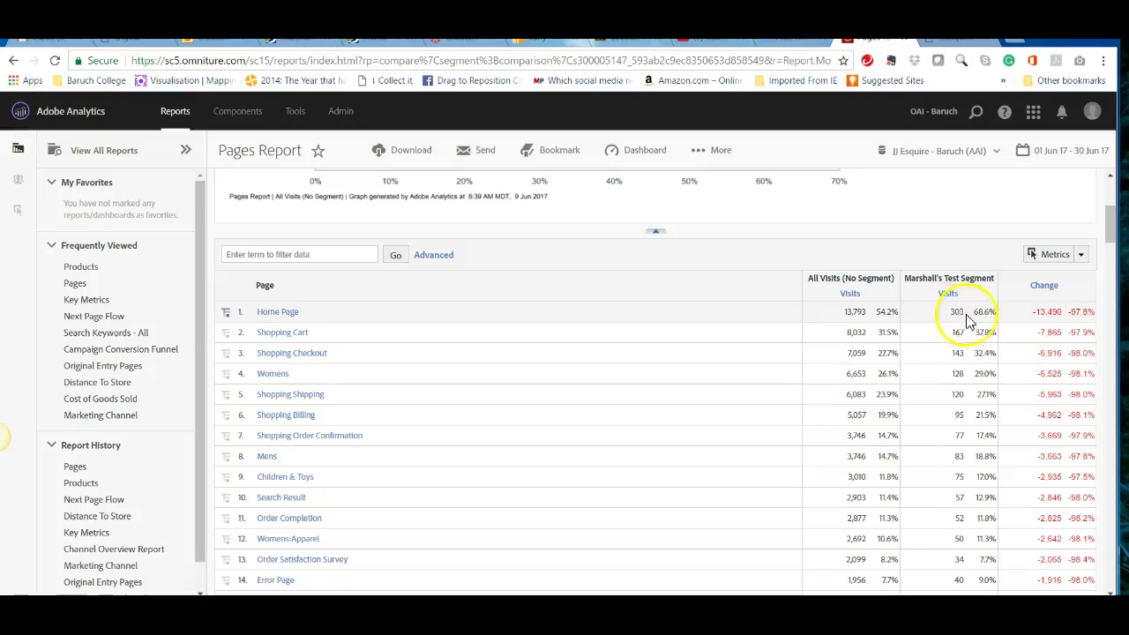
scroll(984, 358, down, 8)
scroll(980, 361, down, 6)
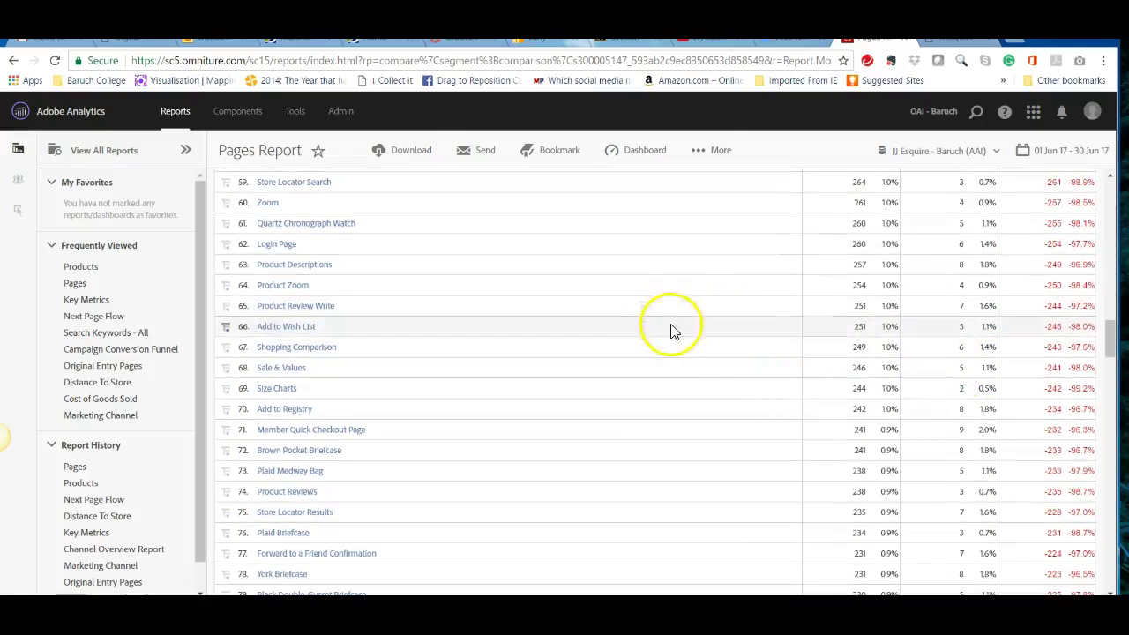
scroll(671, 322, up, 20)
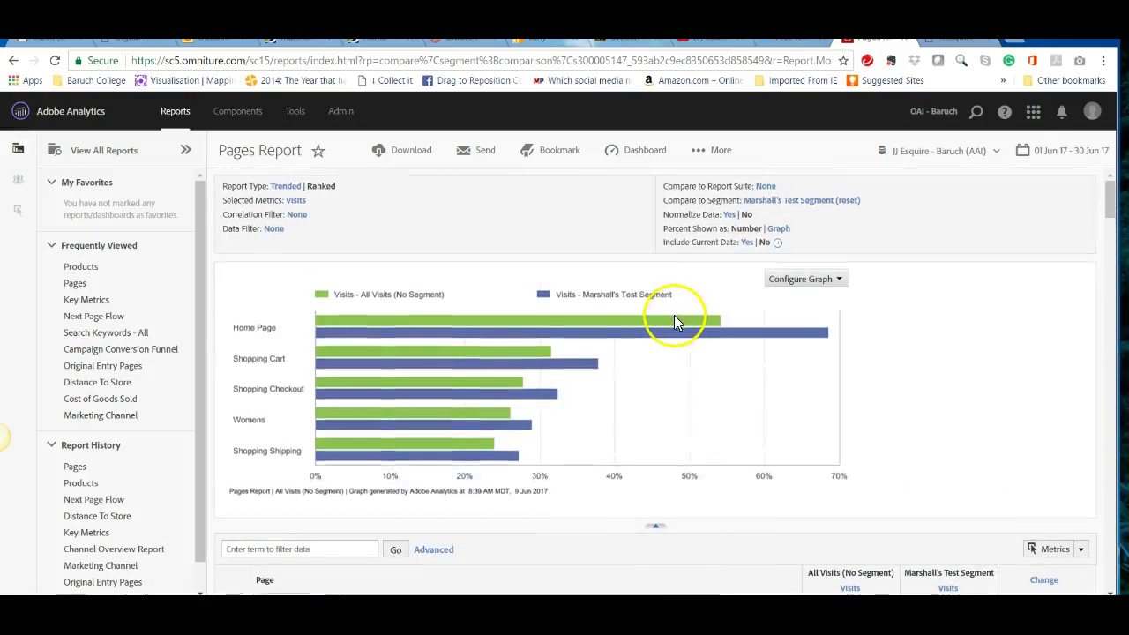
scroll(676, 339, down, 3)
scroll(674, 344, up, 3)
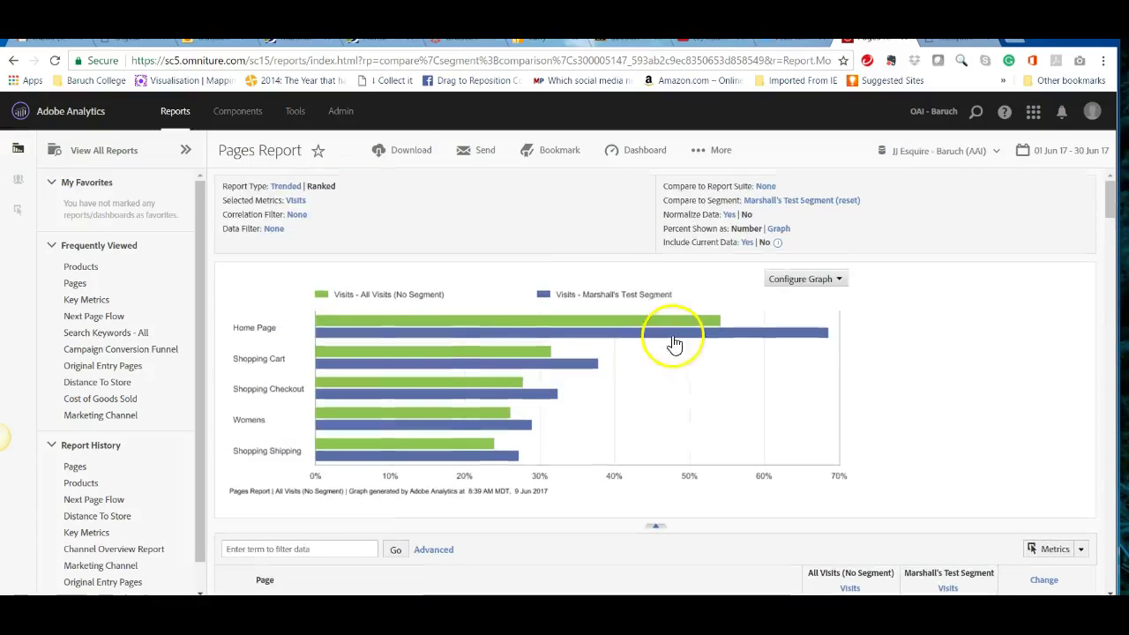
Step: Add the Pages Report as a reportlet to the Marketing dashboard and open that dashboard
click(645, 152)
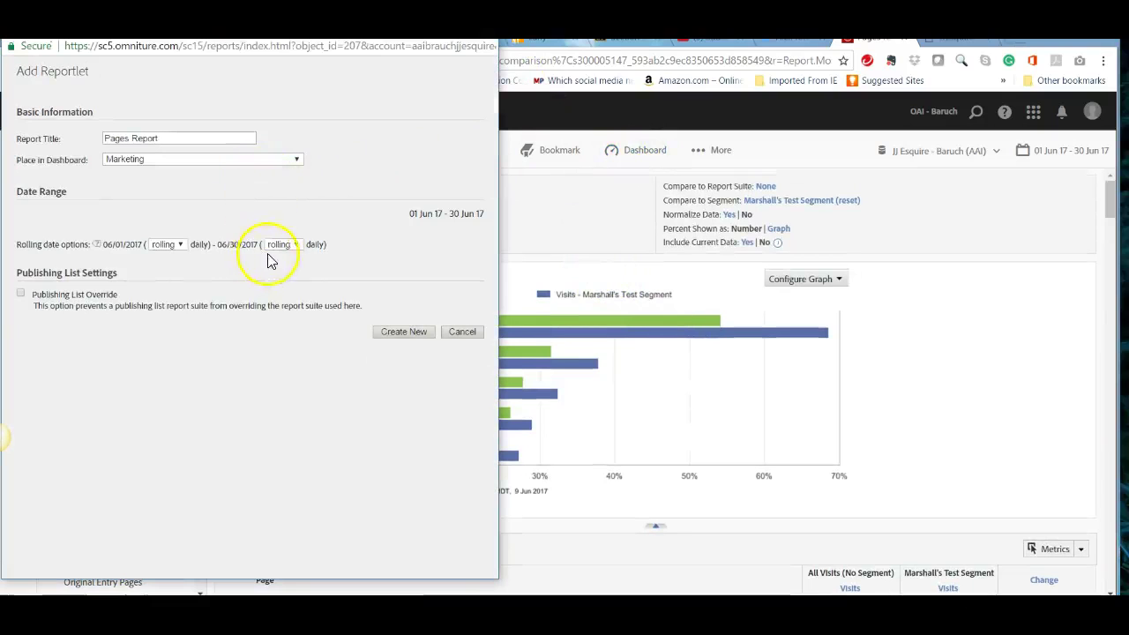
click(416, 341)
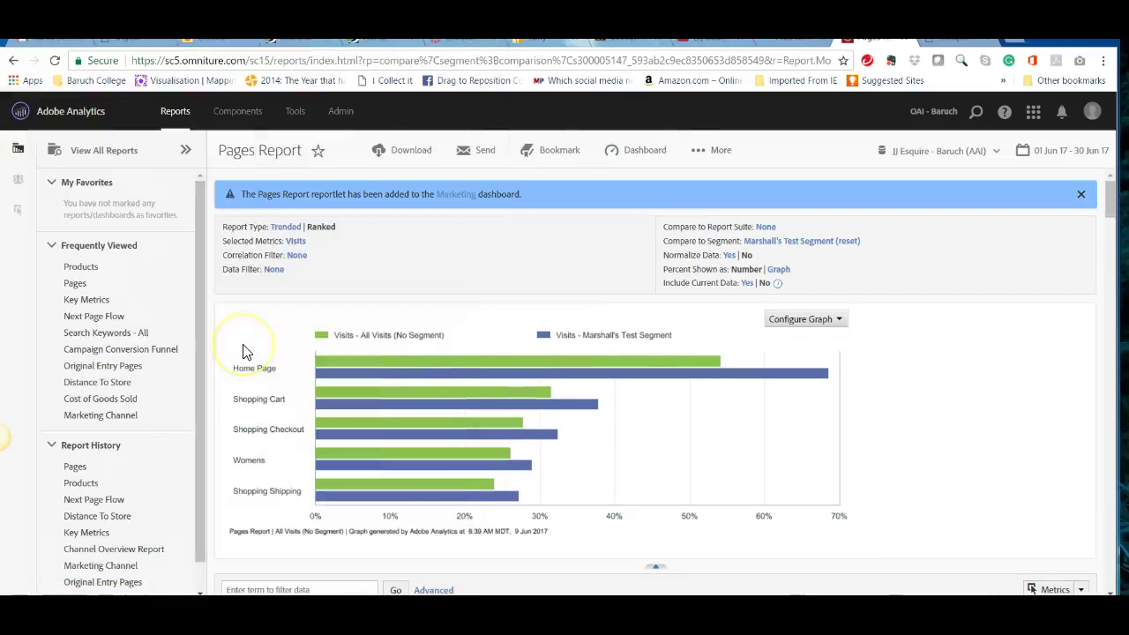
click(453, 196)
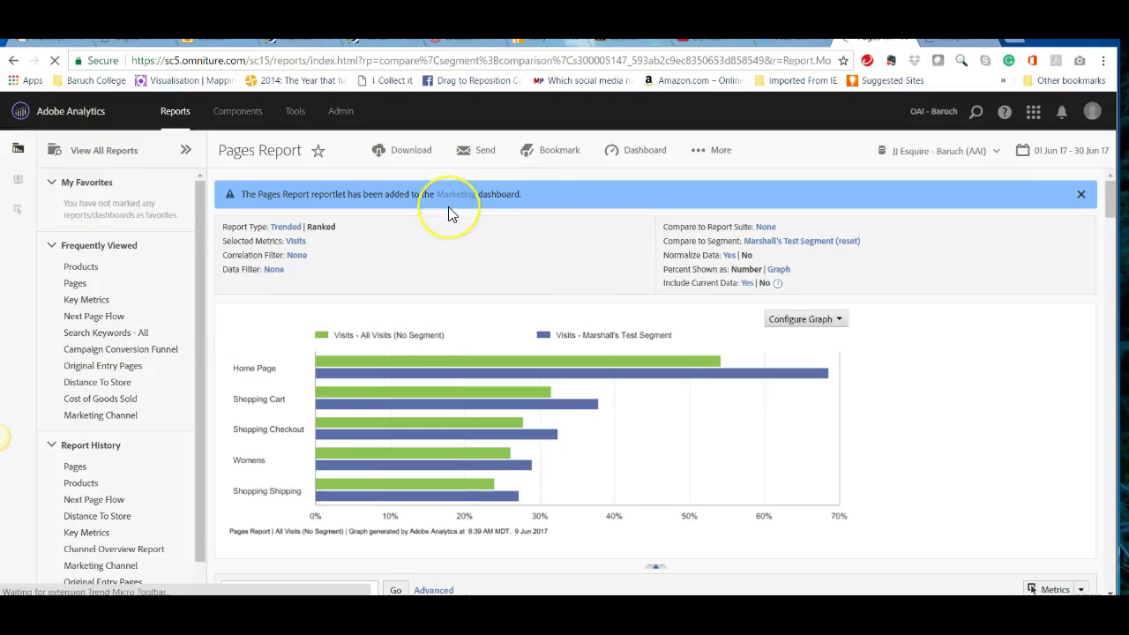
click(465, 202)
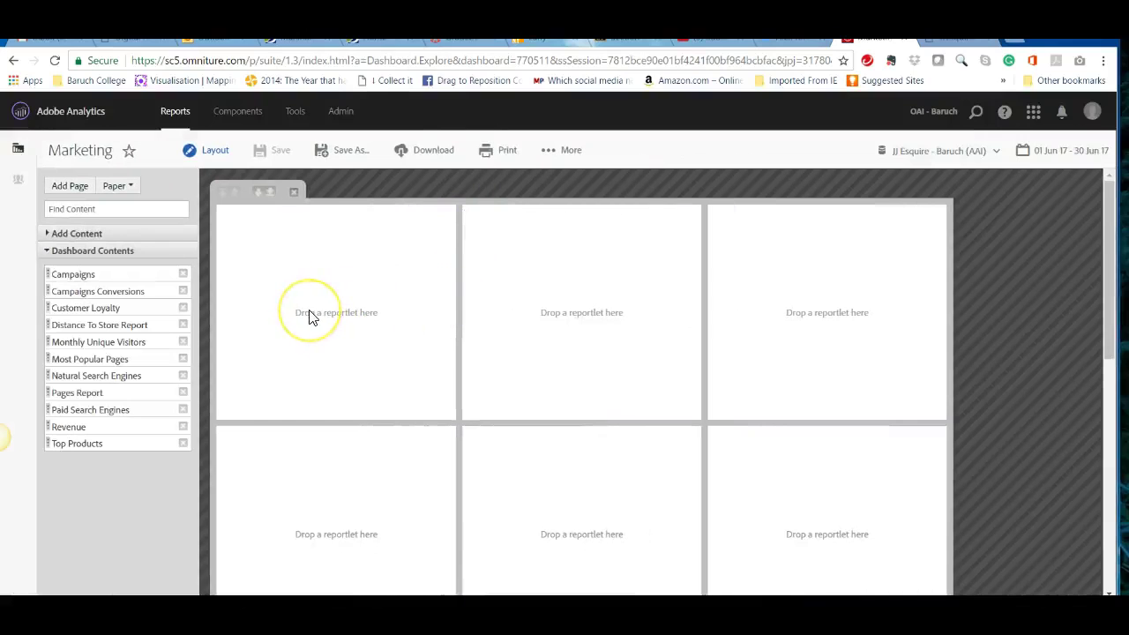
Step: Place the Campaigns, Customer Loyalty and Most Popular Pages reportlets in the first row of the dashboard layout
drag(69, 275, 311, 282)
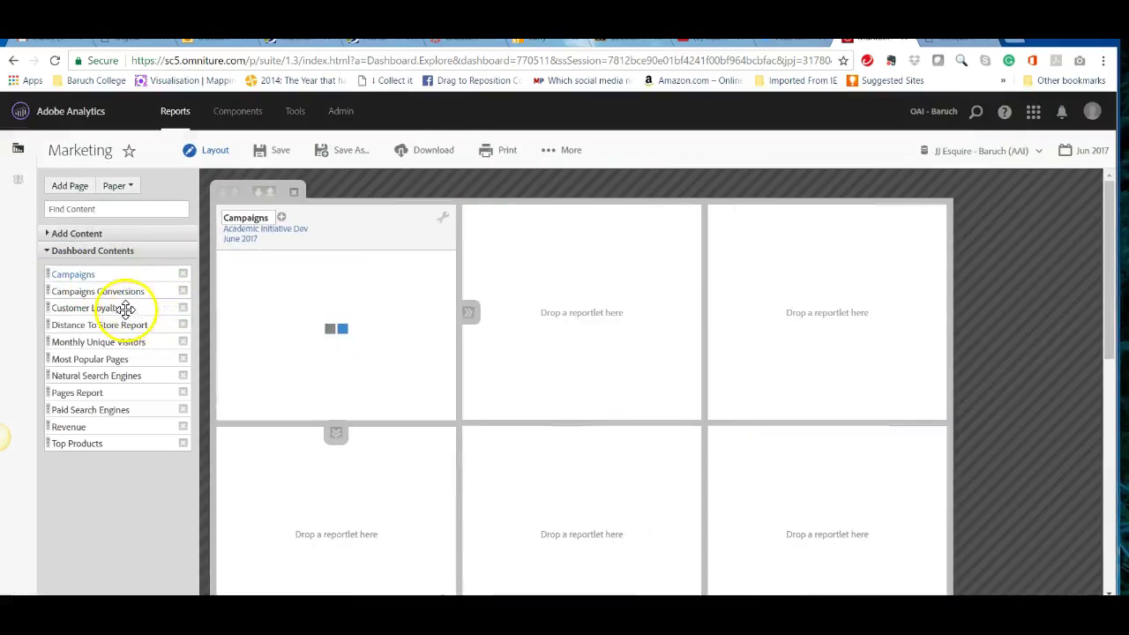
drag(175, 315, 586, 311)
drag(139, 359, 873, 322)
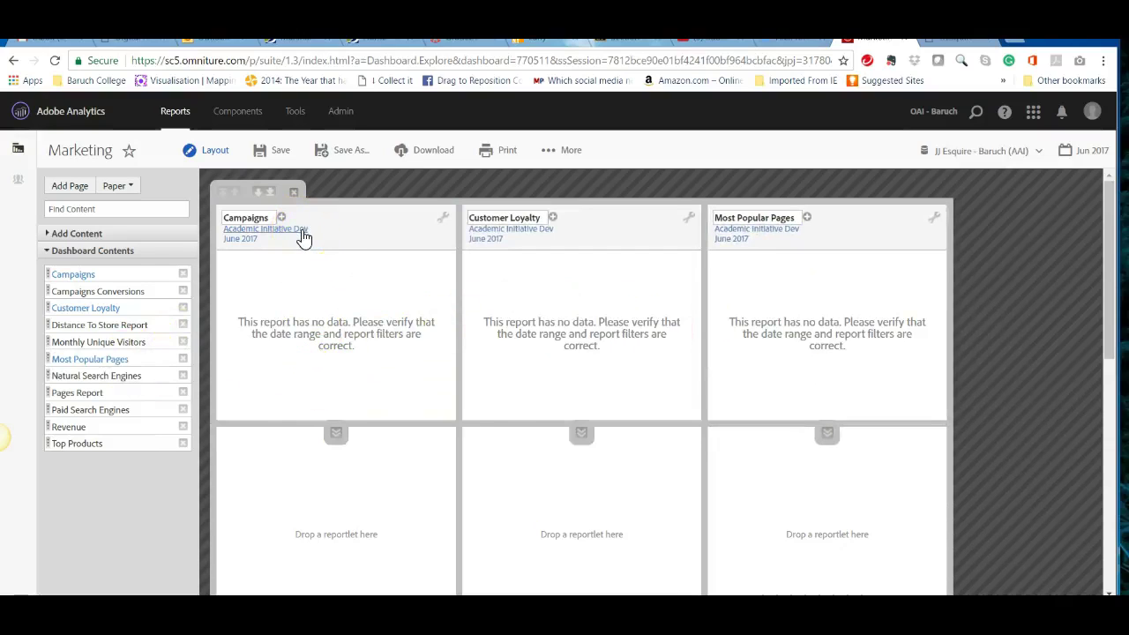
Step: Set the Campaigns reportlet's report suite to JJ Esquire - Baruch (AAI)
click(303, 231)
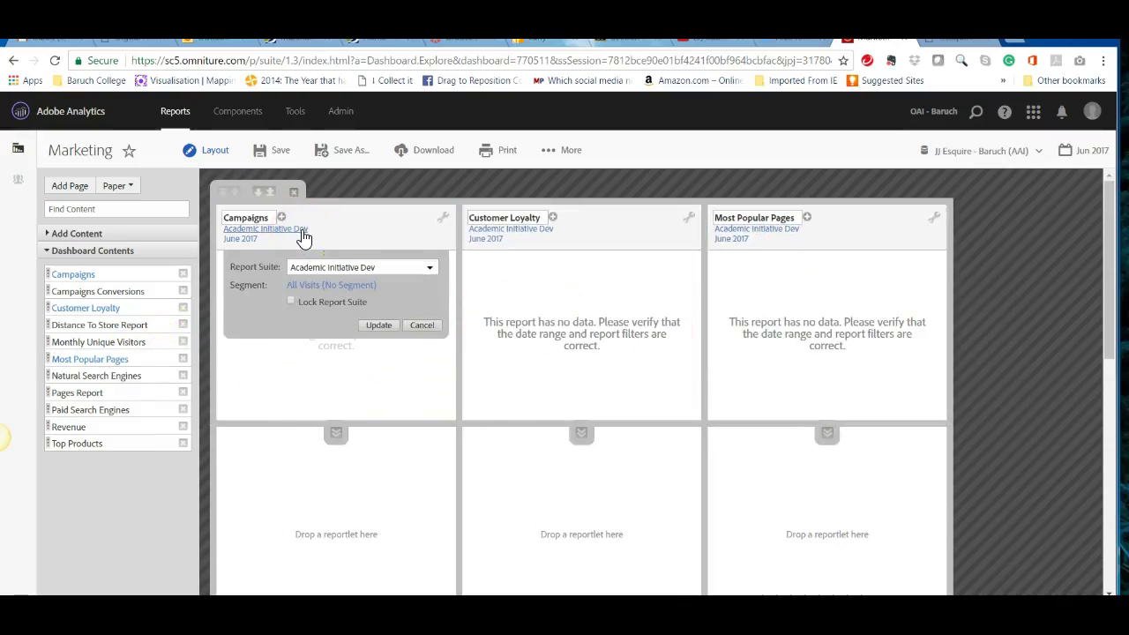
click(429, 268)
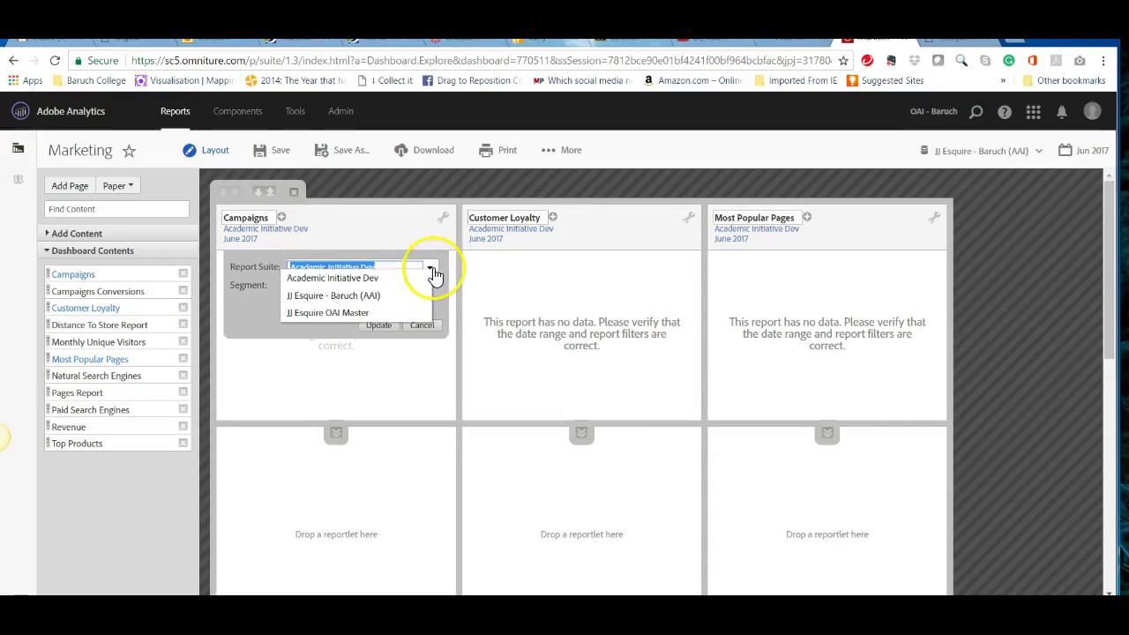
click(396, 297)
click(378, 325)
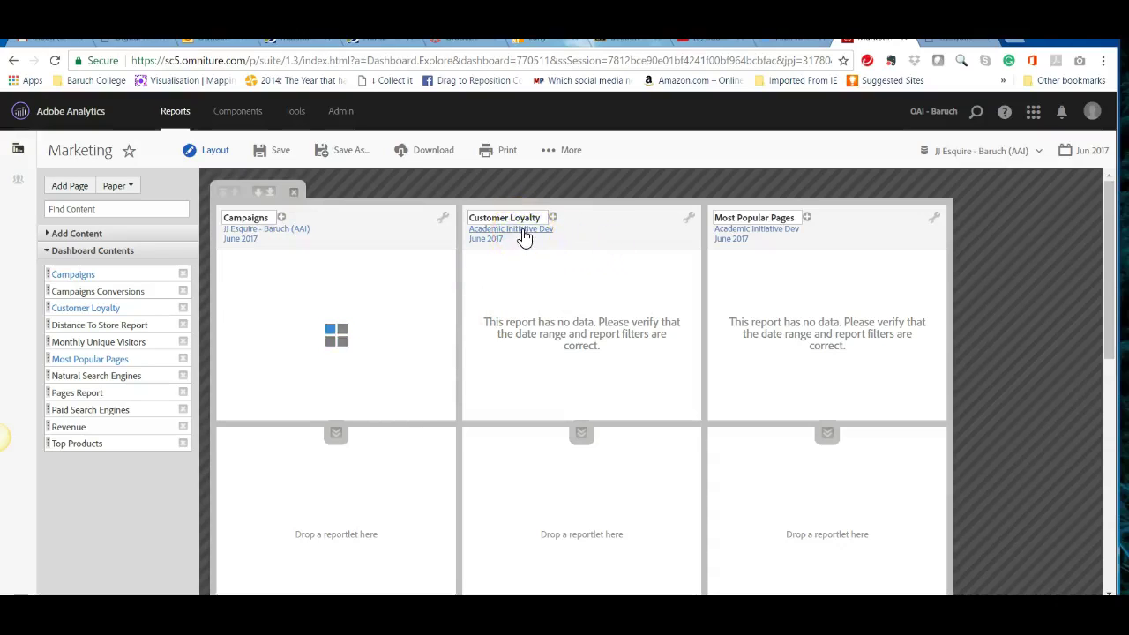
Step: Set the Customer Loyalty reportlet's report suite to JJ Esquire - Baruch (AAI)
click(522, 235)
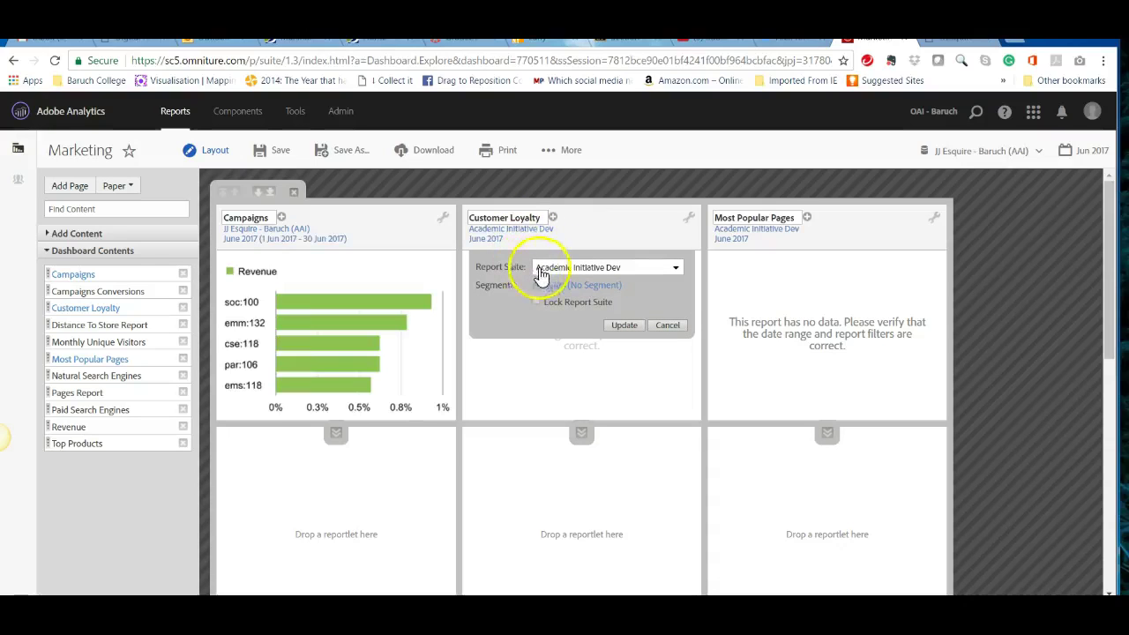
click(676, 267)
click(650, 297)
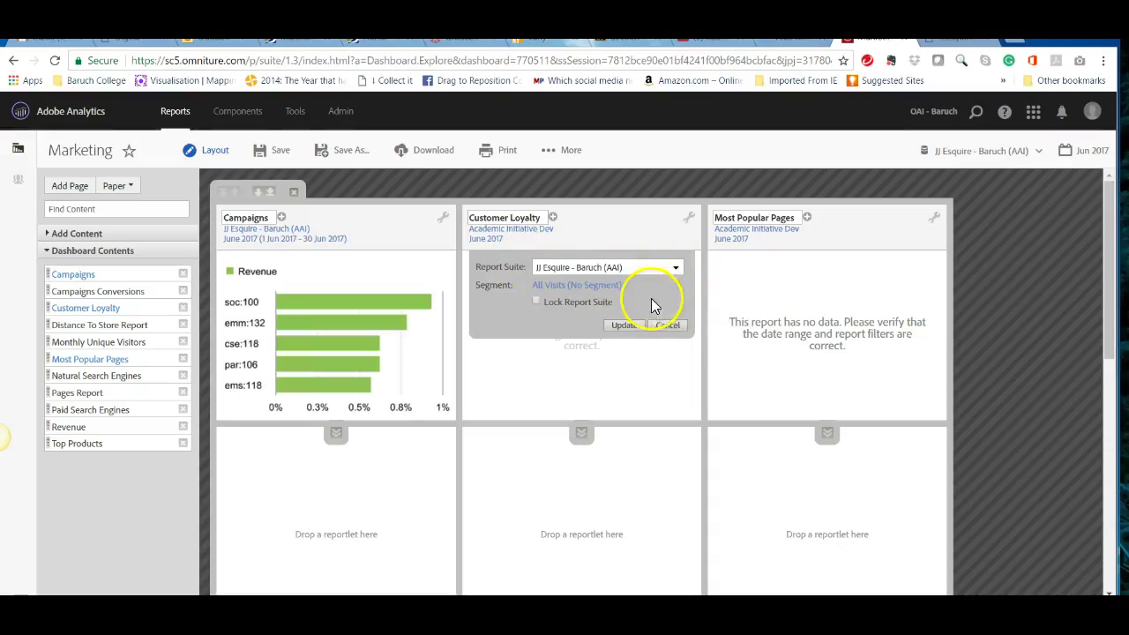
click(625, 328)
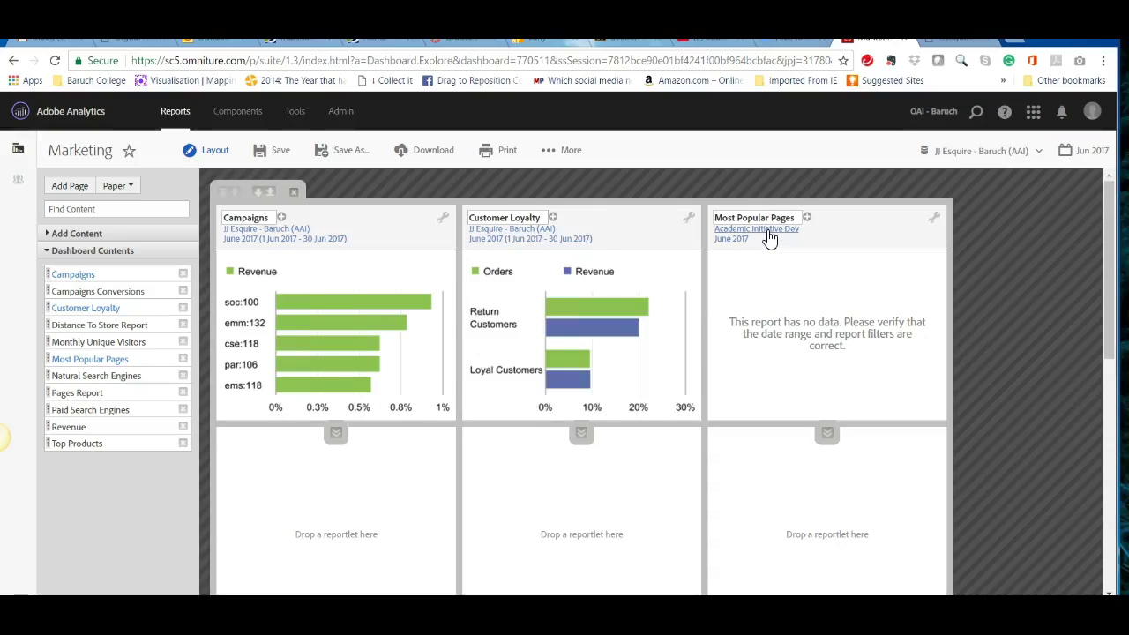
Step: Set the Most Popular Pages reportlet's report suite to JJ Esquire - Baruch (AAI)
click(764, 231)
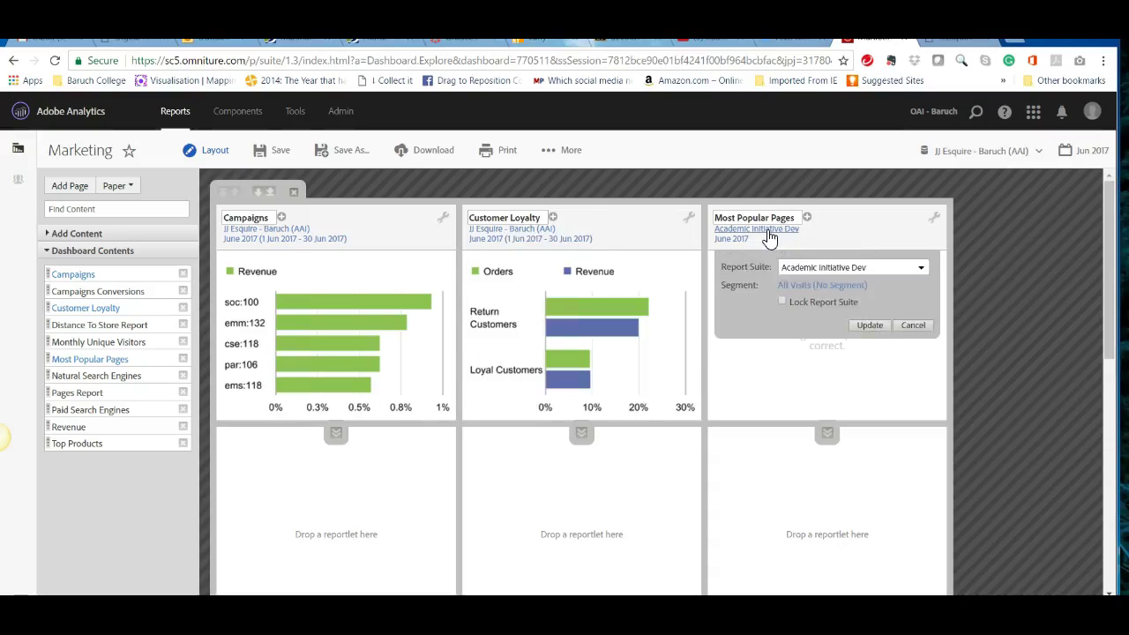
click(921, 268)
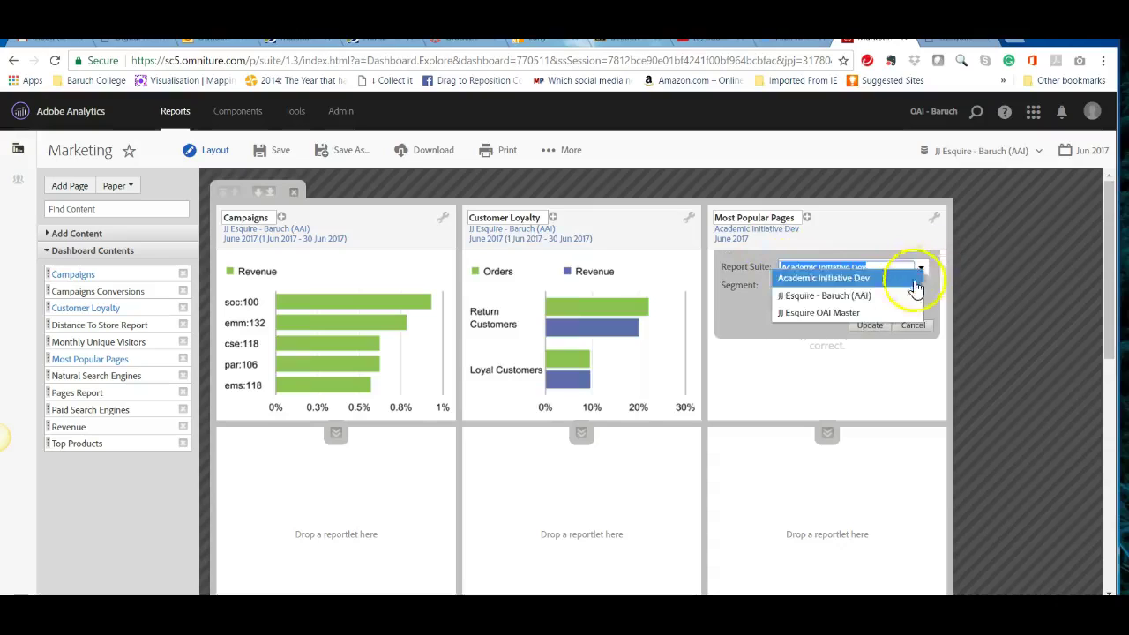
click(887, 293)
click(870, 326)
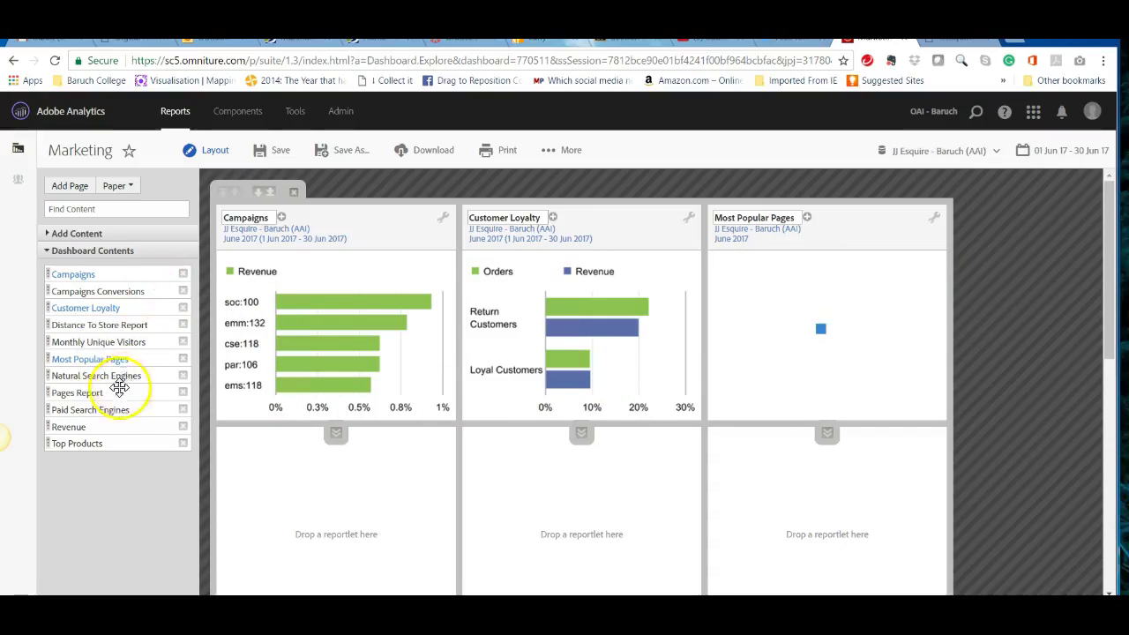
Step: Look over the Marketing dashboard layout and save its changes
scroll(600, 318, down, 5)
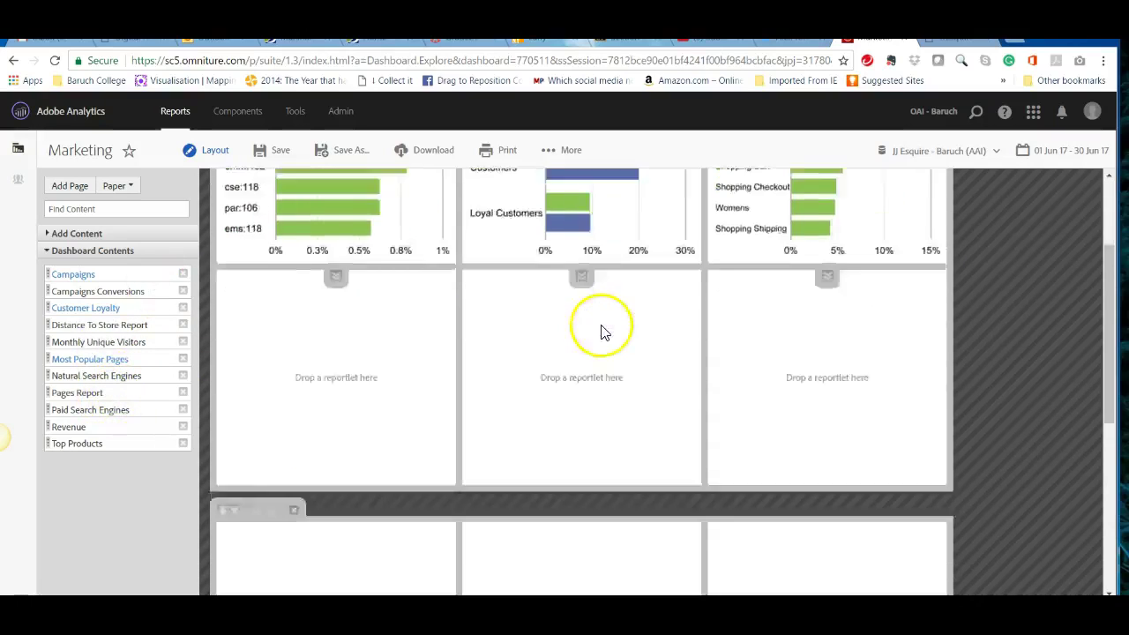
scroll(605, 337, up, 5)
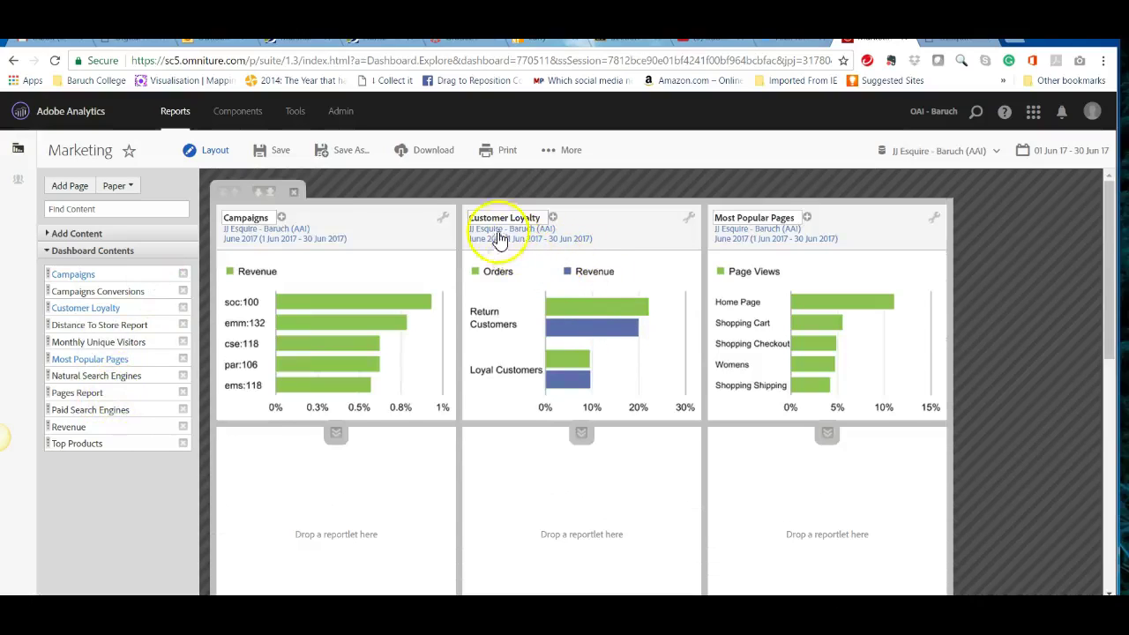
click(279, 152)
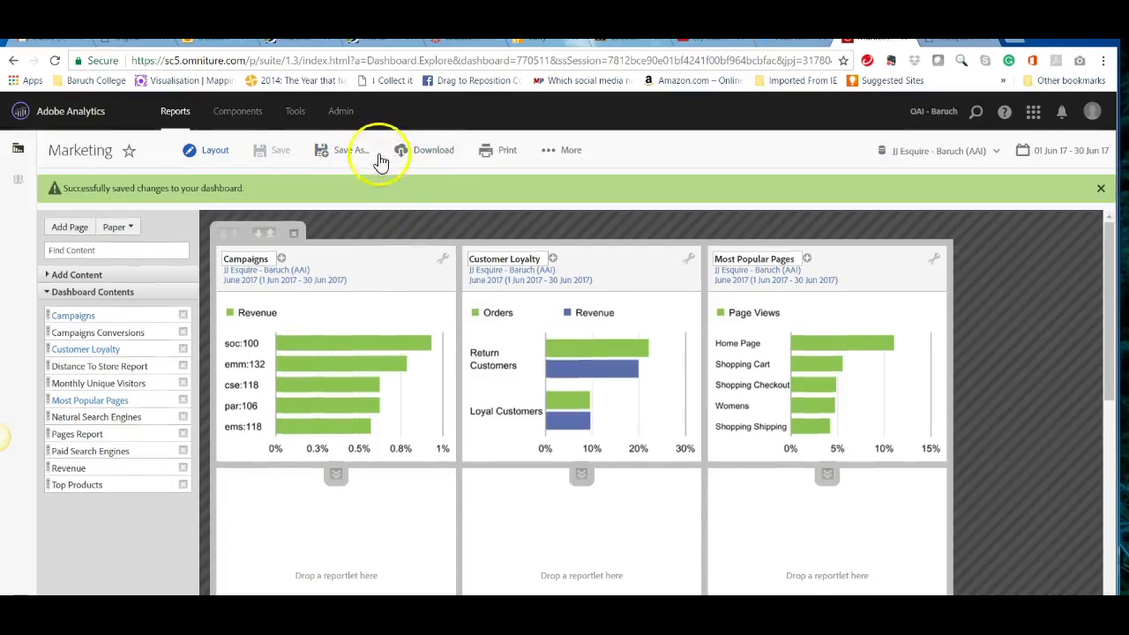
Step: Open the targets manager and look through the personal and shared targets
click(225, 111)
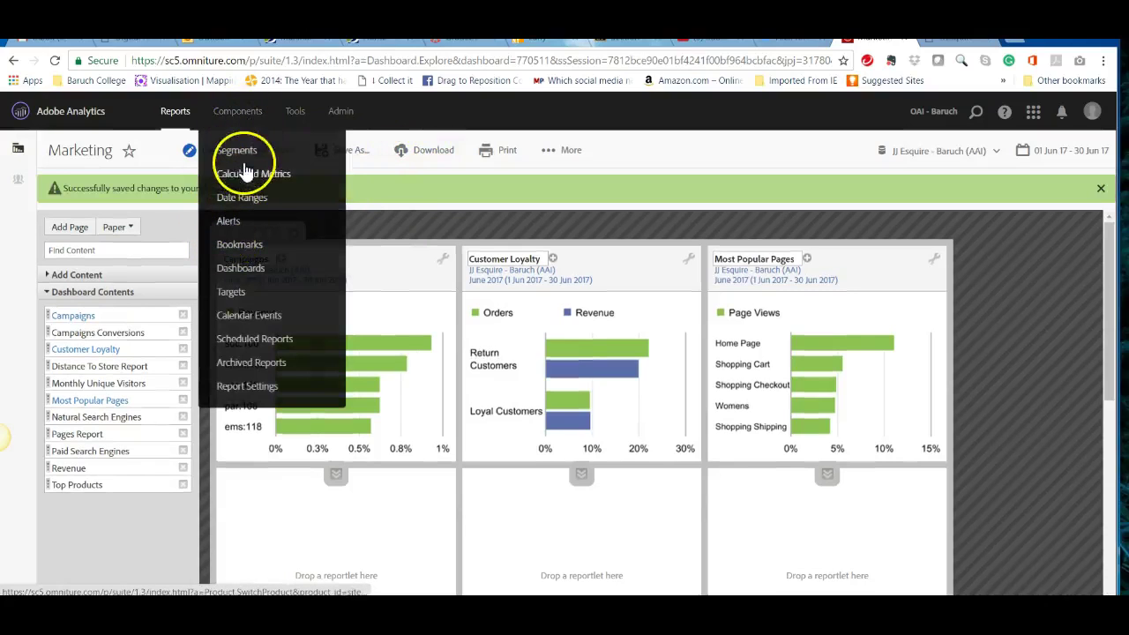
click(230, 292)
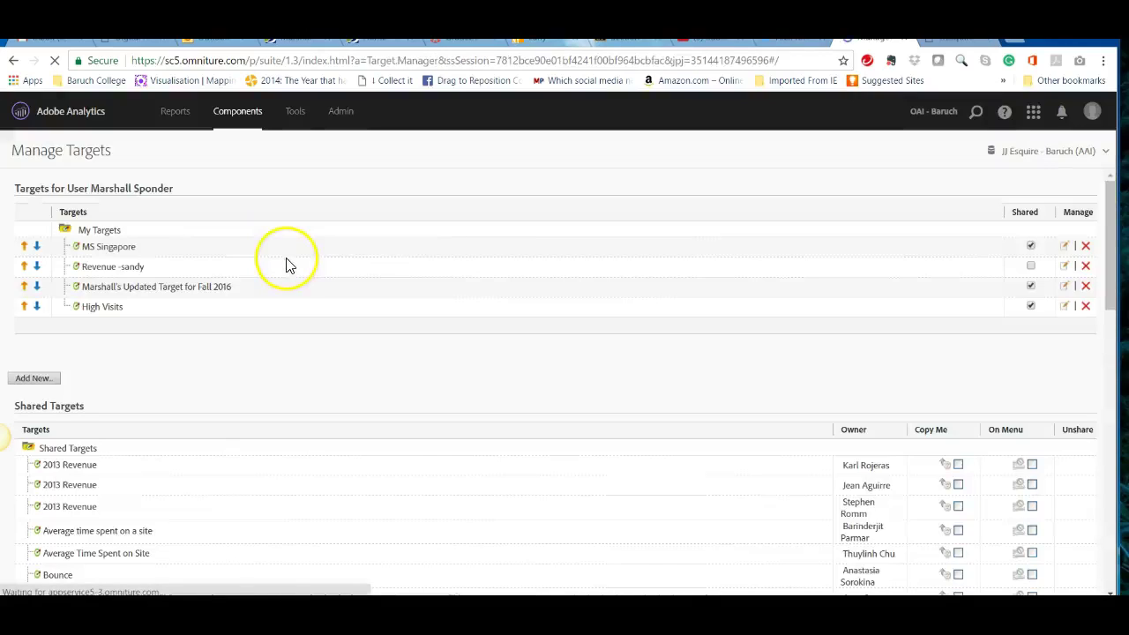
scroll(296, 270, down, 3)
scroll(295, 273, up, 2)
scroll(580, 325, down, 10)
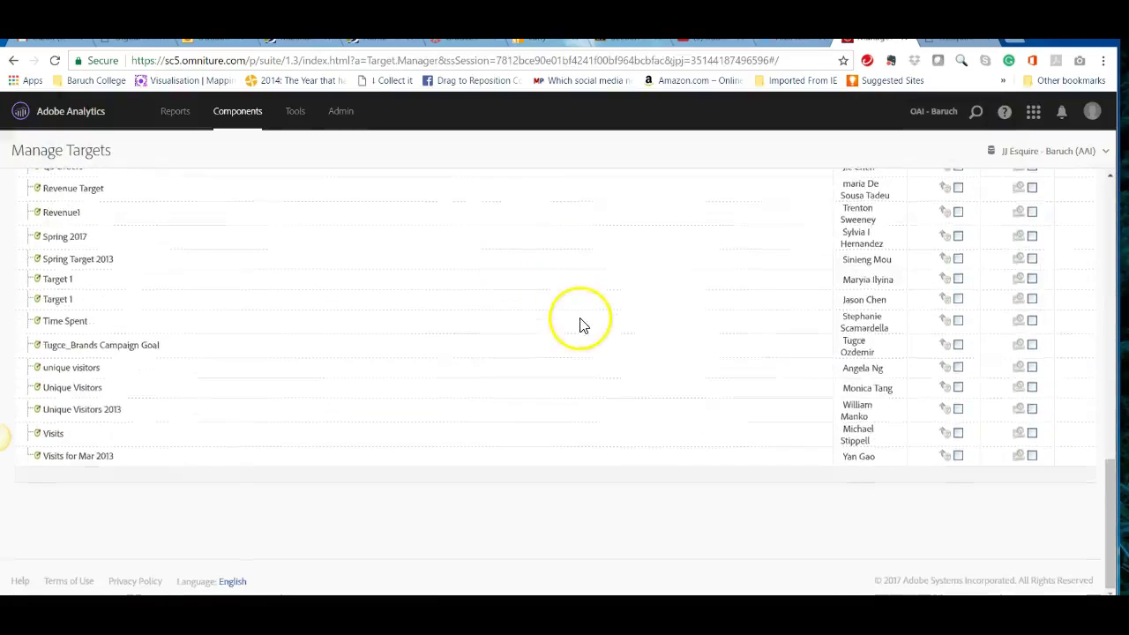
scroll(567, 316, up, 12)
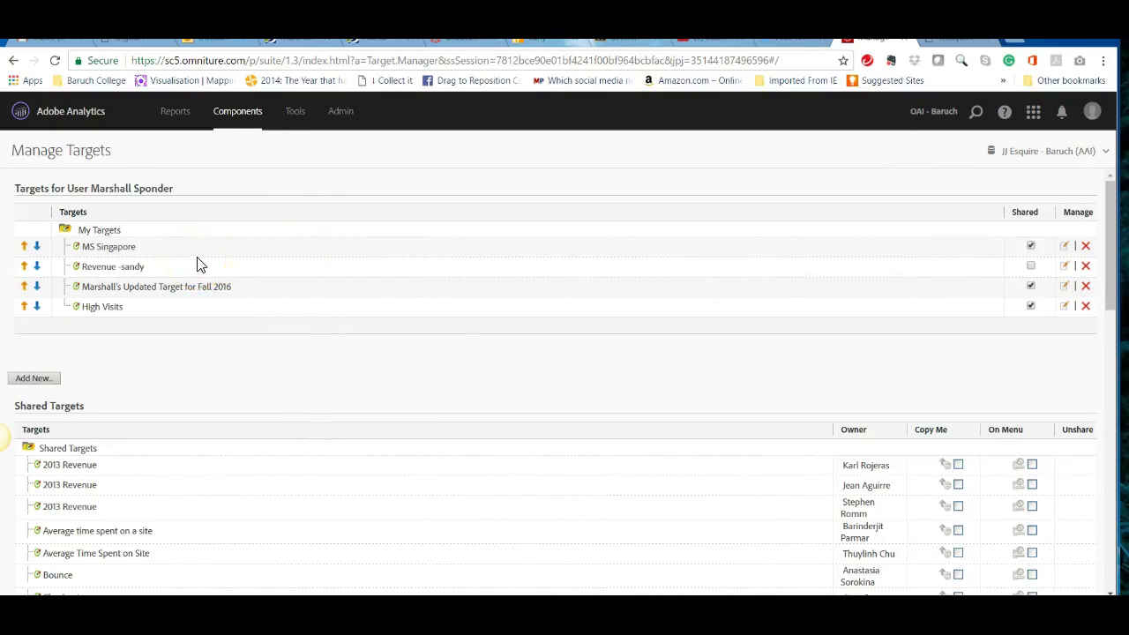
Step: Add a new target for the JJ Esquire - Baruch (AAI) suite, naming it with the owner's first name followed by Test
scroll(198, 265, down, 2)
click(31, 233)
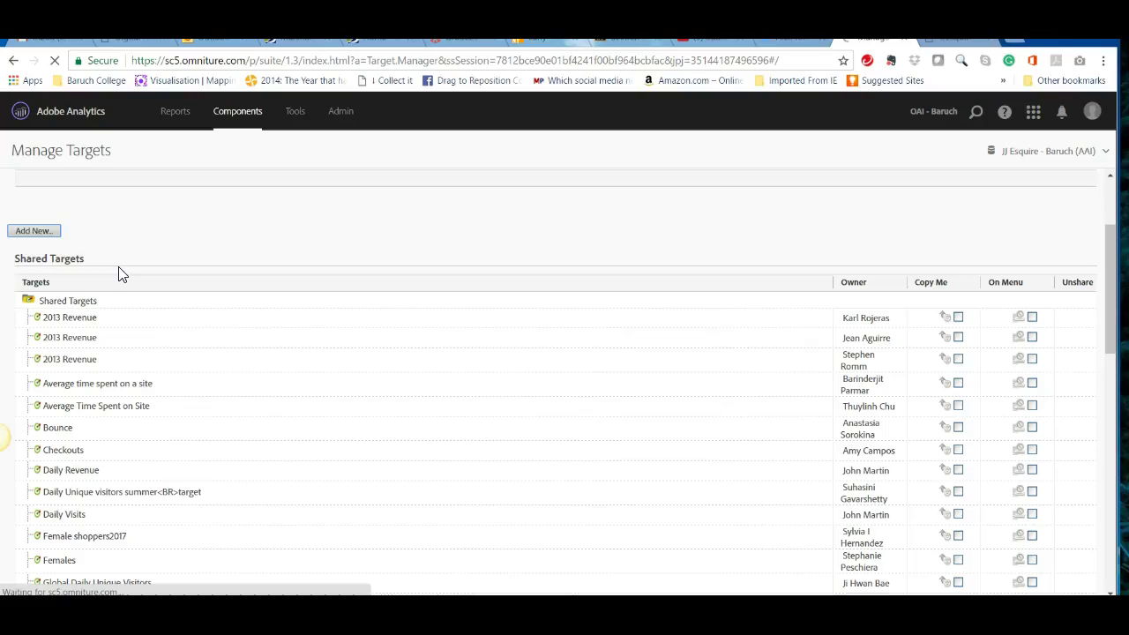
scroll(269, 362, down, 15)
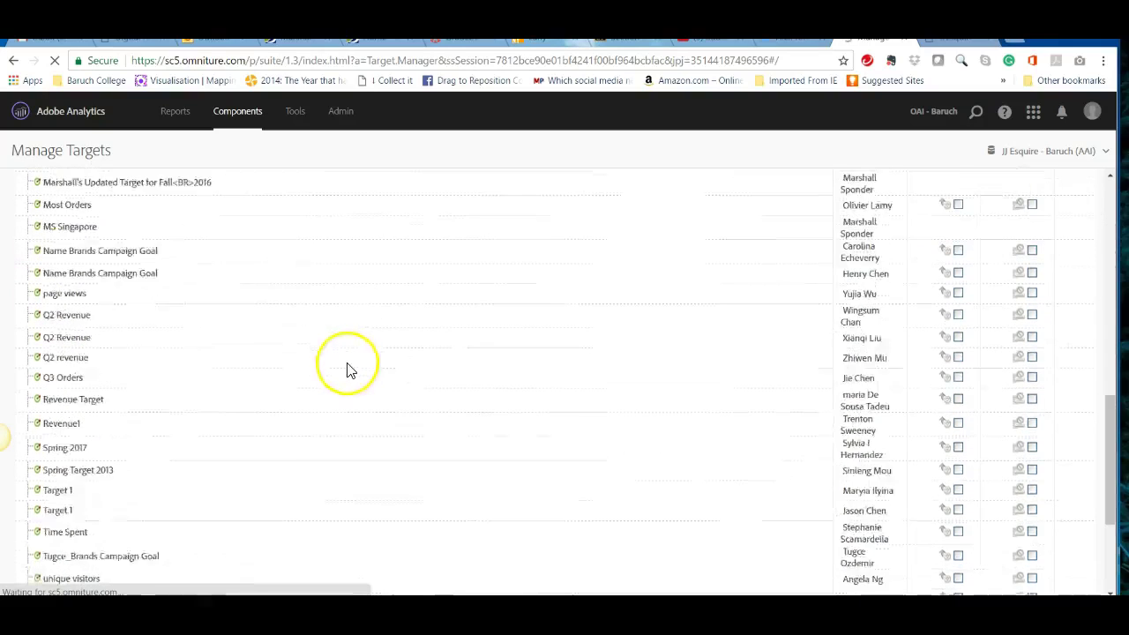
scroll(319, 353, up, 4)
scroll(319, 352, up, 5)
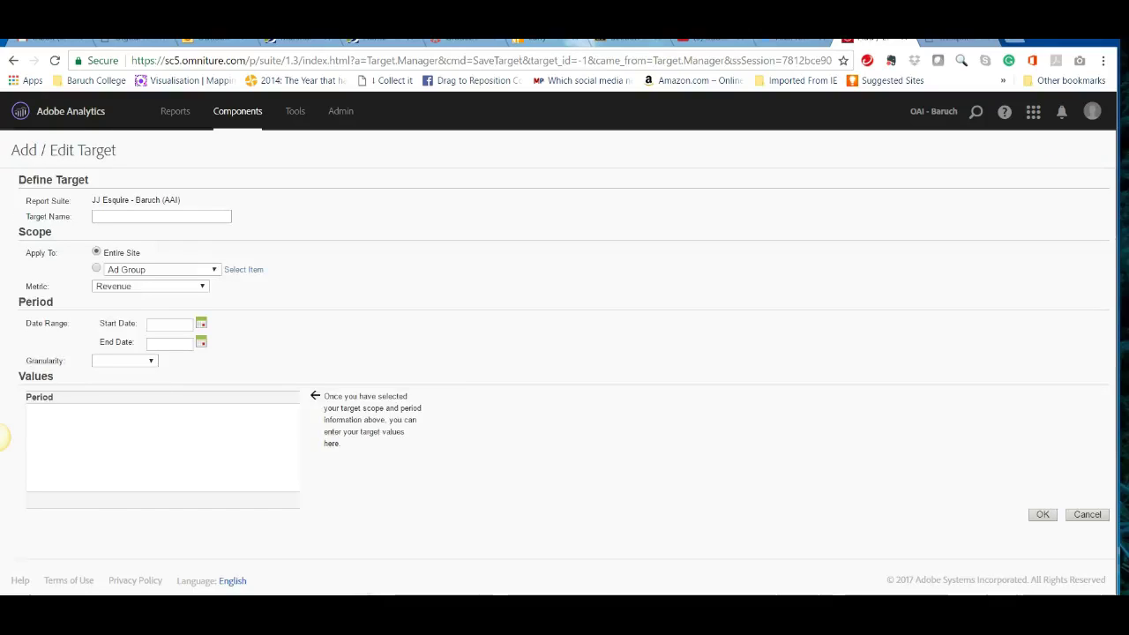
click(159, 221)
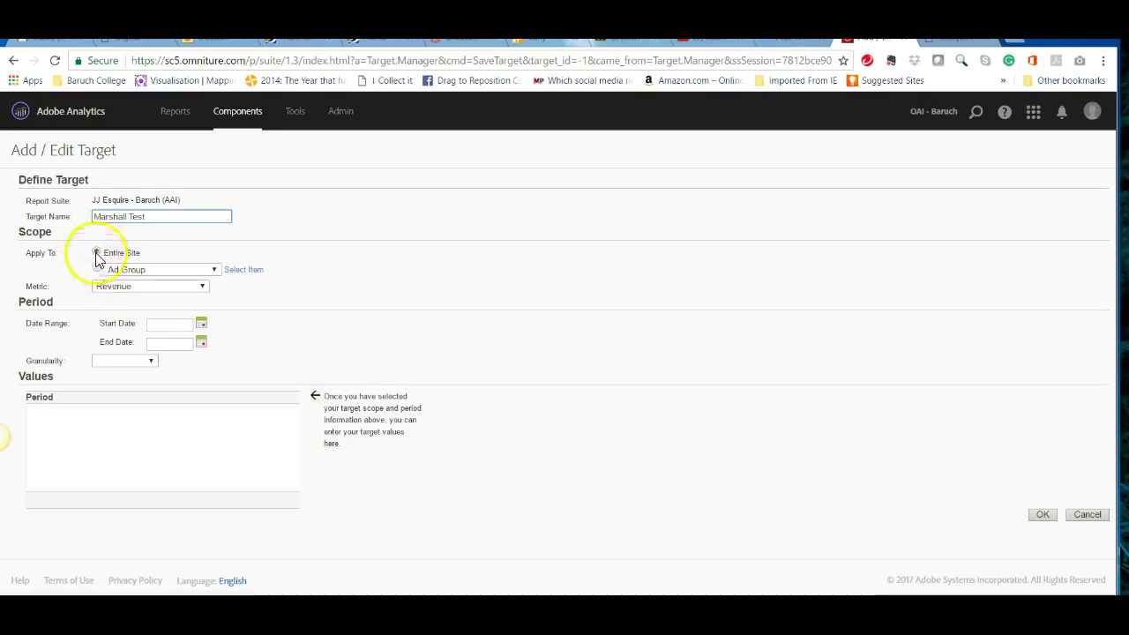
Step: Set the new target's metric to Cart Revenue for the entire site
click(200, 292)
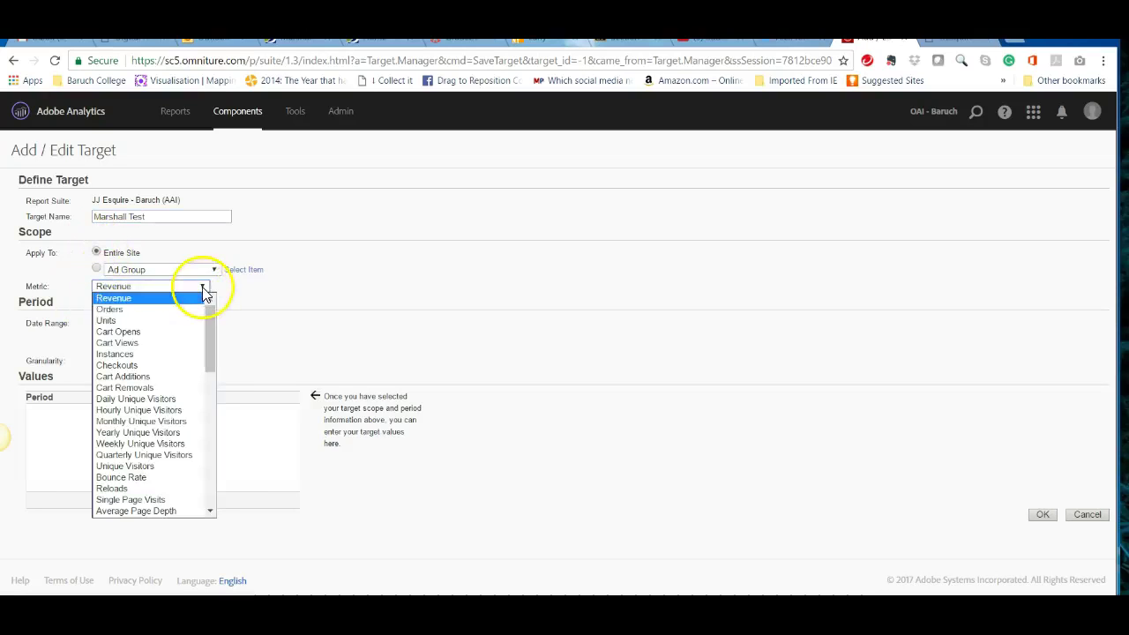
drag(212, 328, 201, 393)
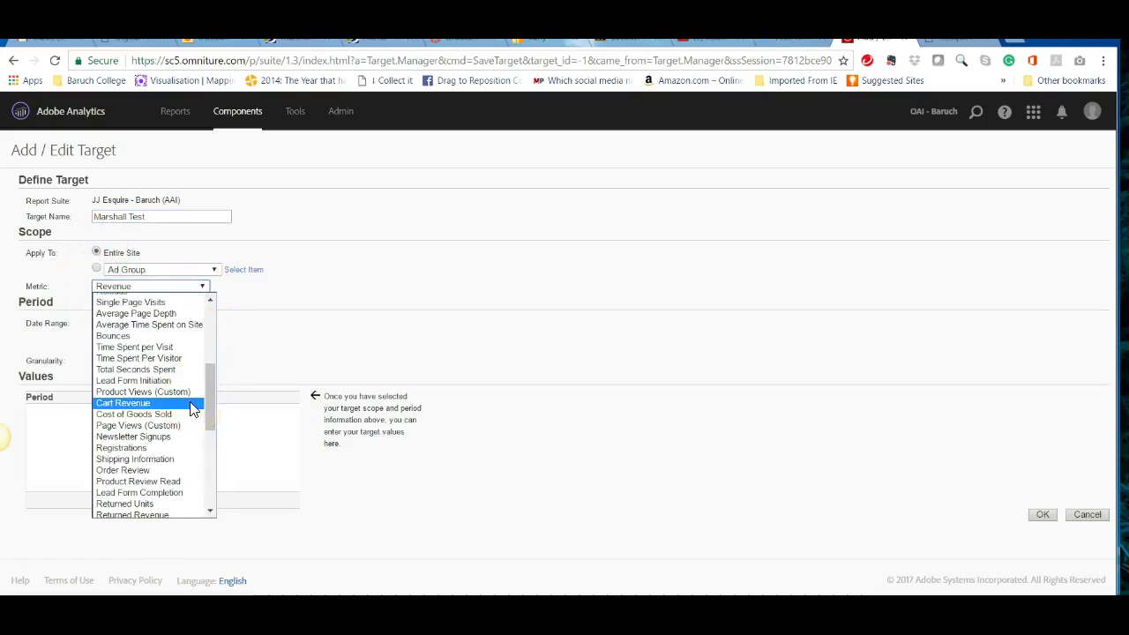
click(191, 404)
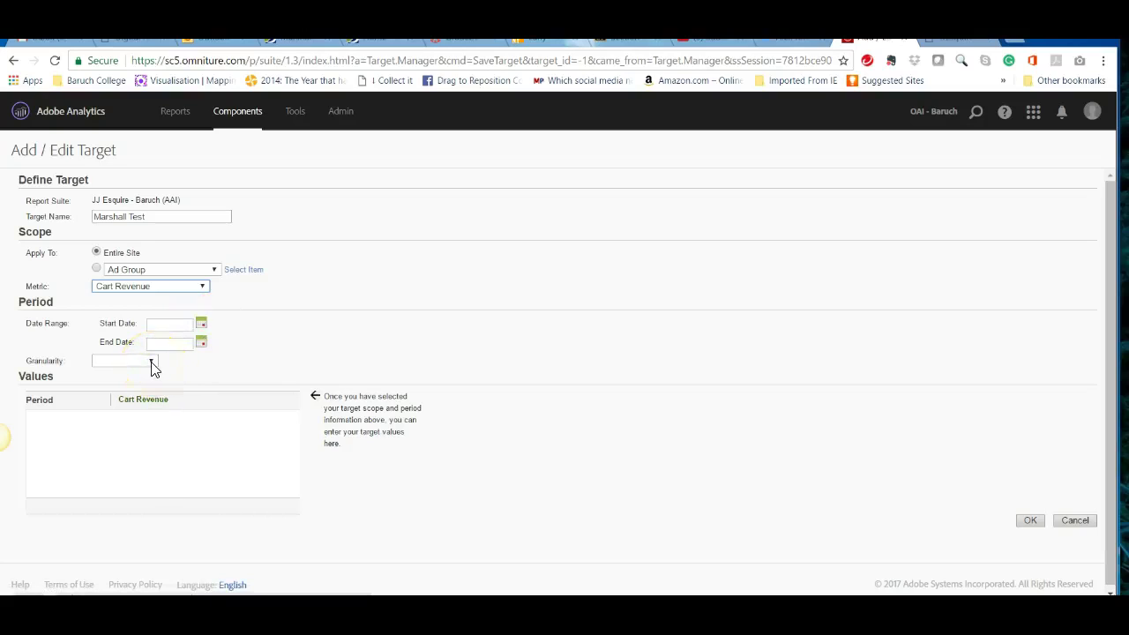
Step: Set the target's date range to start on 01/01/17 and end on 06/30/17
click(202, 323)
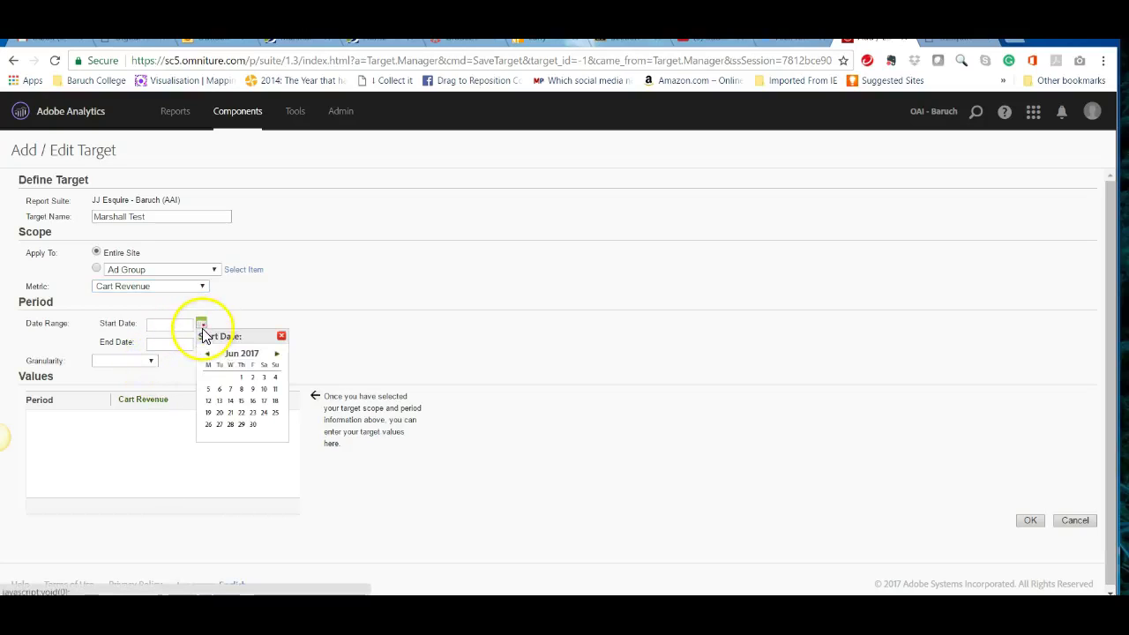
click(209, 354)
click(208, 354)
click(208, 355)
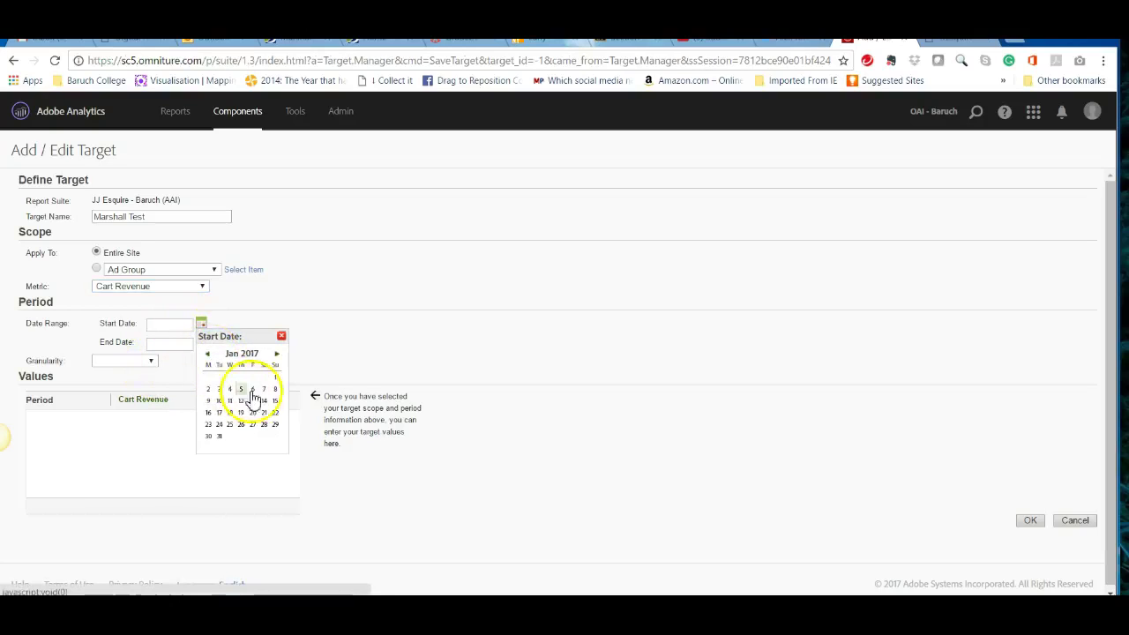
click(274, 378)
click(199, 342)
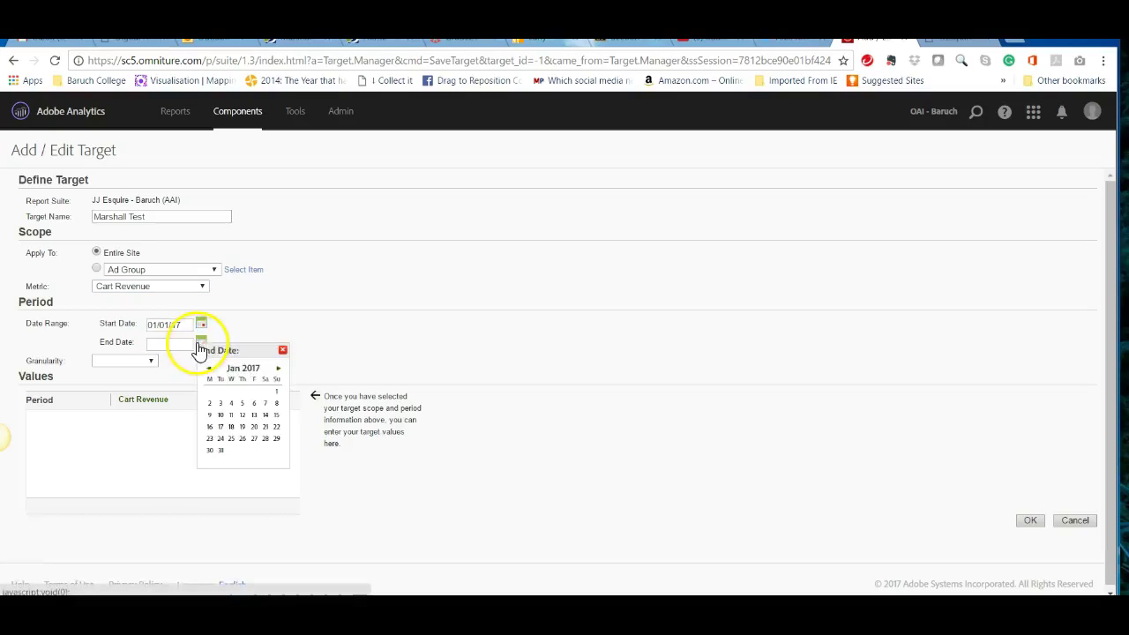
click(278, 369)
click(278, 370)
click(278, 369)
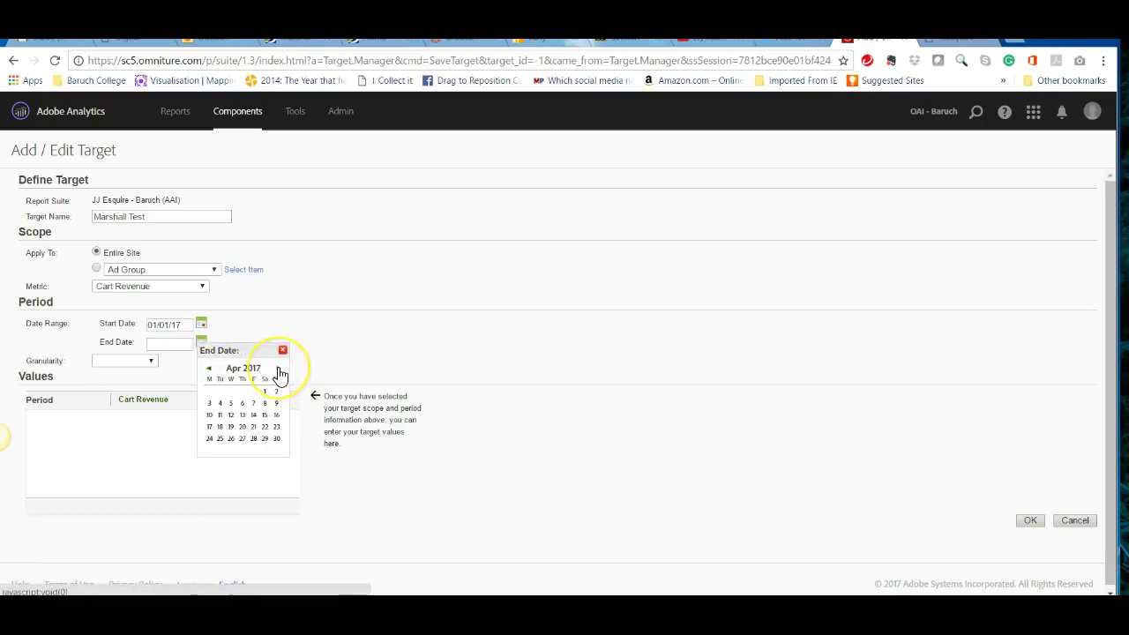
click(254, 438)
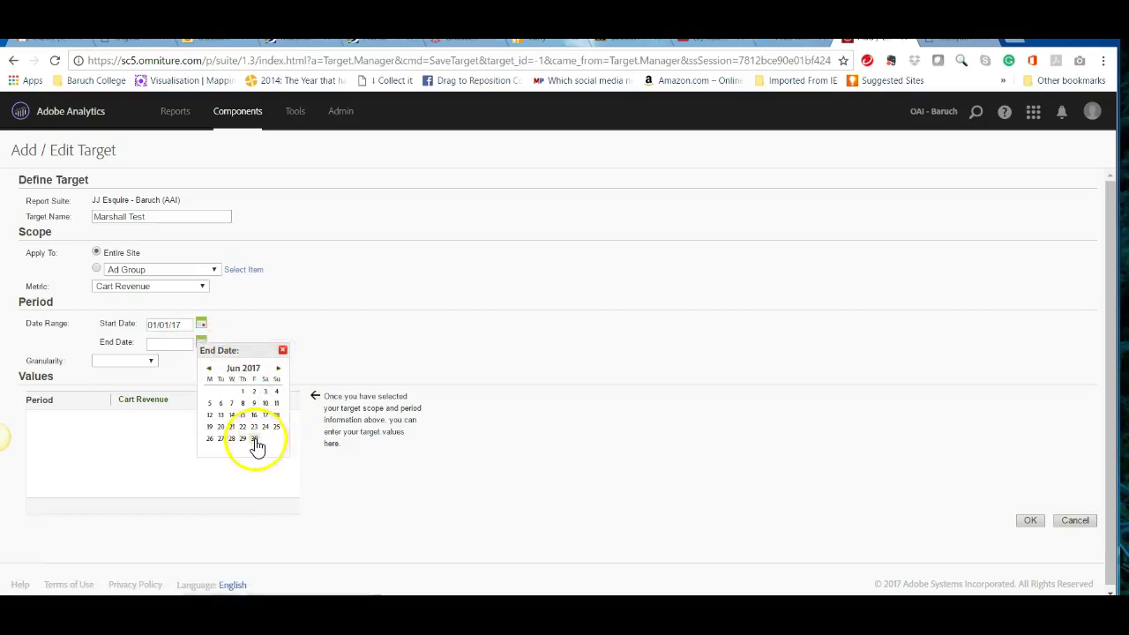
Step: Open the Cart Revenue value for the 1/1/2017 - 6/30/2017 period for editing and save the target
click(206, 412)
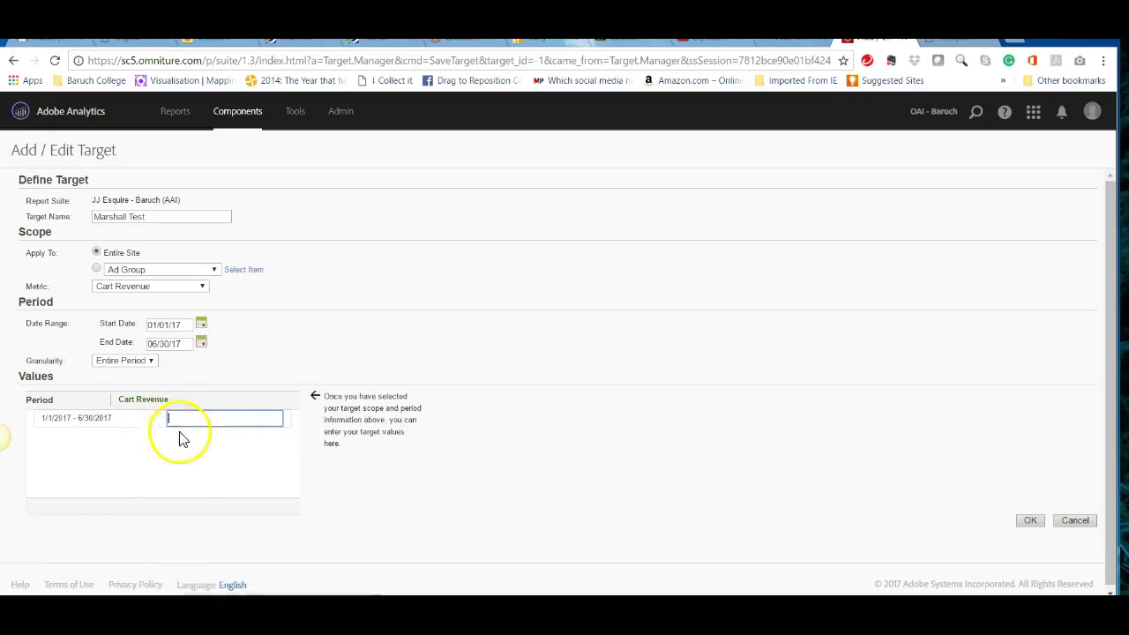
scroll(229, 468, down, 1)
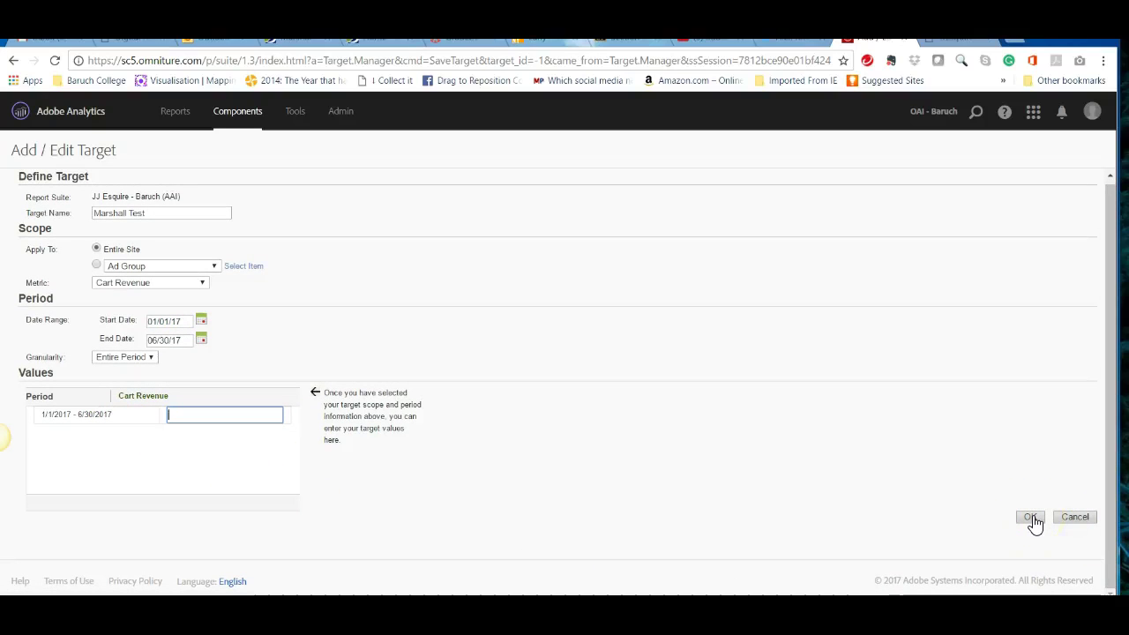
click(1032, 519)
click(1028, 519)
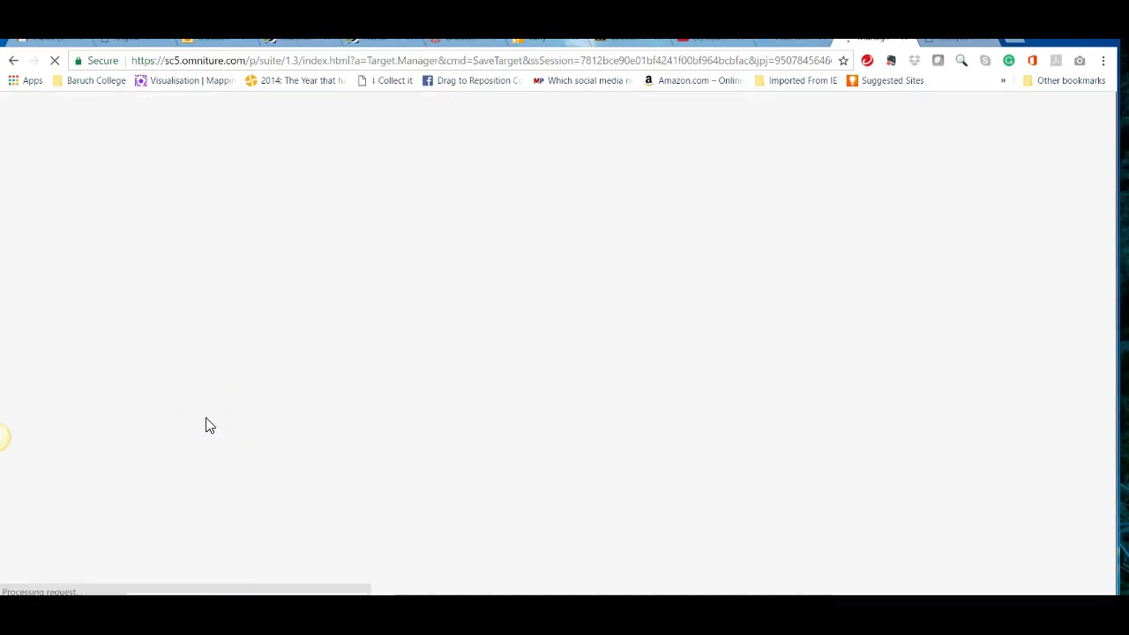
Step: Copy the shared Daily Revenue target into the personal targets
scroll(202, 386, down, 3)
scroll(177, 422, down, 2)
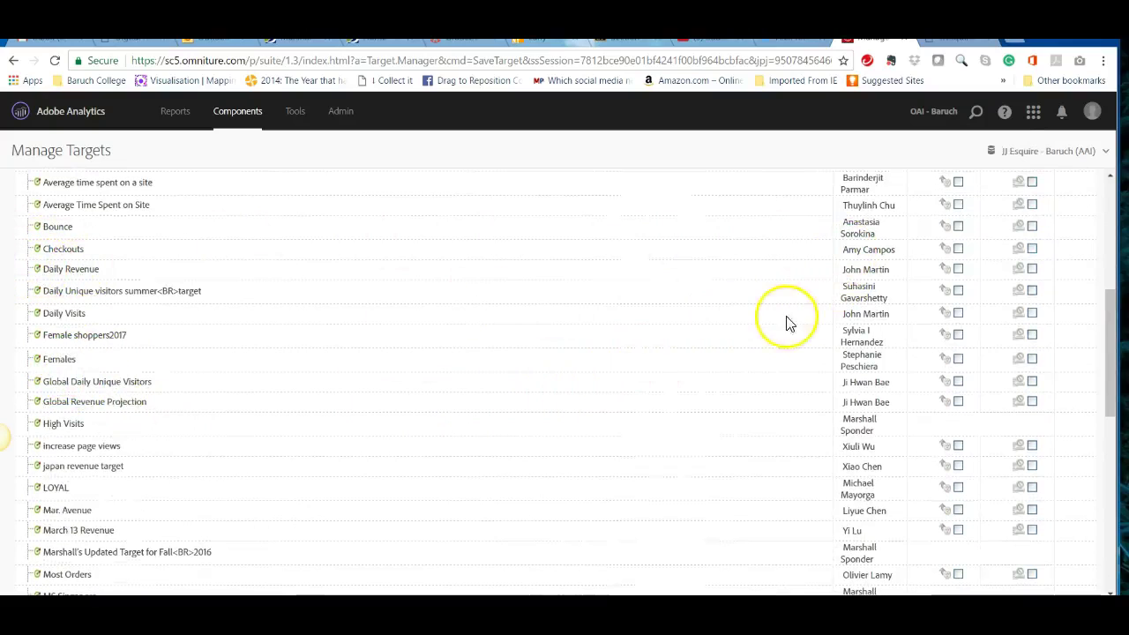
click(949, 279)
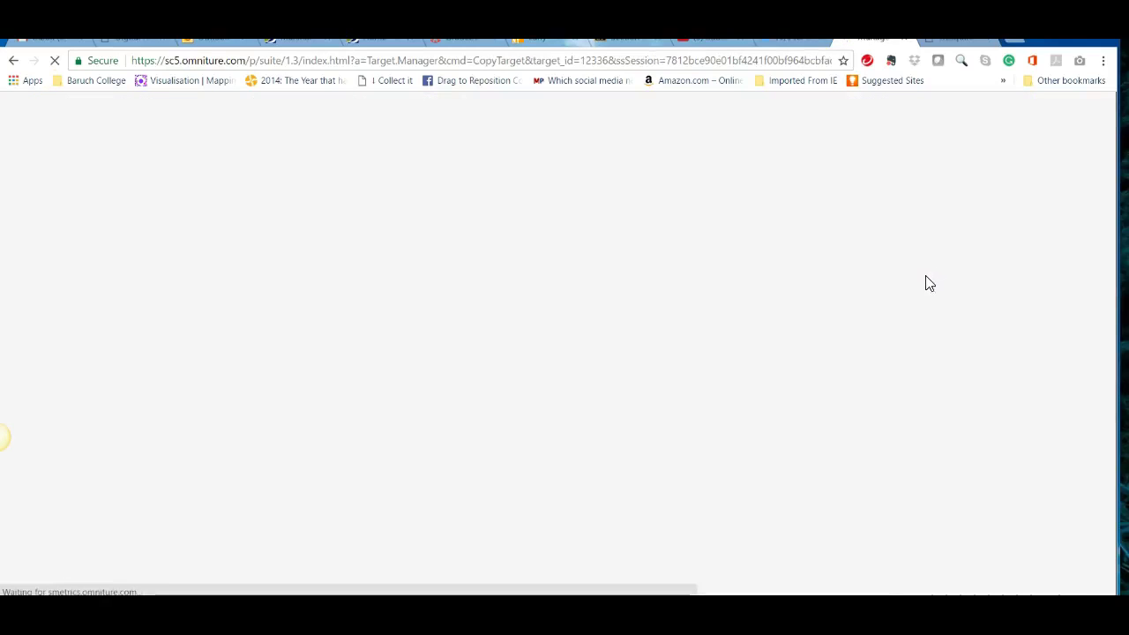
Step: Review the personal targets list and browse the names and owners of the shared targets
scroll(629, 403, down, 10)
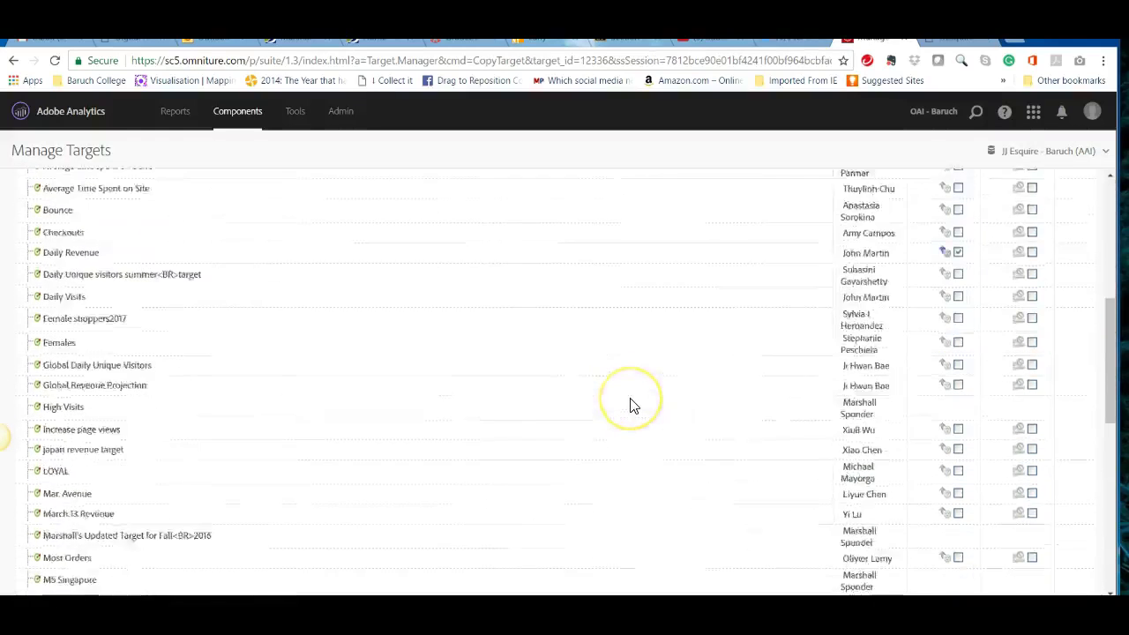
scroll(630, 405, down, 3)
scroll(630, 404, up, 15)
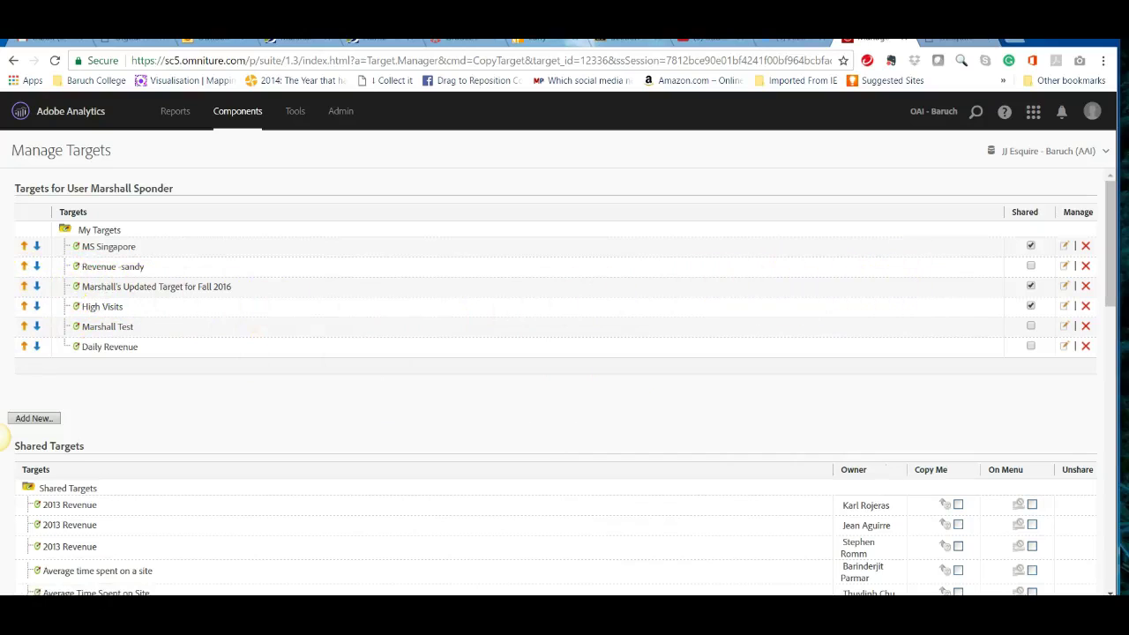
scroll(144, 383, down, 10)
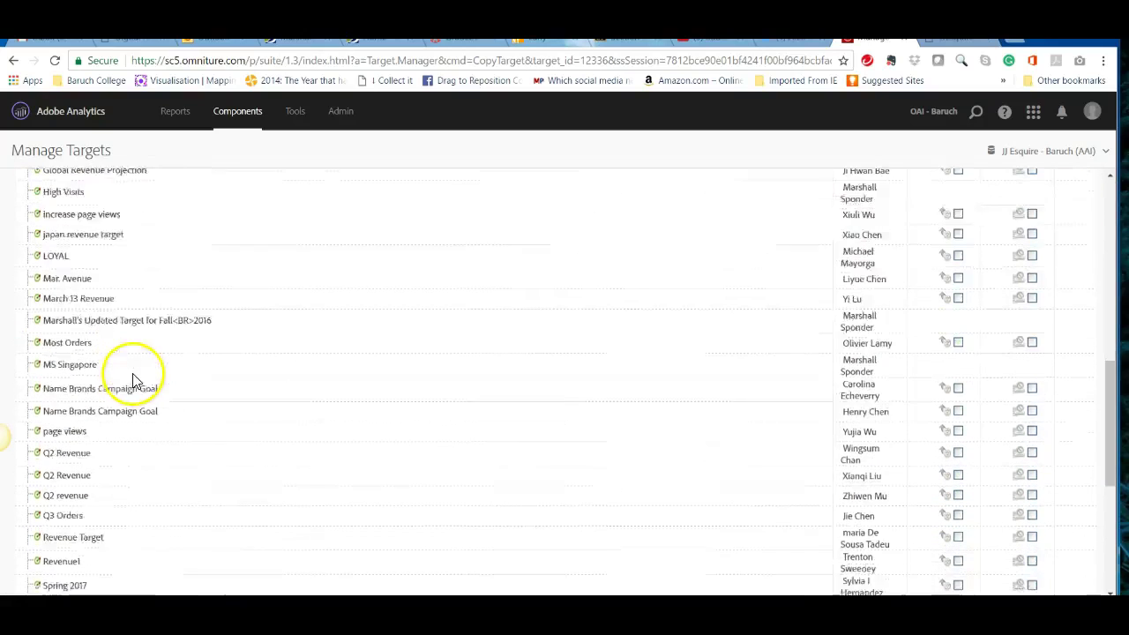
scroll(132, 381, down, 2)
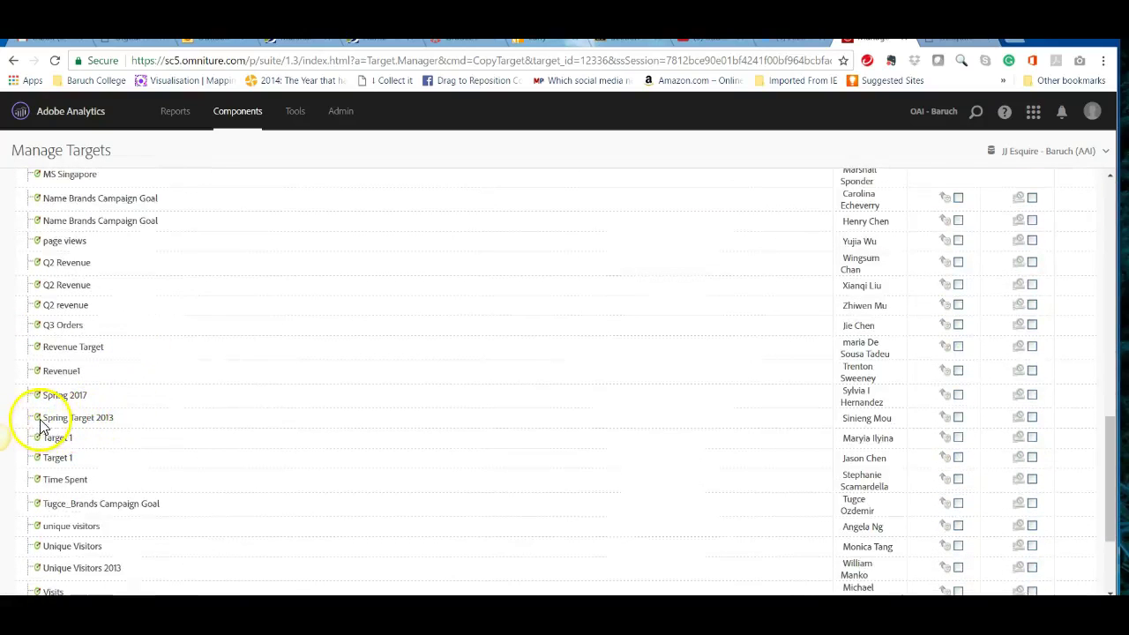
Step: Open the What's New page from the help resources and skim the Experience Cloud Release Notes
click(977, 113)
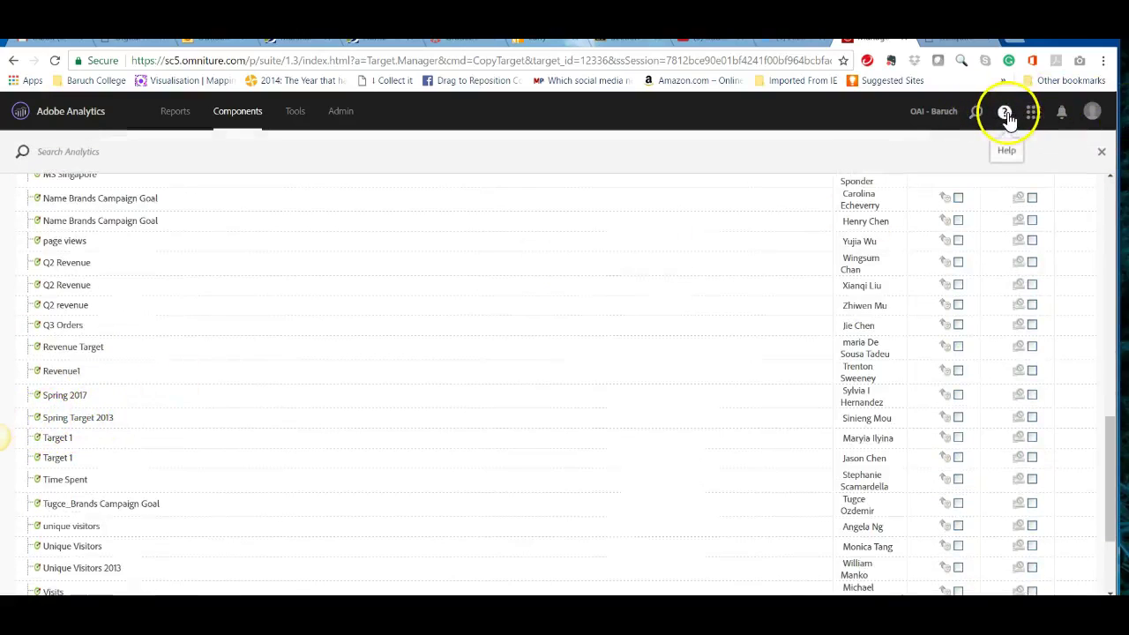
click(1004, 113)
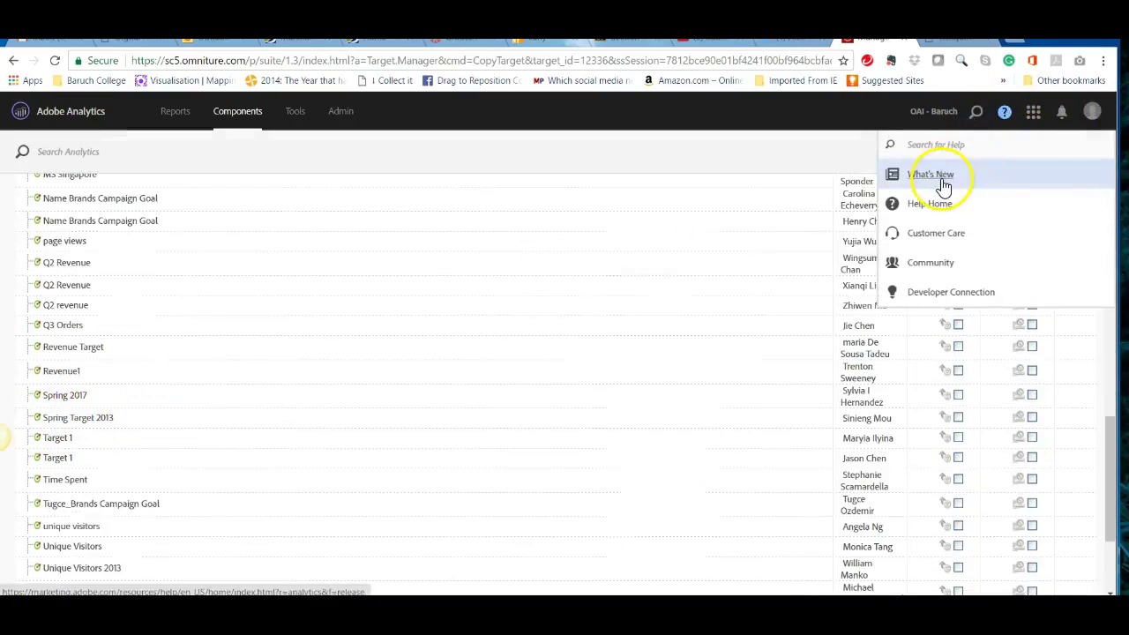
click(944, 185)
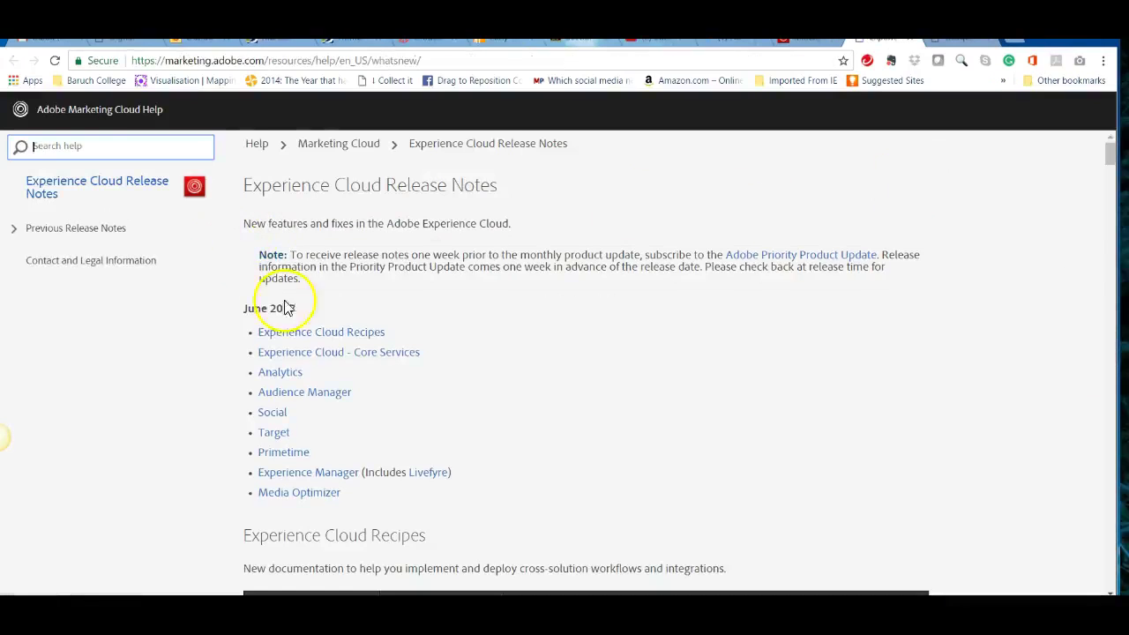
scroll(300, 330, down, 20)
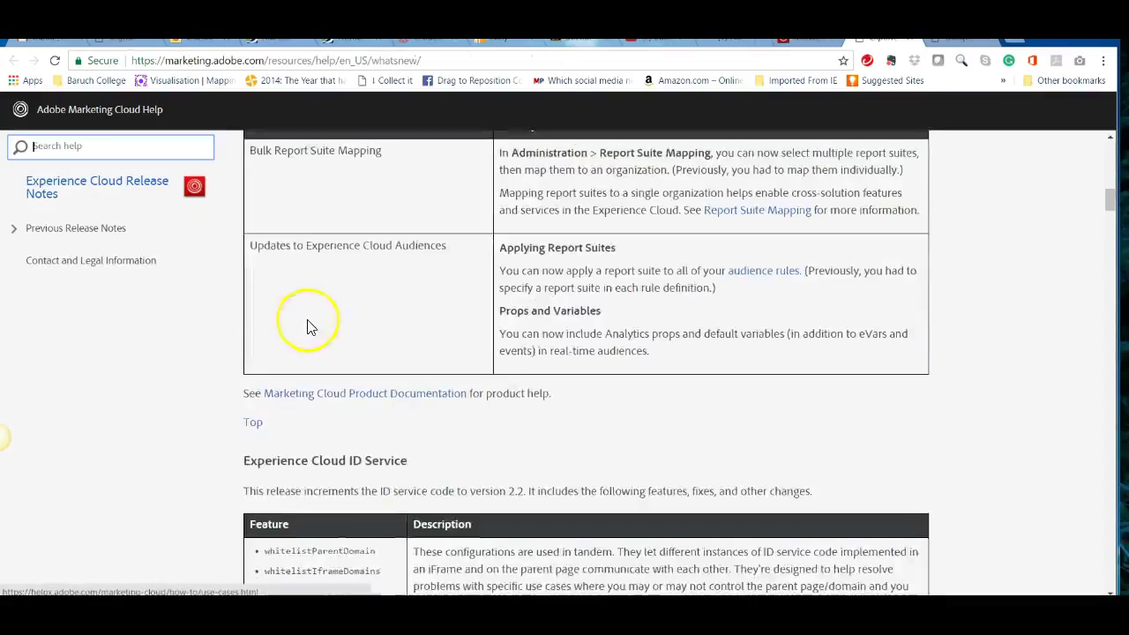
scroll(317, 317, down, 20)
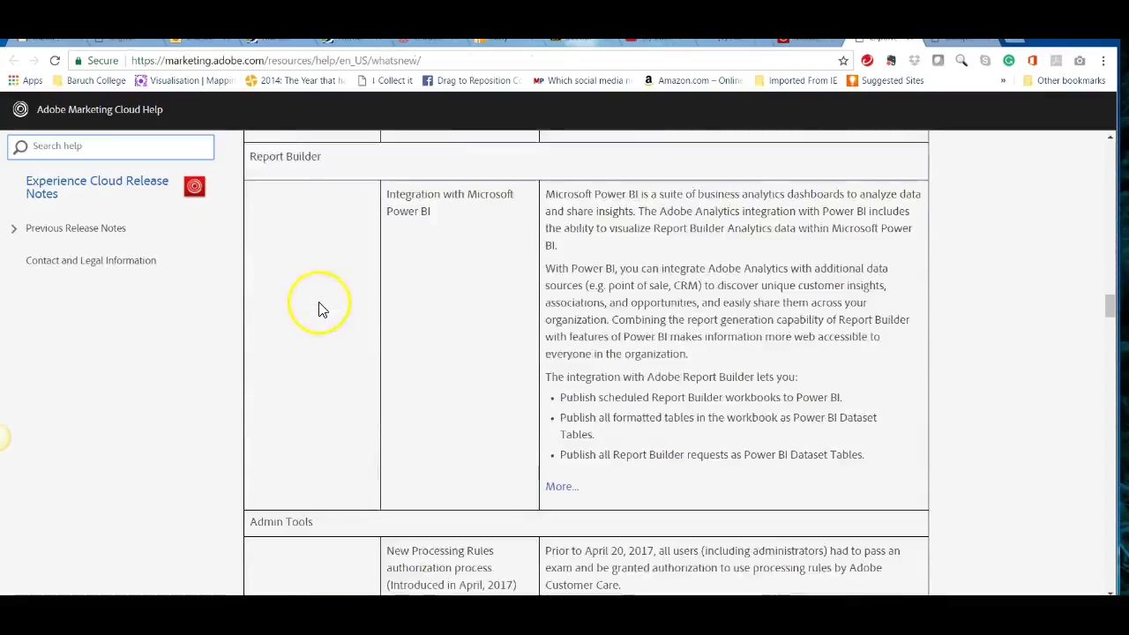
scroll(324, 316, down, 5)
scroll(327, 316, up, 20)
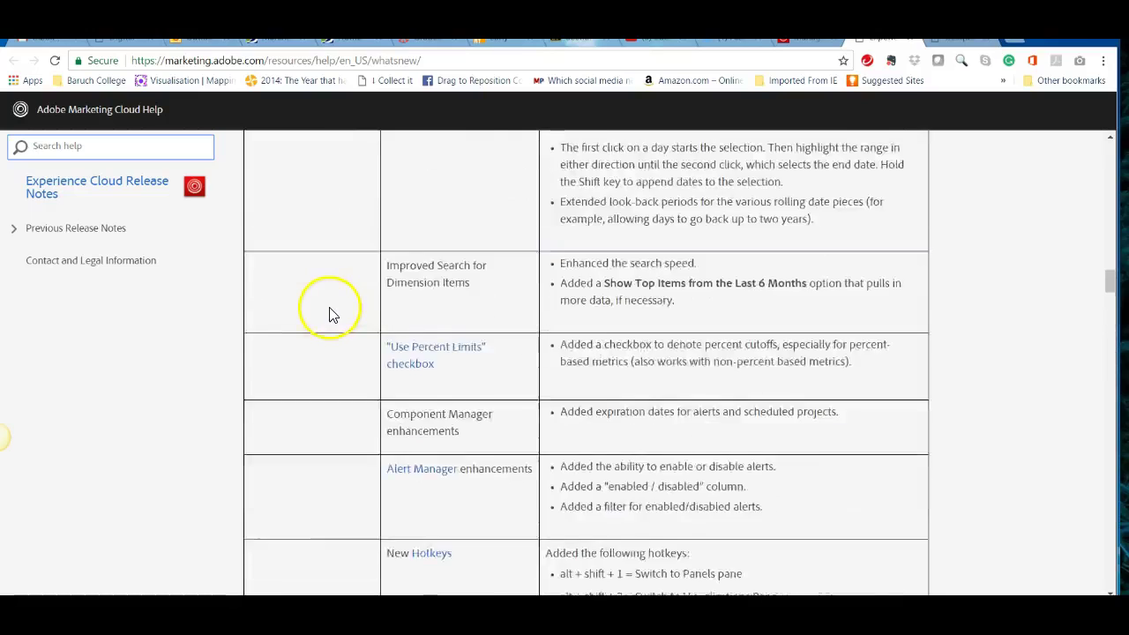
scroll(334, 313, up, 20)
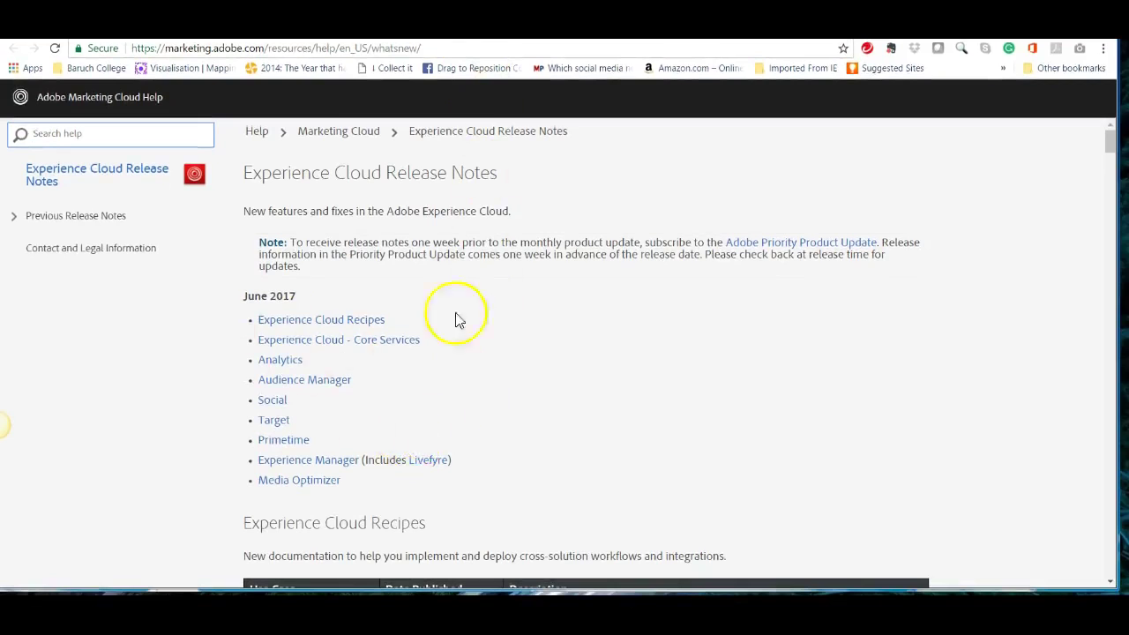
Step: Read the June 2017 release notes, examining the Experience Cloud Interface changes, Analytics enhancements and Report Builder integration with Microsoft Power BI
scroll(435, 282, down, 4)
scroll(367, 373, down, 18)
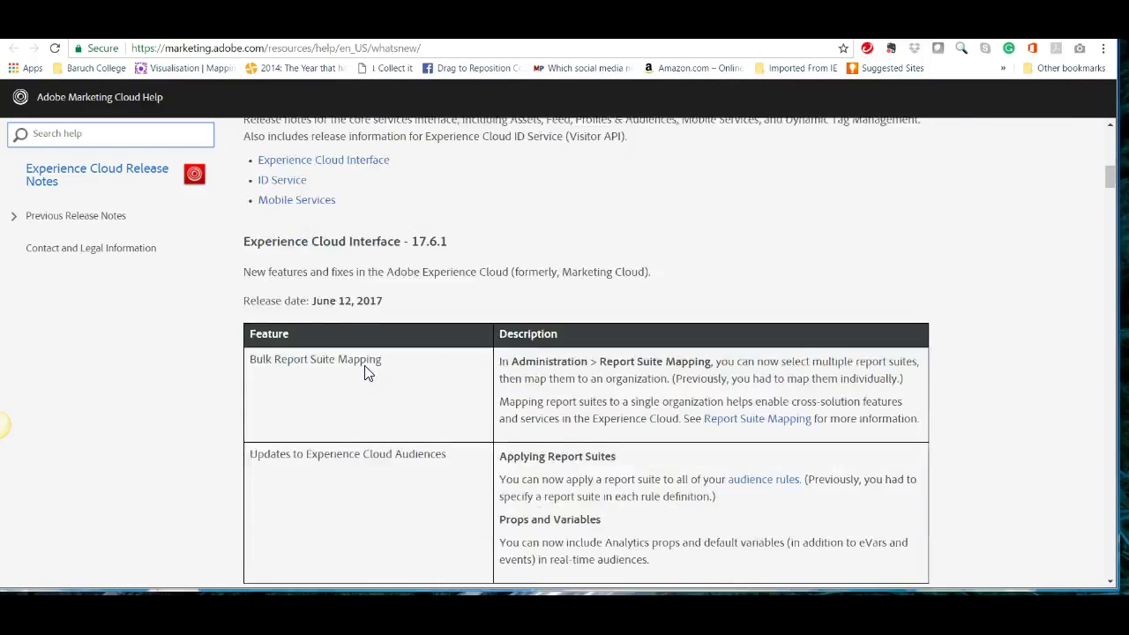
scroll(364, 366, down, 5)
scroll(367, 374, down, 3)
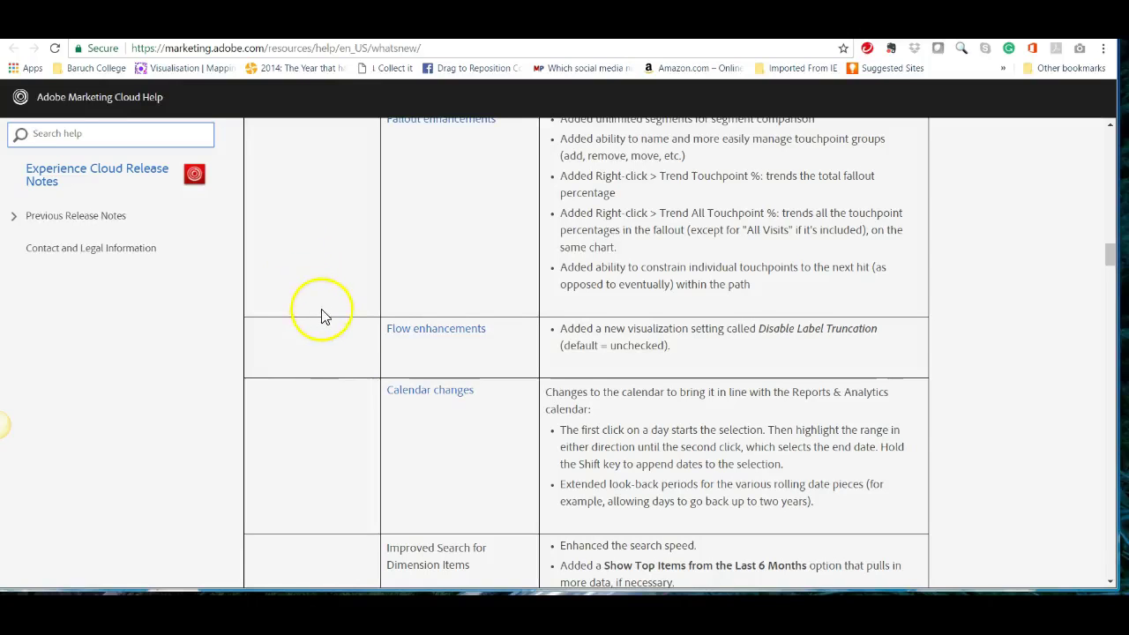
scroll(321, 315, up, 4)
scroll(388, 361, down, 3)
scroll(454, 410, down, 20)
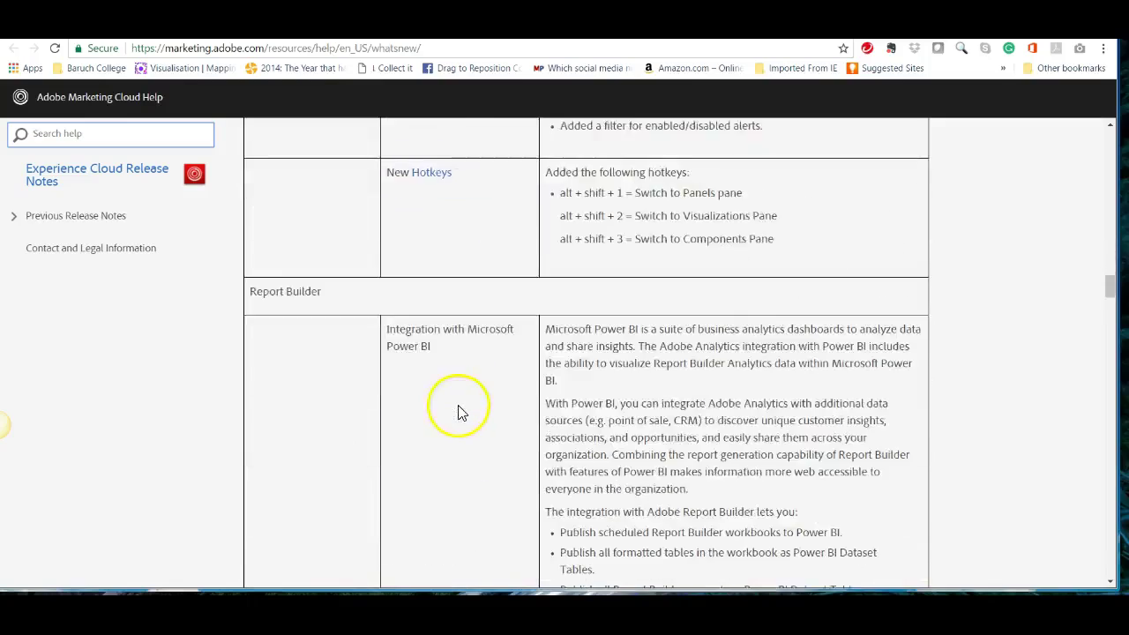
scroll(459, 388, up, 1)
scroll(450, 371, down, 10)
scroll(443, 351, down, 3)
scroll(441, 352, up, 1)
scroll(441, 353, down, 2)
scroll(442, 358, up, 10)
scroll(441, 358, up, 20)
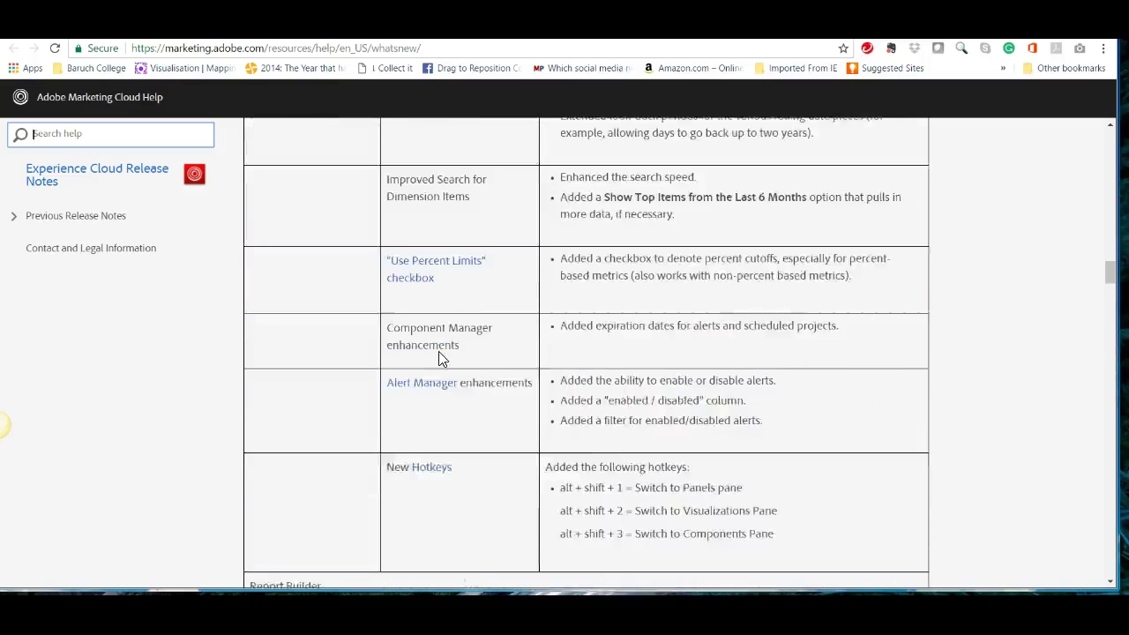